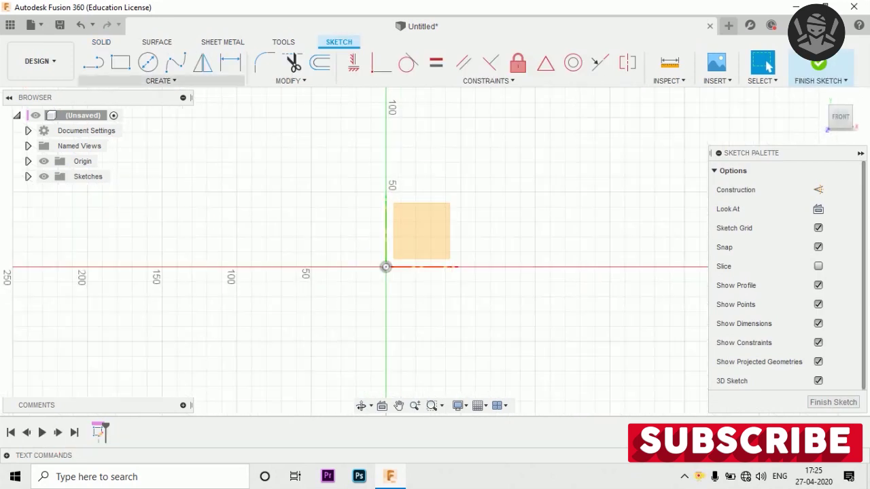
# Step: Draw a 100 × 100 mm centre rectangle centred on the origin
pyautogui.press('r')
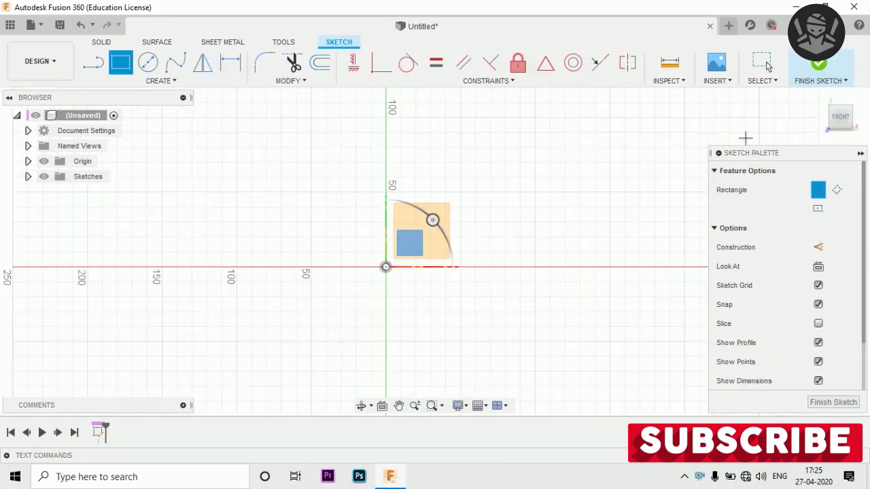
pyautogui.click(818, 208)
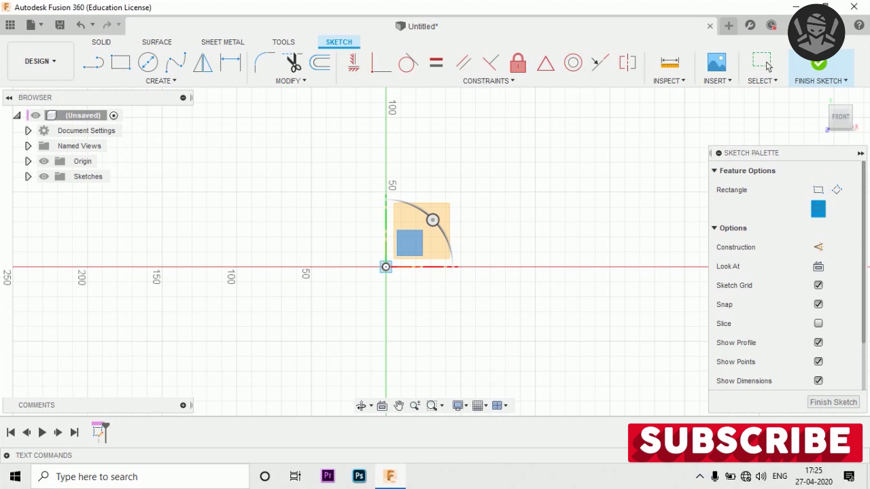
pyautogui.click(385, 267)
pyautogui.write('100')
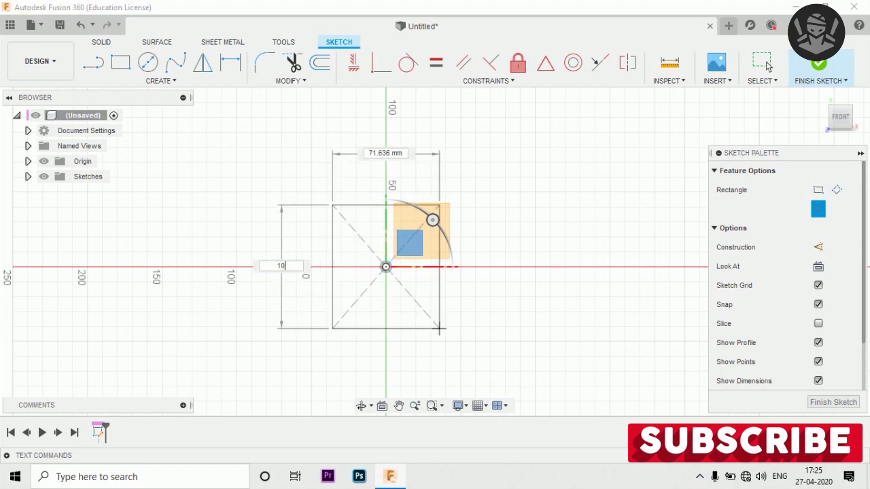
pyautogui.press('Tab')
pyautogui.press('Tab')
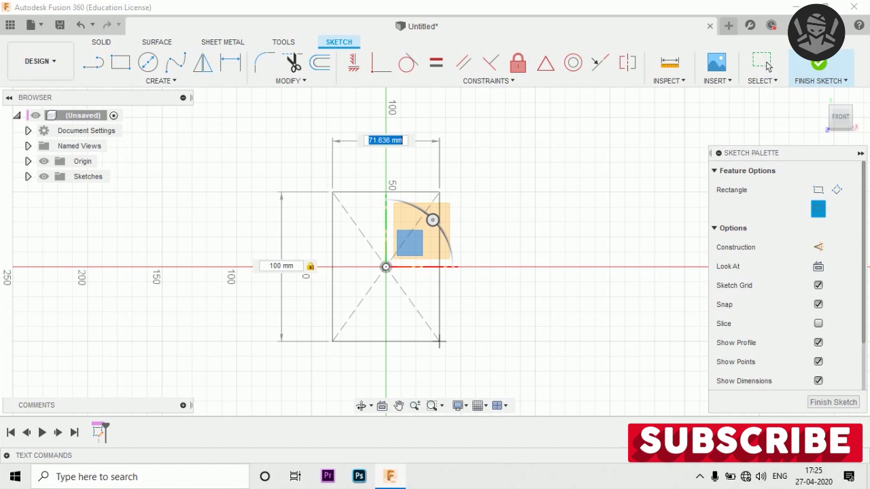
pyautogui.write('100')
pyautogui.press('Tab')
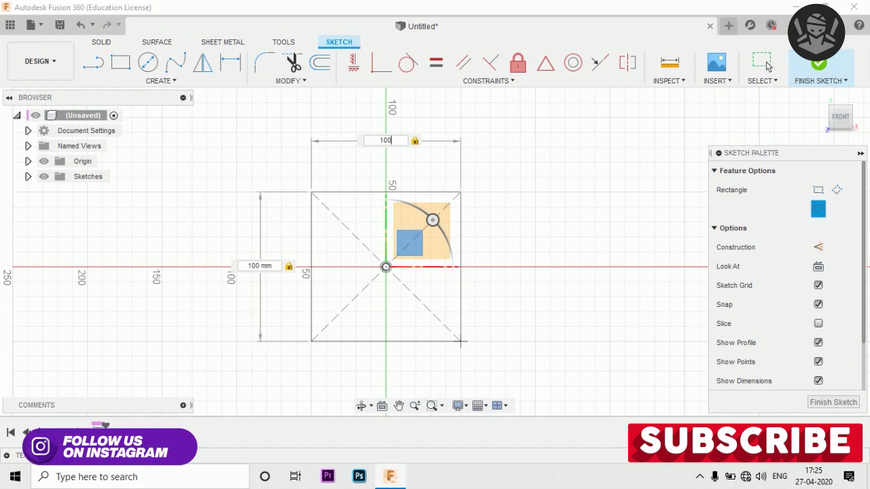
pyautogui.press('Return')
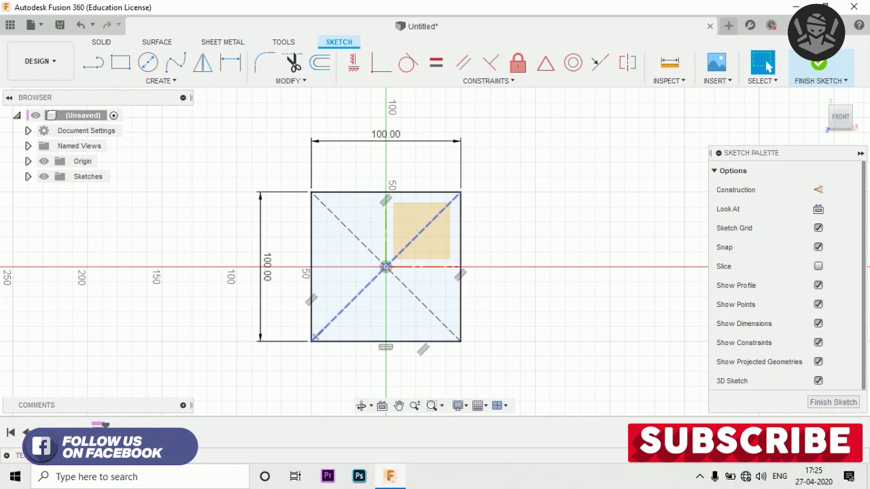
pyautogui.scroll(2, 387, 272)
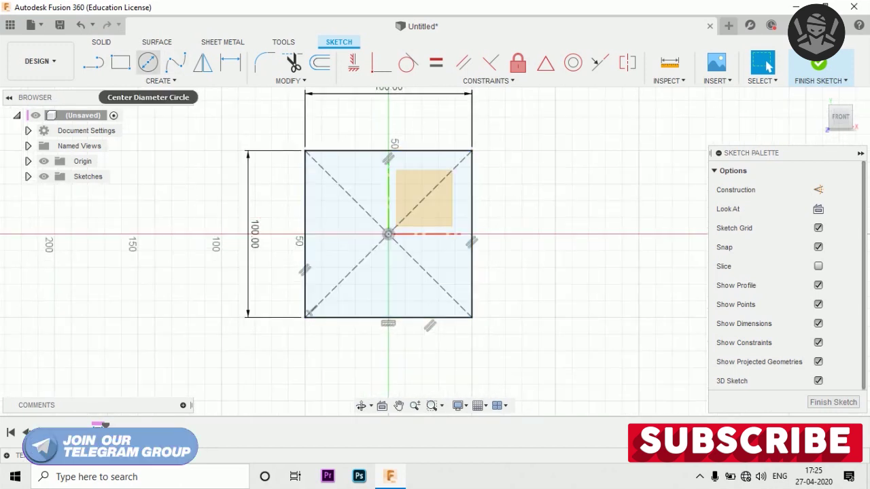
# Step: Draw a Ø25 mm circle on the vertical axis below the origin
pyautogui.click(148, 62)
pyautogui.click(387, 235)
pyautogui.scroll(2, 390, 289)
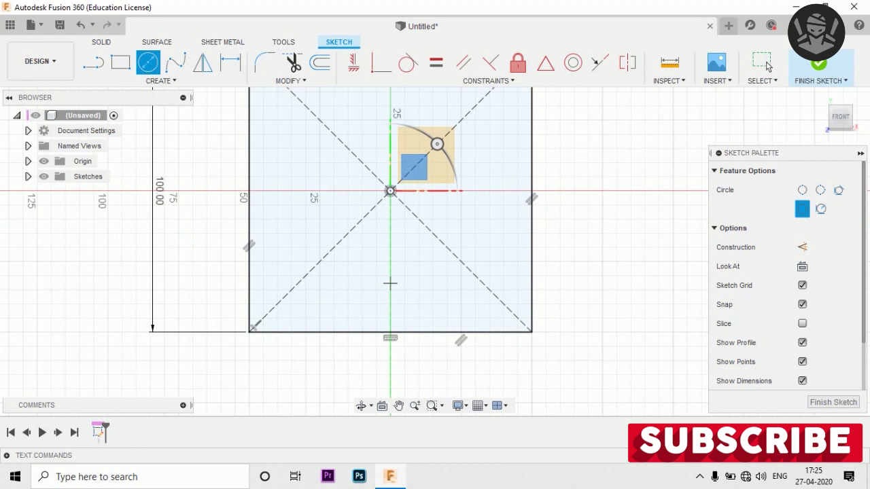
pyautogui.click(390, 290)
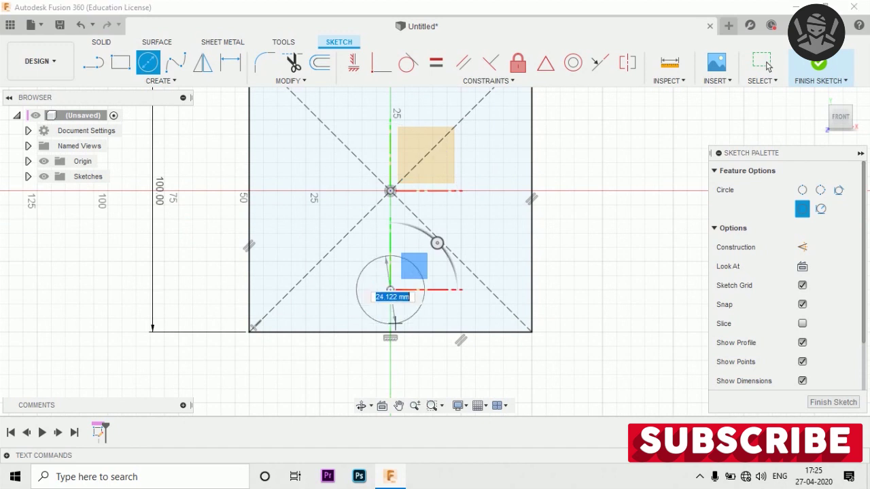
pyautogui.write('25')
pyautogui.press('Tab')
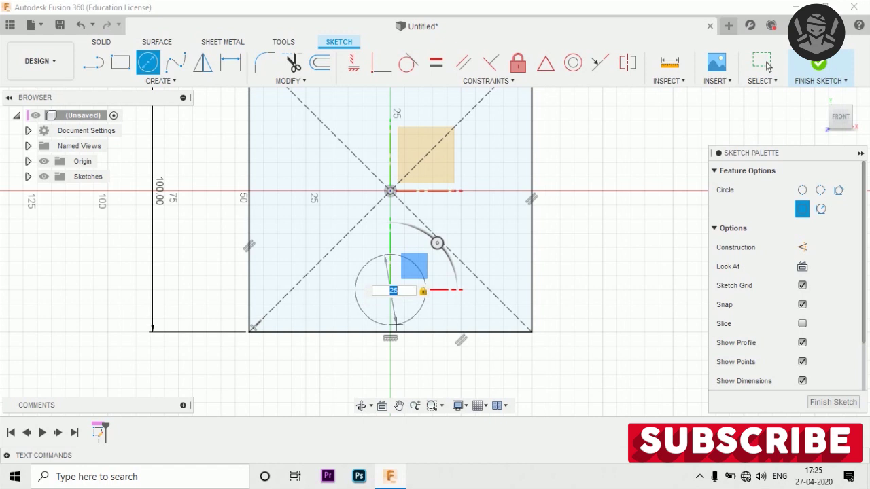
pyautogui.press('Return')
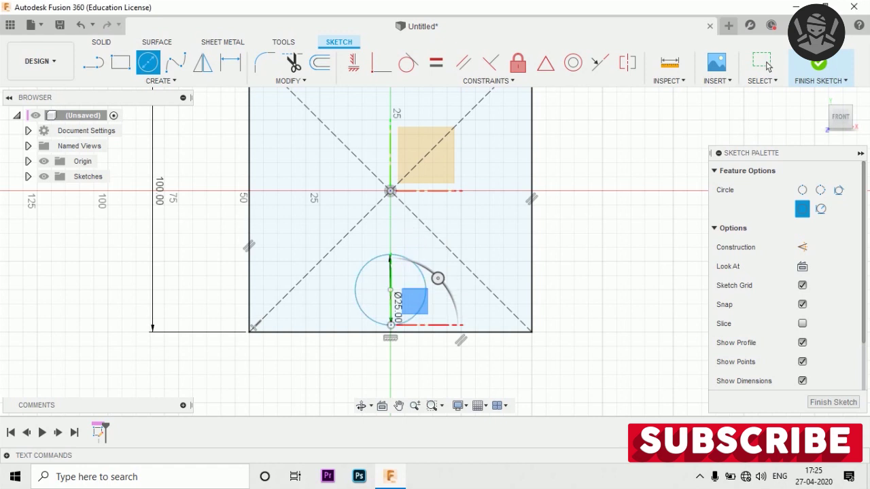
pyautogui.scroll(-2, 475, 340)
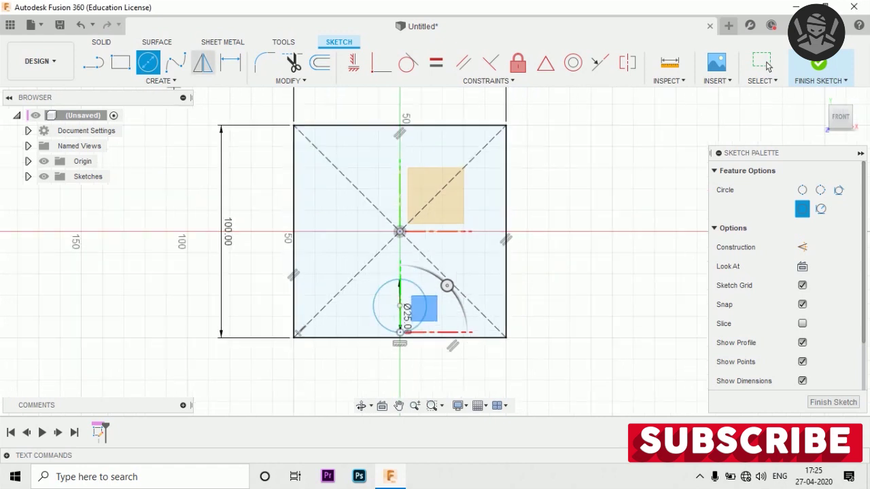
# Step: Dimension the circle centre 20 mm above the square's bottom edge
pyautogui.click(230, 62)
pyautogui.scroll(3, 438, 347)
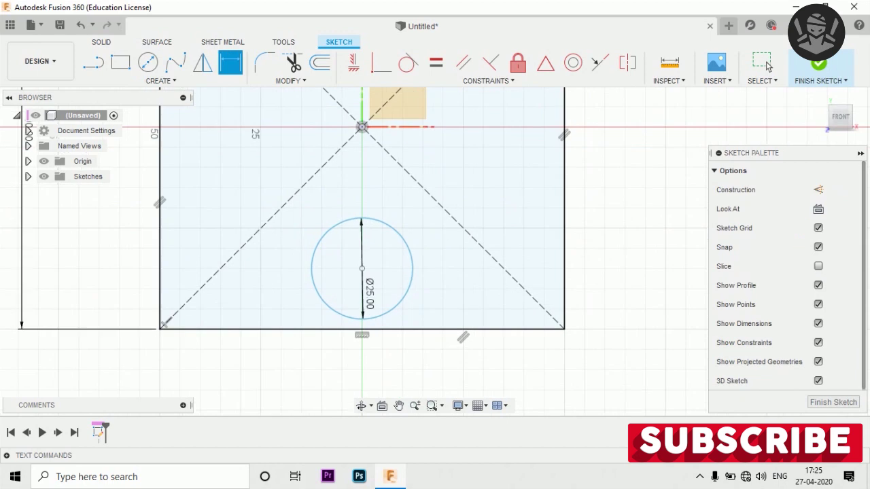
pyautogui.click(370, 329)
pyautogui.click(401, 300)
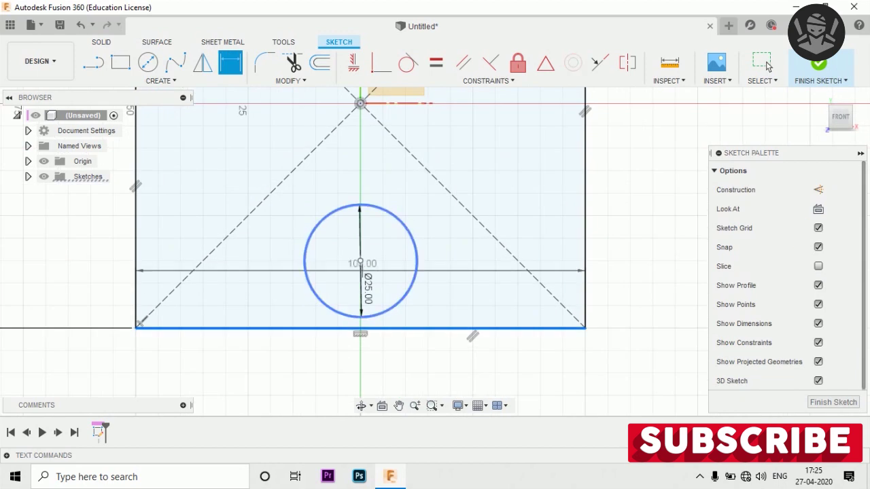
pyautogui.click(653, 282)
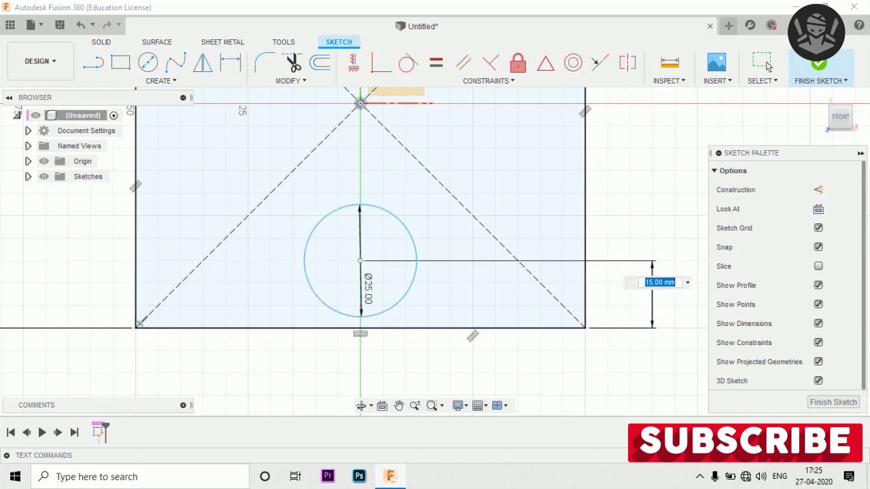
pyautogui.write('20')
pyautogui.press('Return')
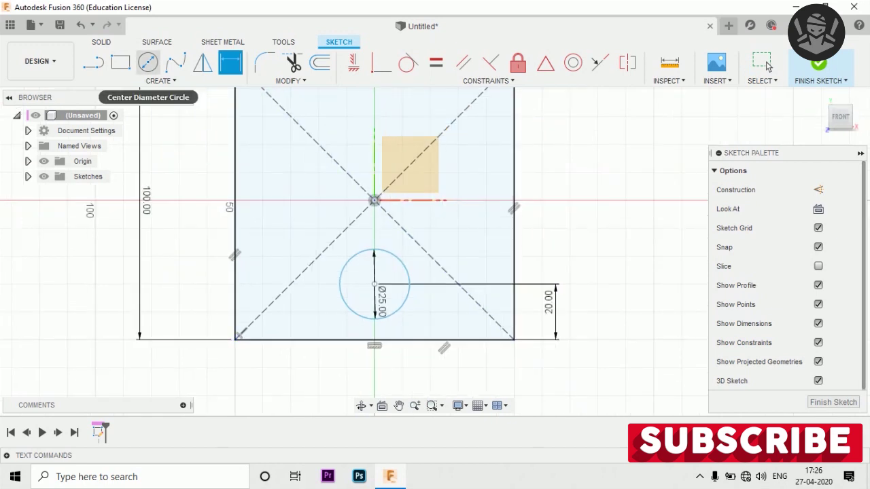
# Step: Start a rectangular pattern of the circle, spreading it symmetrically 30 mm sideways
pyautogui.click(162, 81)
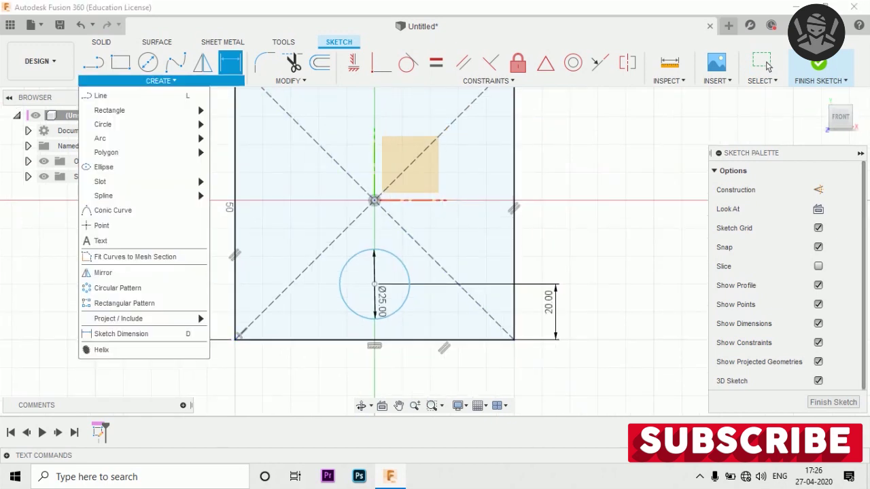
pyautogui.click(125, 303)
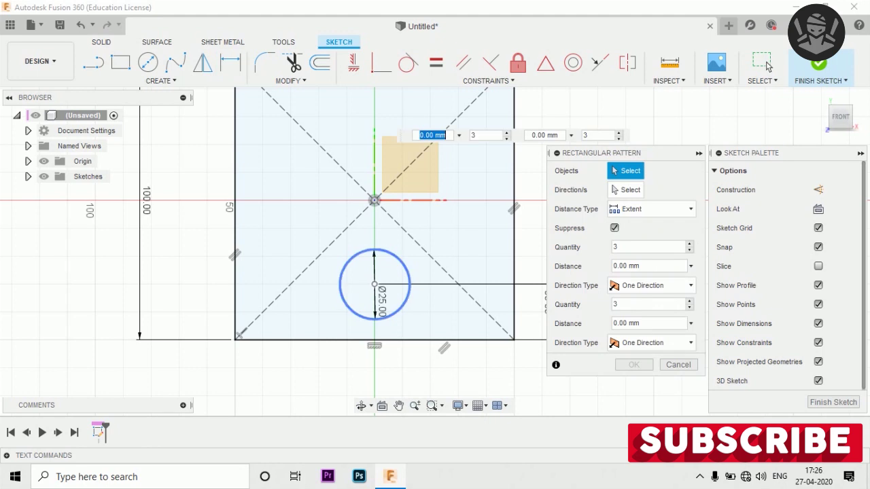
pyautogui.click(408, 279)
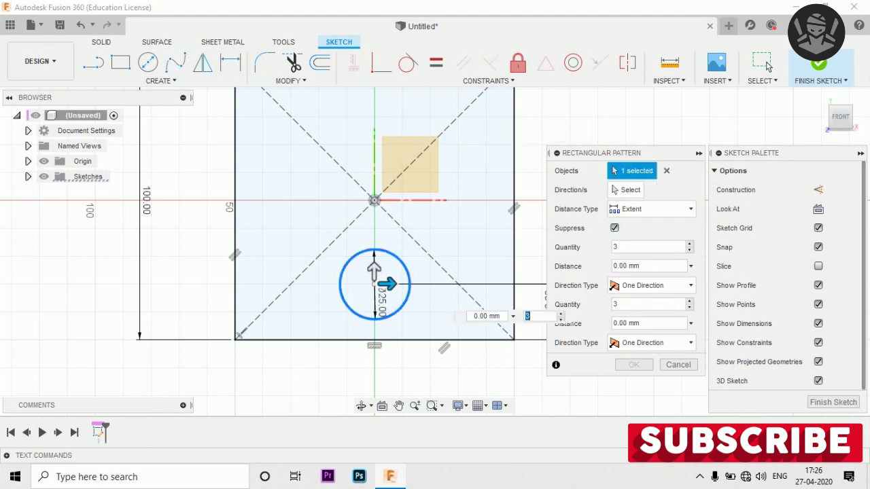
pyautogui.click(651, 286)
pyautogui.click(639, 317)
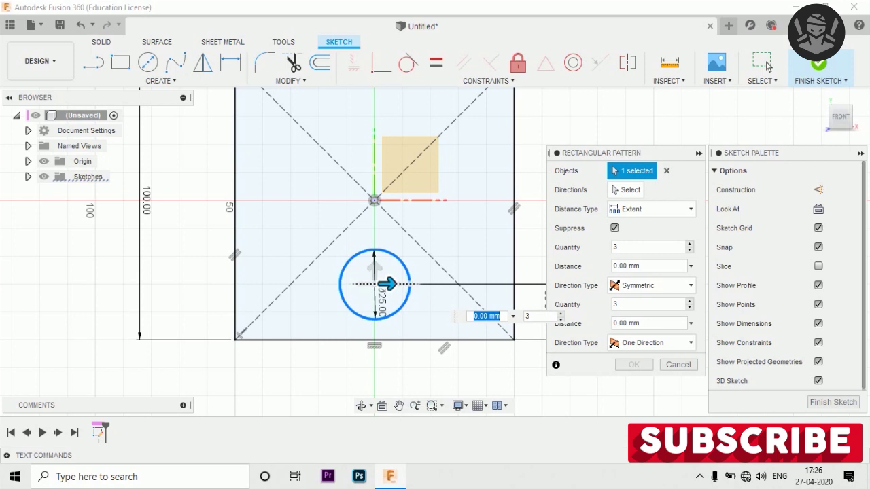
pyautogui.moveTo(388, 284); pyautogui.dragTo(471, 284)
pyautogui.press('Tab')
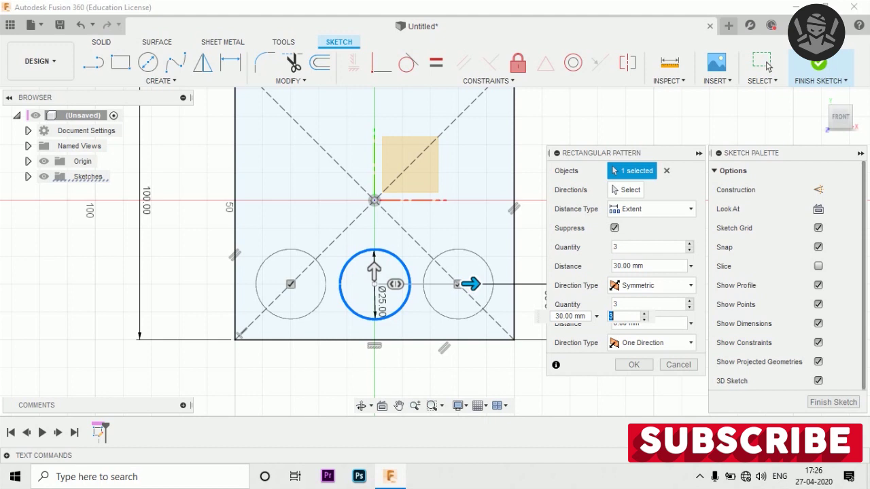
# Step: Set the vertical spread to 60 mm and confirm the 3 × 3 circle pattern
pyautogui.press('Tab')
pyautogui.write('40')
pyautogui.scroll(-2, 373, 362)
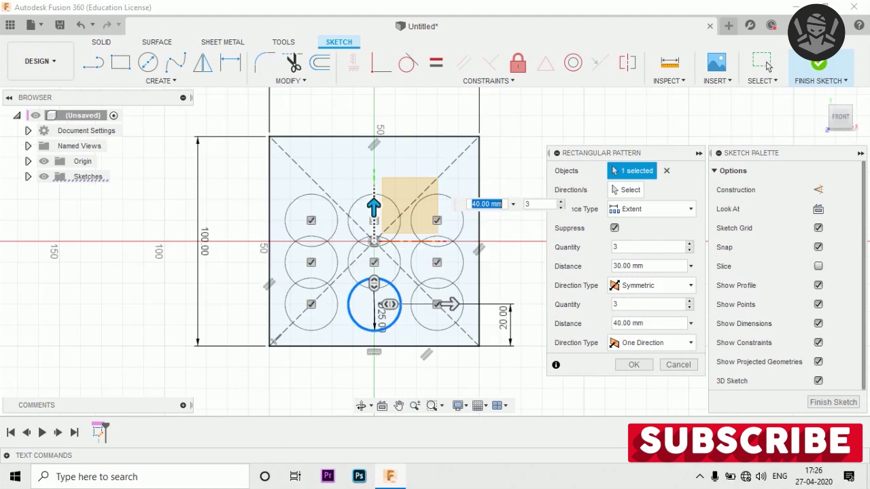
pyautogui.moveTo(374, 208); pyautogui.dragTo(374, 166)
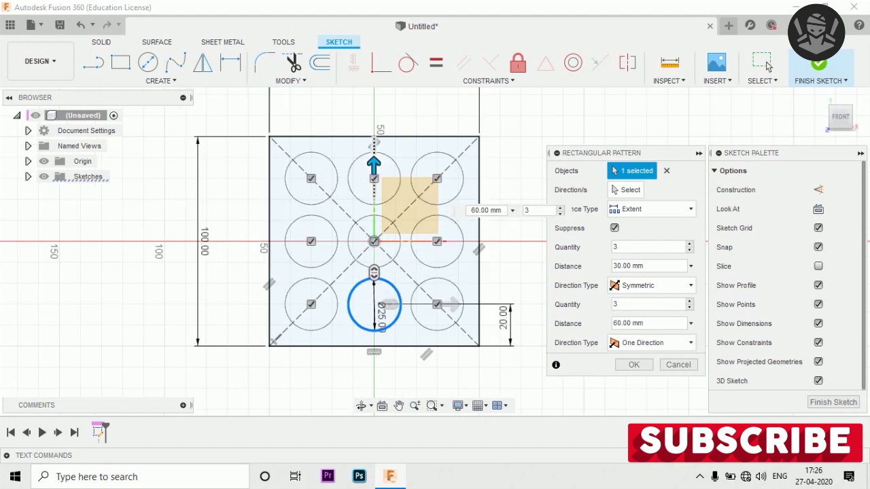
pyautogui.press('Tab')
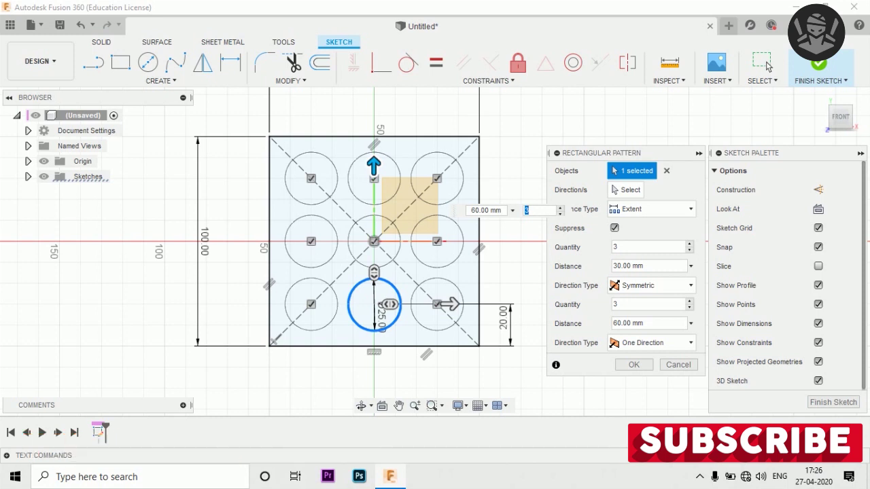
pyautogui.press('Return')
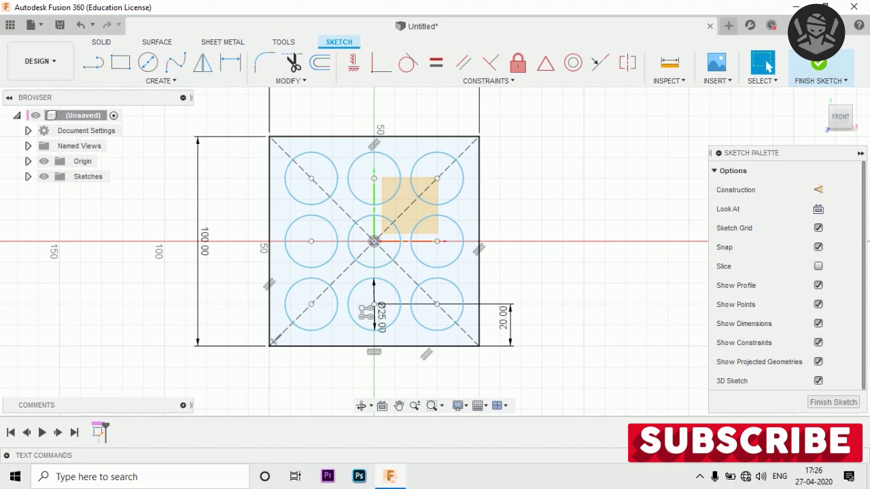
pyautogui.keyDown('shift'); pyautogui.moveTo(435, 250); pyautogui.dragTo(415, 258, button='middle'); pyautogui.keyUp('shift')
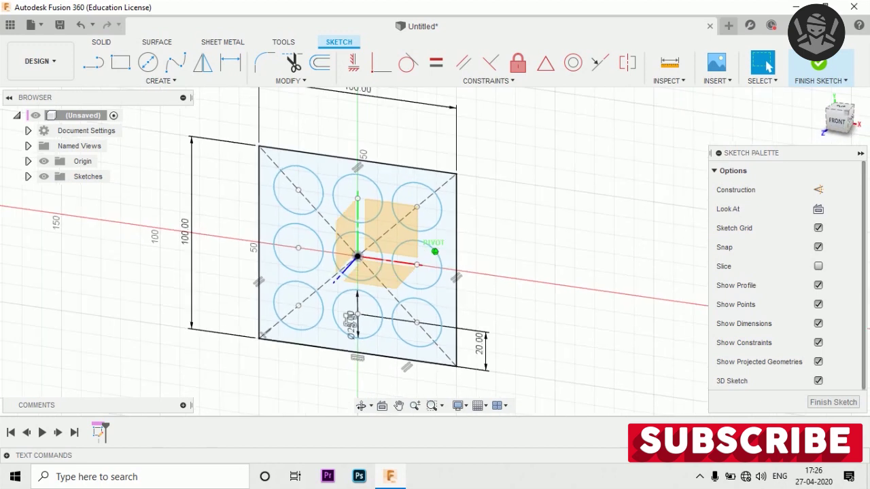
# Step: Finish the sketch and extrude the square-minus-circles profile 5 mm into a plate
pyautogui.click(833, 402)
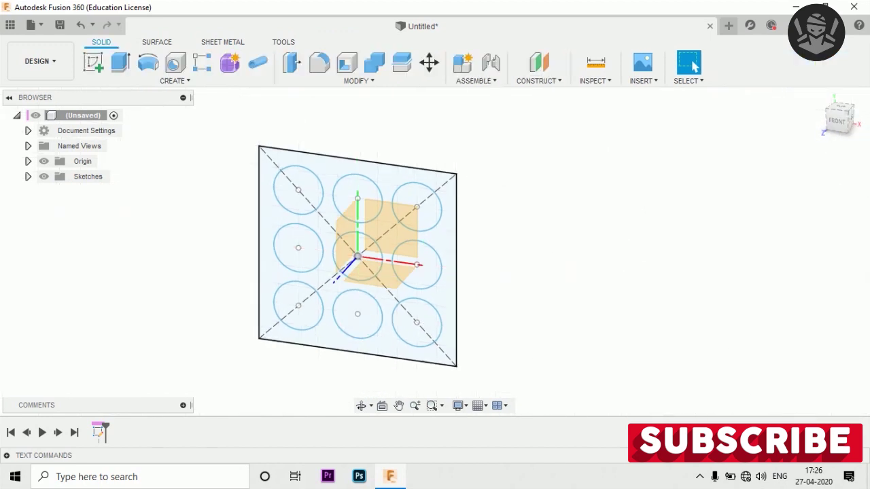
pyautogui.press('e')
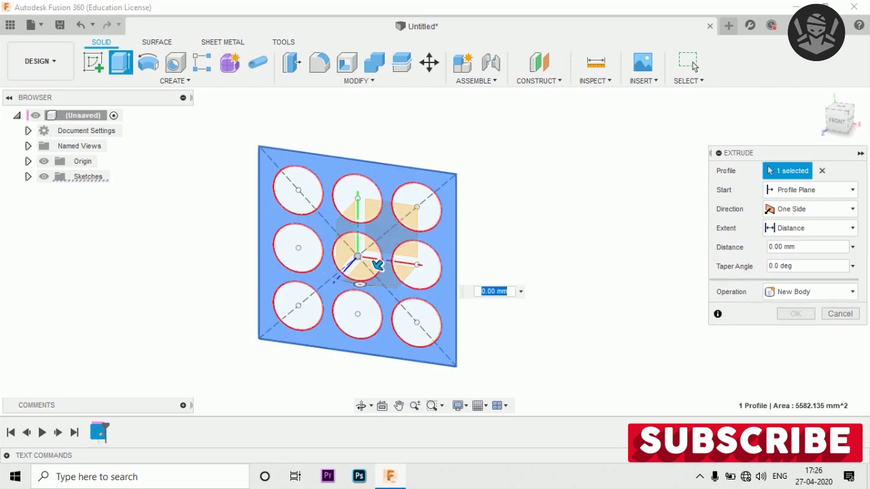
pyautogui.write('-5')
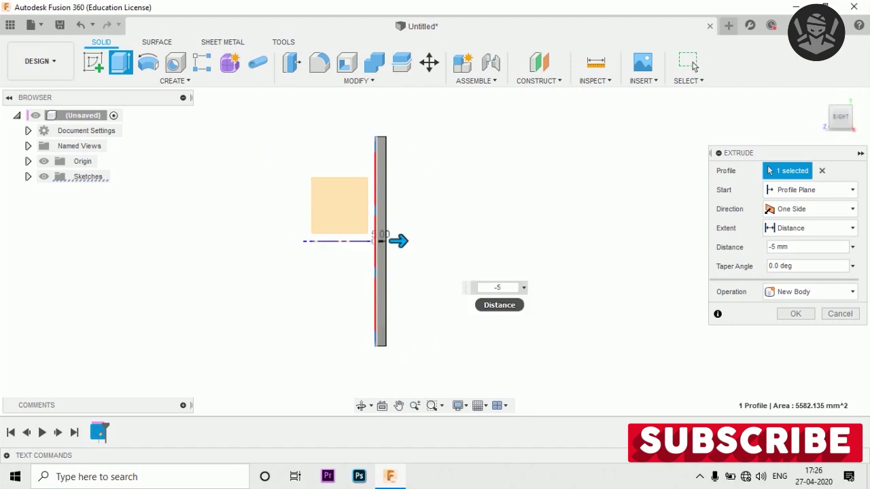
pyautogui.press('Return')
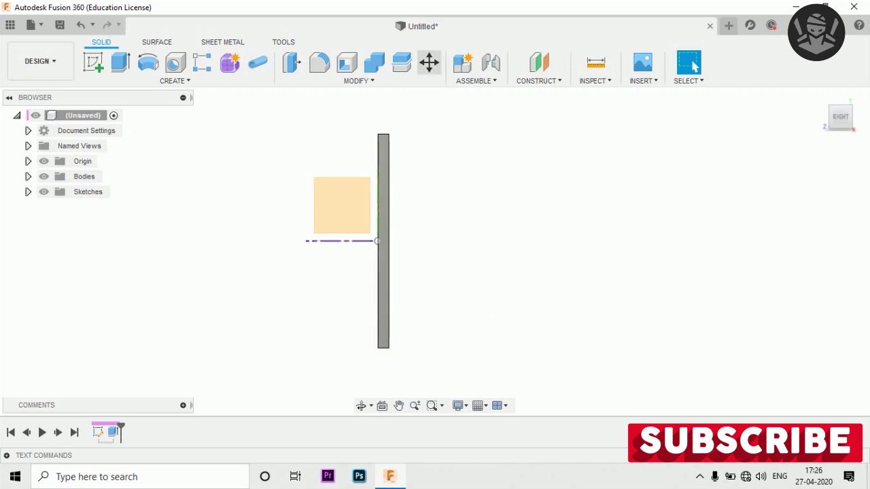
pyautogui.press('m')
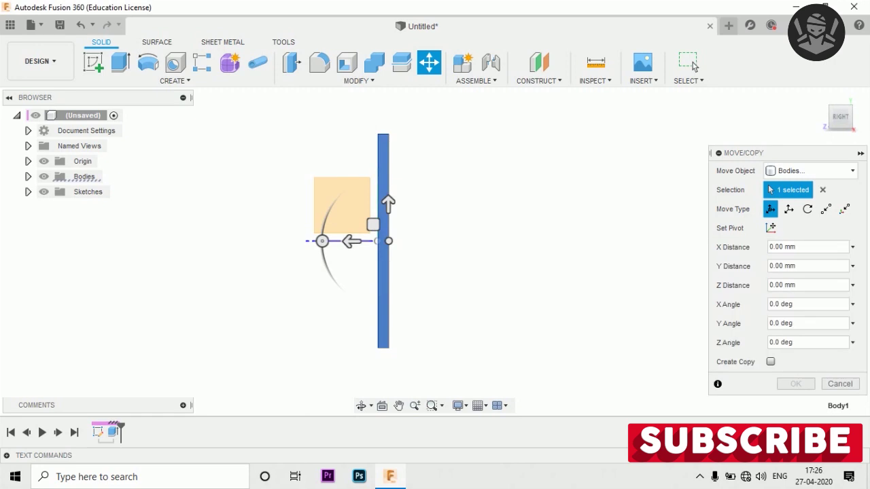
# Step: Copy the plate 70 mm away to create a second parallel plate, Body2
pyautogui.click(770, 362)
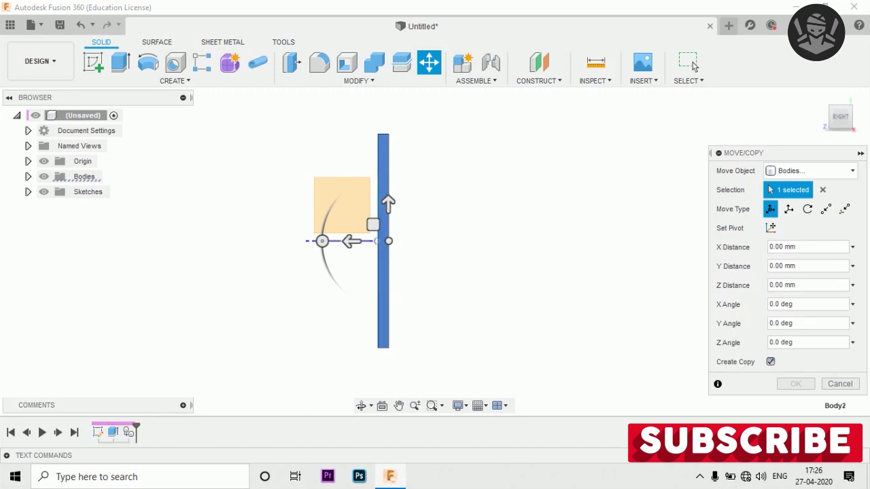
pyautogui.moveTo(351, 241); pyautogui.dragTo(501, 241)
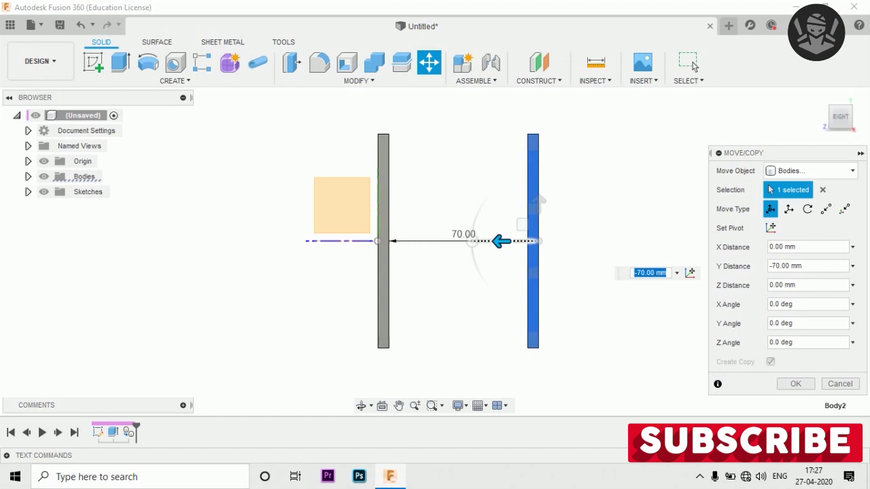
pyautogui.press('Return')
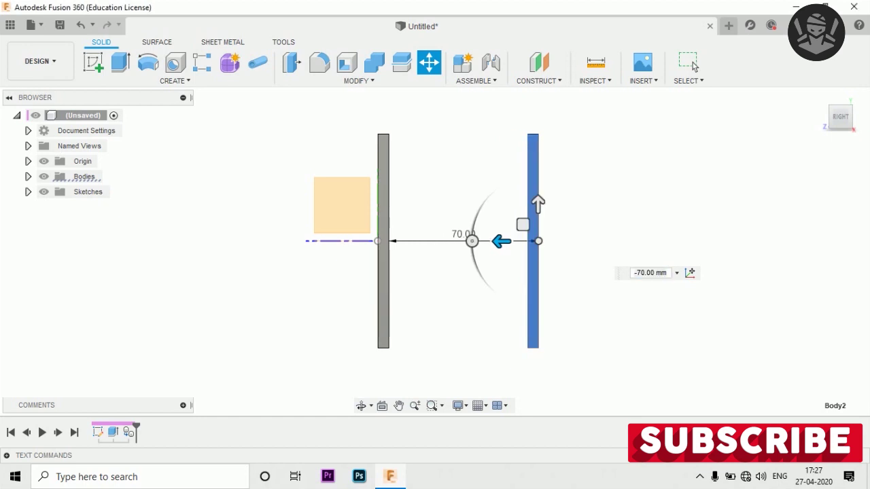
pyautogui.hotkey('shift', 'F5')
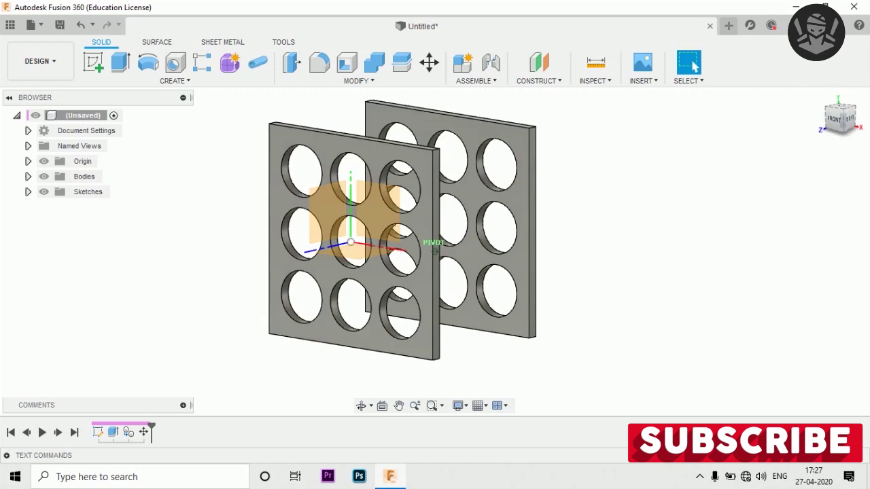
pyautogui.click(835, 121)
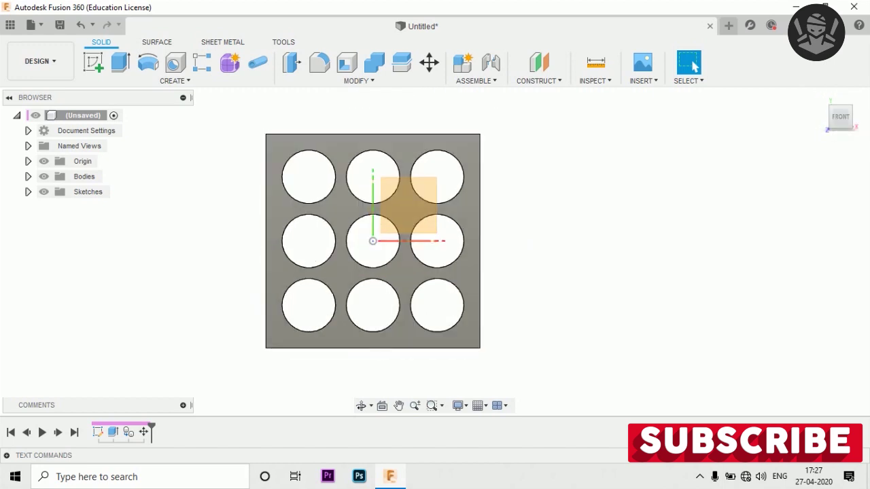
pyautogui.click(820, 96)
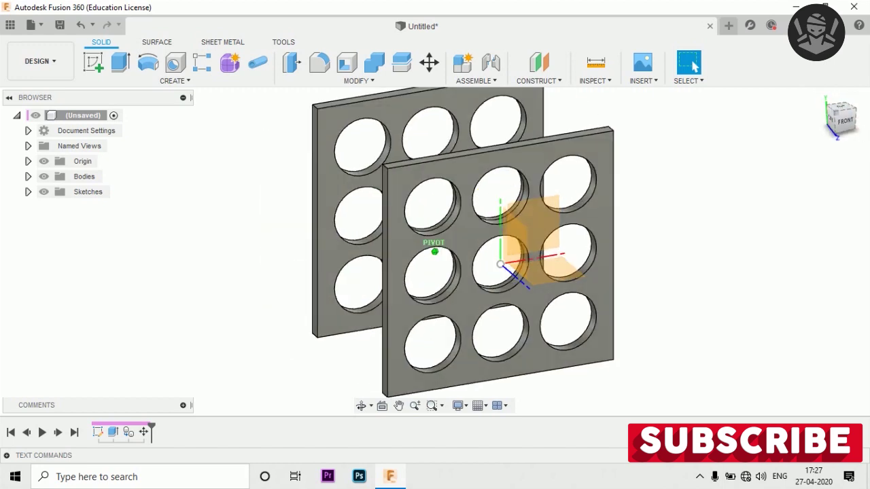
# Step: Sketch a 90 × 90 mm centre rectangle on the plate's front face, centred on the origin
pyautogui.click(845, 121)
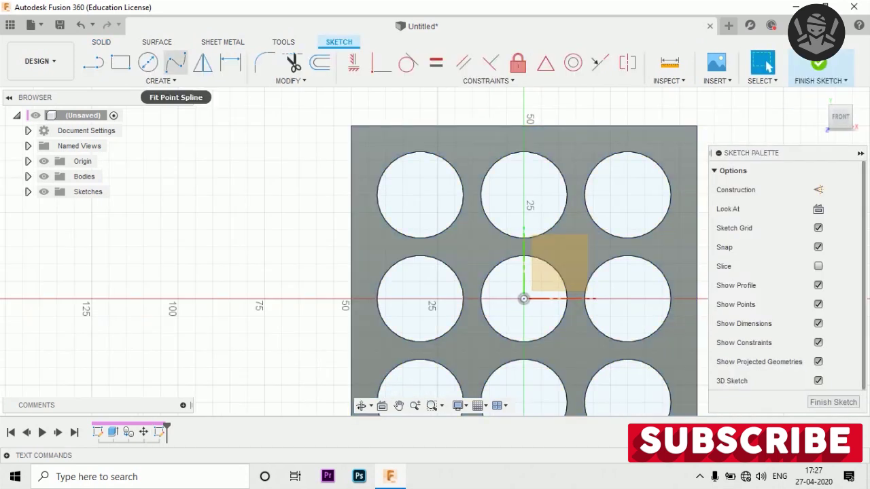
pyautogui.click(120, 63)
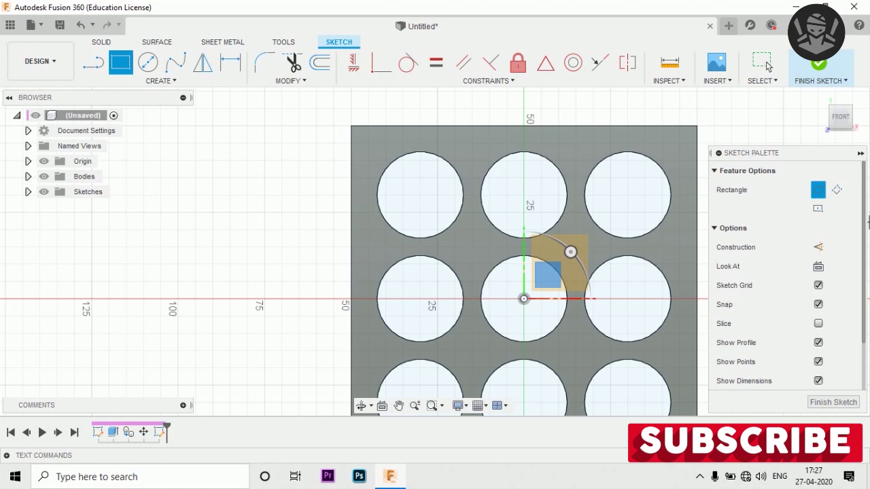
pyautogui.click(818, 209)
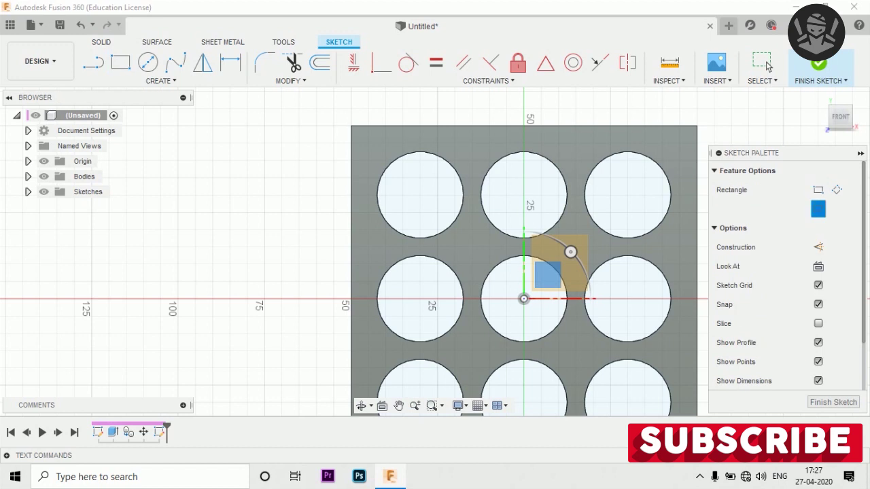
pyautogui.click(524, 299)
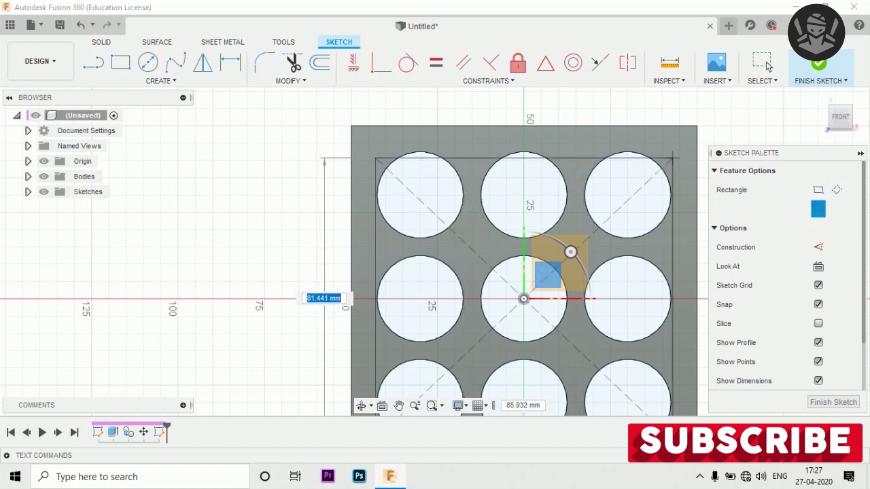
pyautogui.write('9')
pyautogui.write('0')
pyautogui.press('Tab')
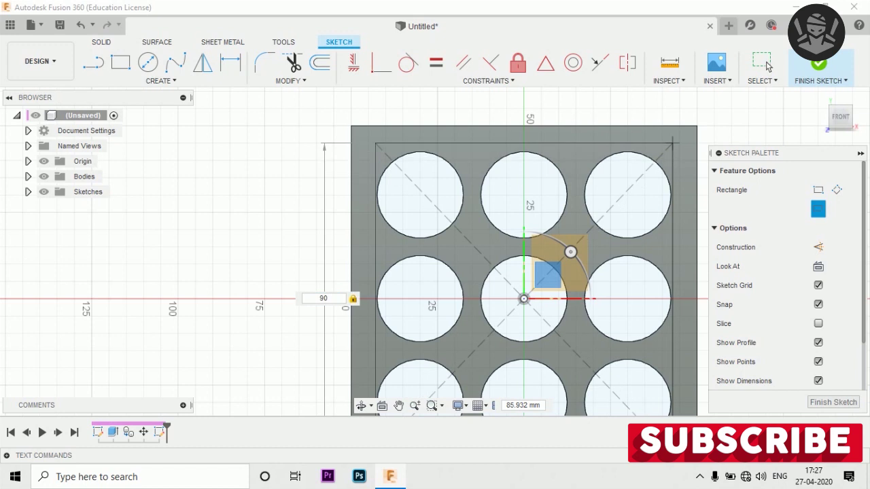
pyautogui.write('90')
pyautogui.press('Tab')
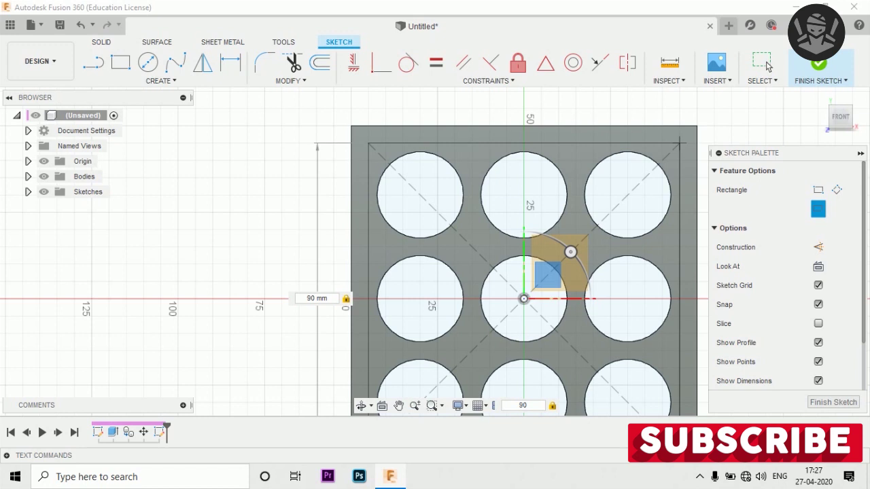
pyautogui.press('Return')
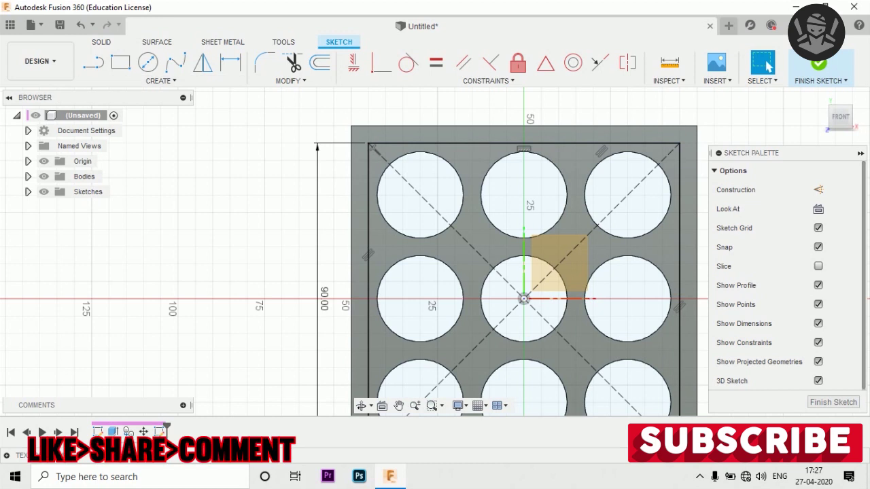
# Step: Finish and reopen the 90 mm square sketch, zooming into its top-left corner
pyautogui.click(834, 402)
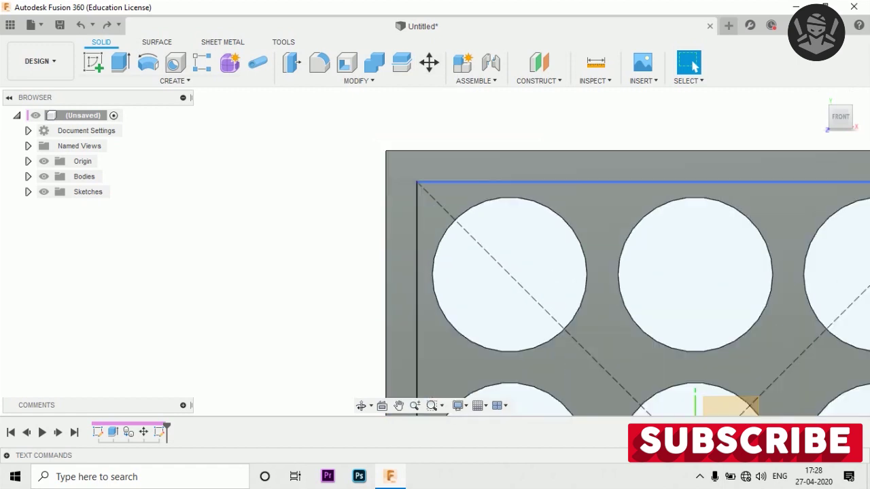
pyautogui.scroll(3, 449, 179)
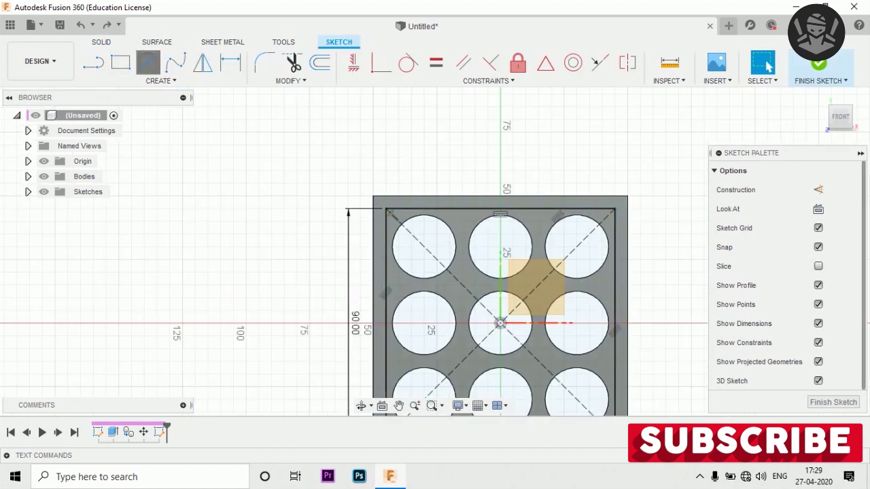
pyautogui.click(148, 62)
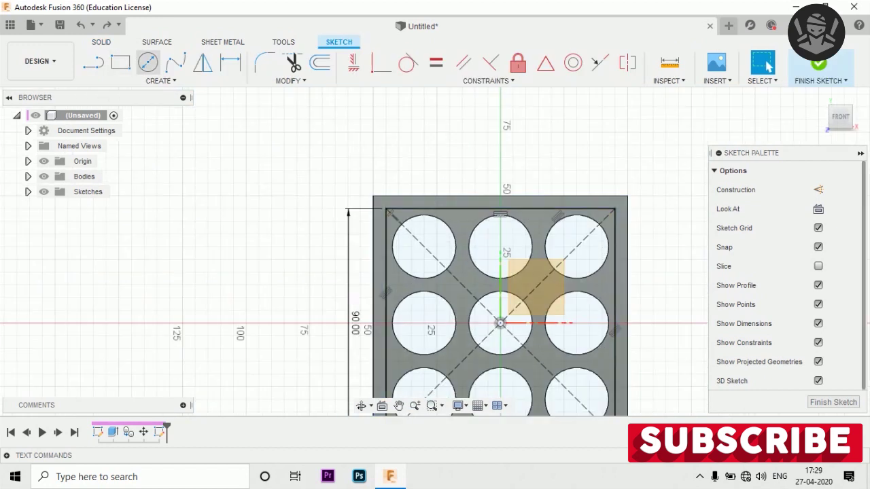
pyautogui.scroll(5, 372, 202)
# Step: Draw a small circle centred on the square's top-left corner
pyautogui.scroll(2, 370, 201)
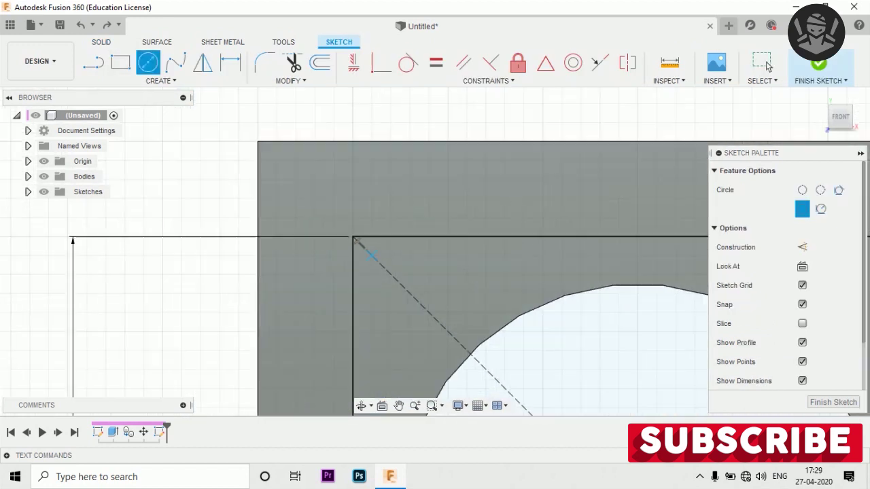
pyautogui.click(353, 238)
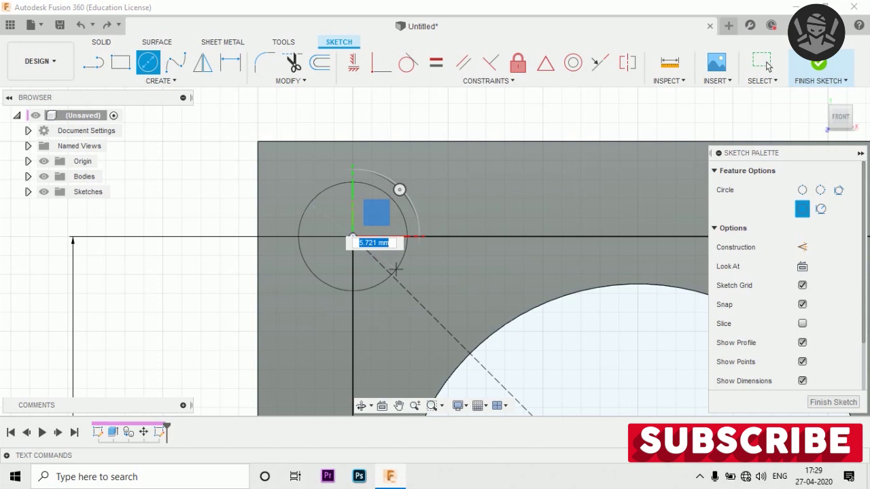
pyautogui.write('3')
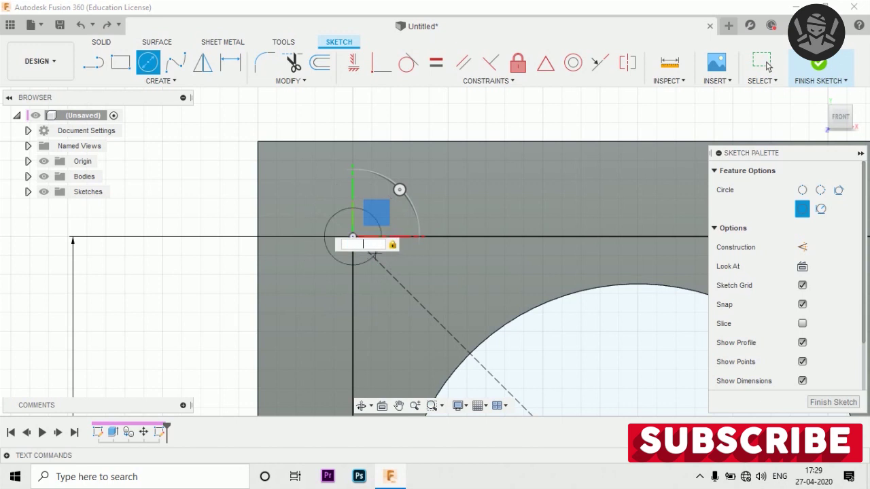
pyautogui.press('Return')
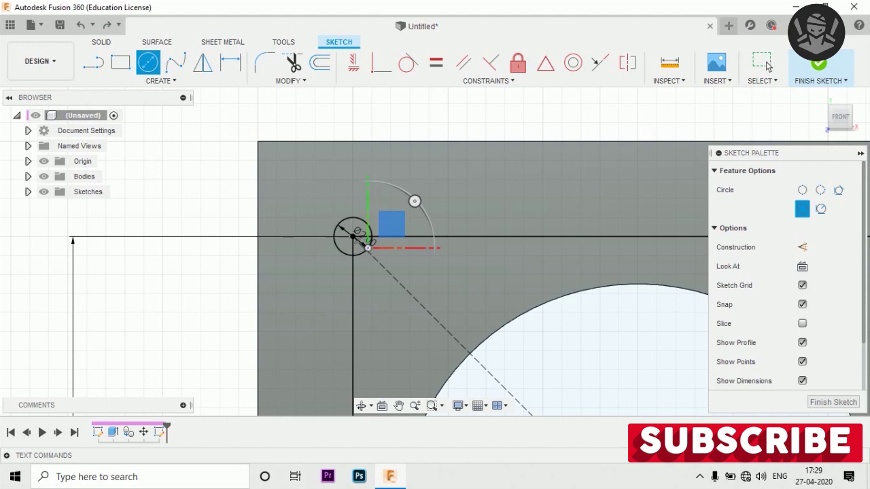
pyautogui.scroll(-3, 353, 197)
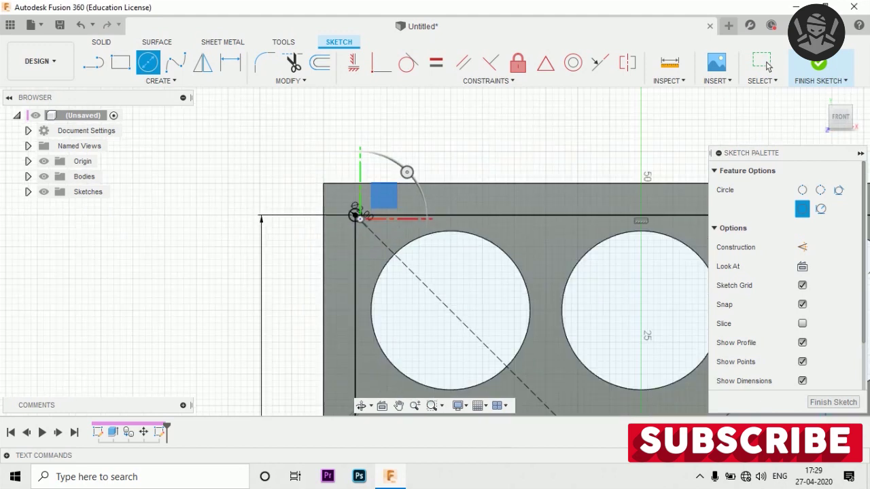
# Step: Finish the sketch briefly and zoom back in to keep editing it
pyautogui.click(819, 65)
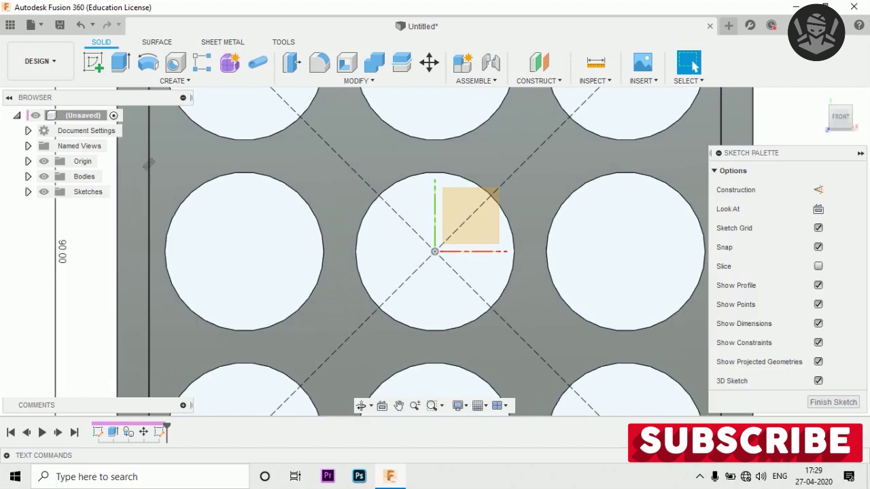
pyautogui.scroll(3, 326, 204)
pyautogui.scroll(3, 299, 205)
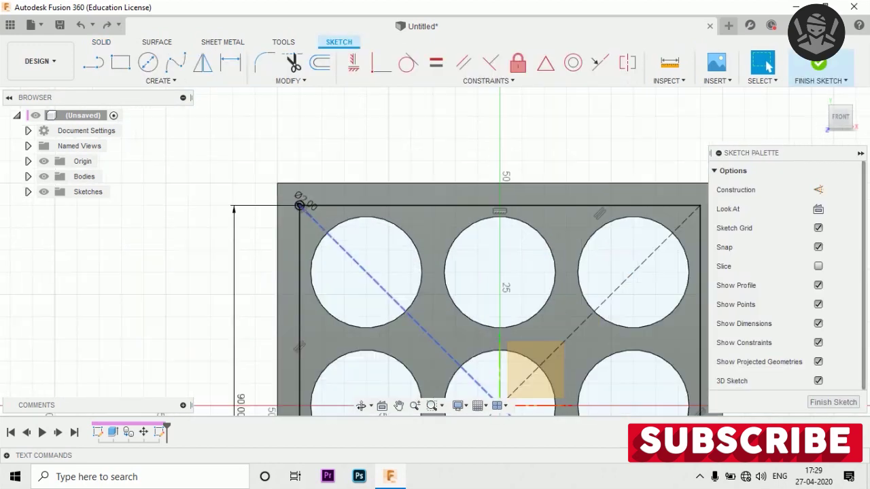
pyautogui.scroll(3, 299, 205)
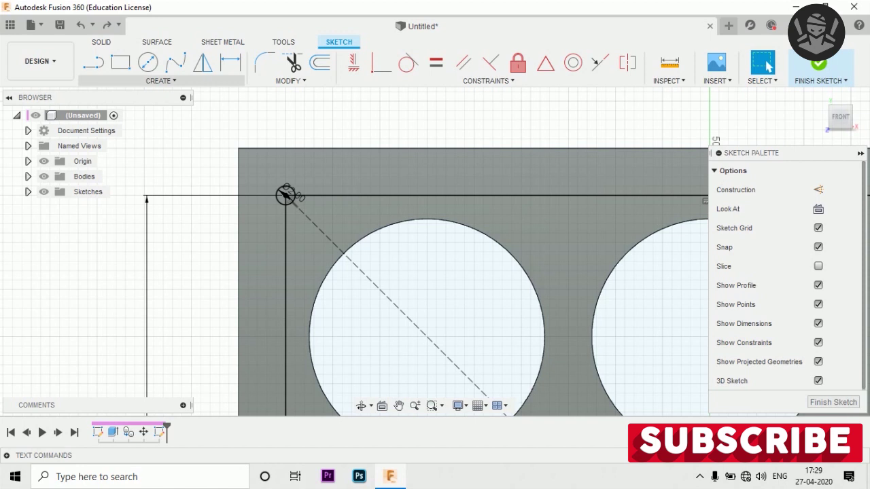
pyautogui.click(161, 81)
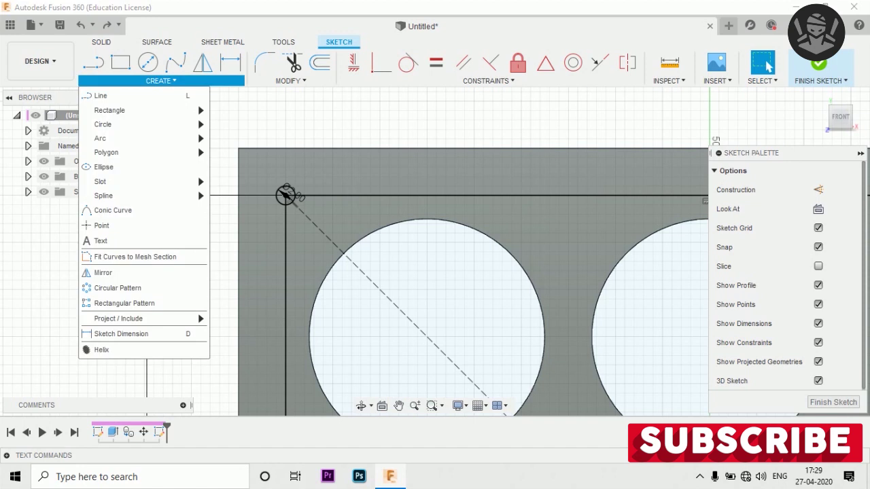
# Step: Pattern the corner circle four times around the origin, one per square corner
pyautogui.click(118, 288)
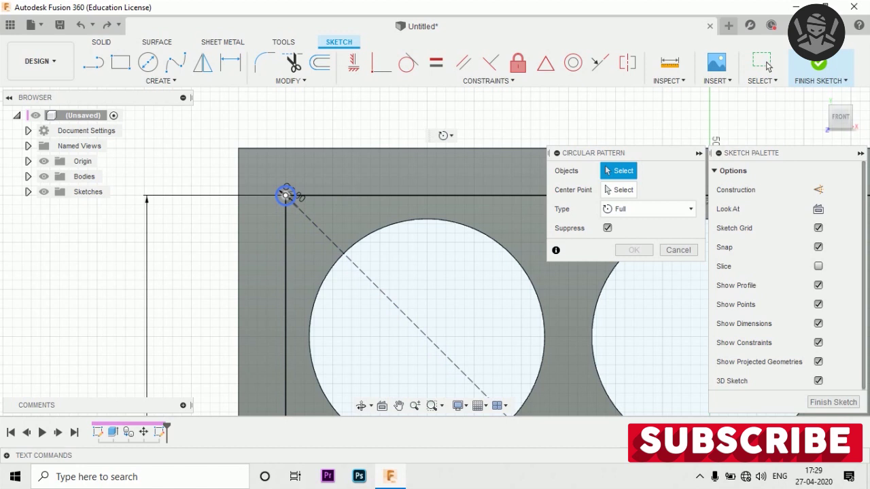
pyautogui.click(286, 196)
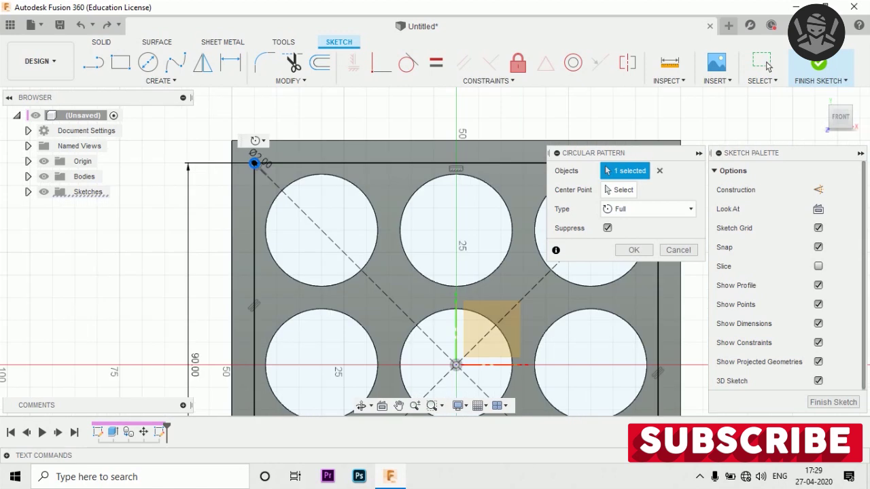
pyautogui.click(619, 190)
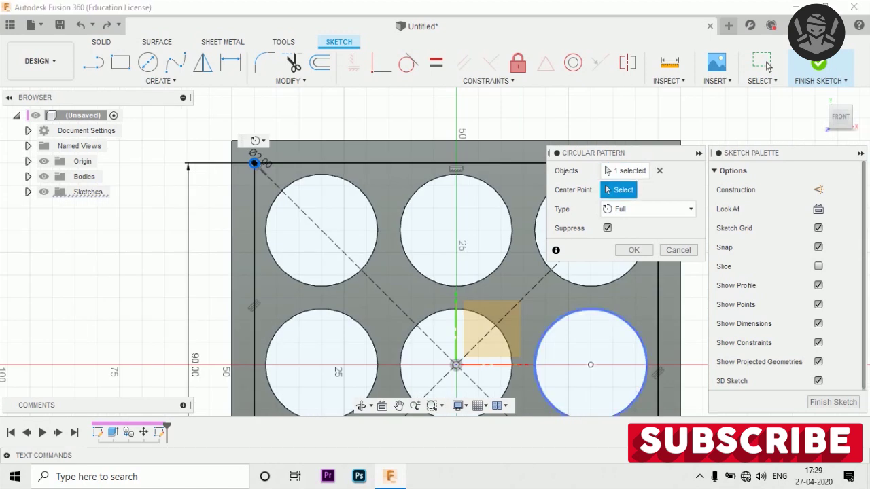
pyautogui.click(456, 365)
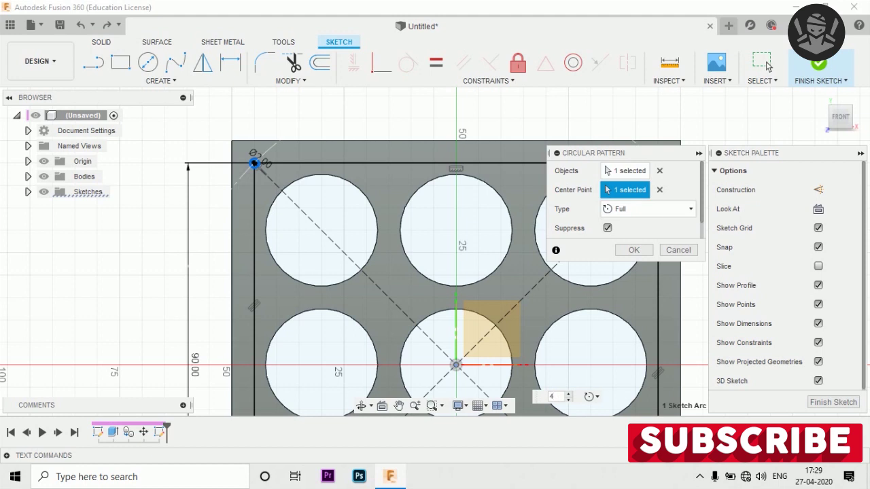
pyautogui.scroll(-3, 391, 109)
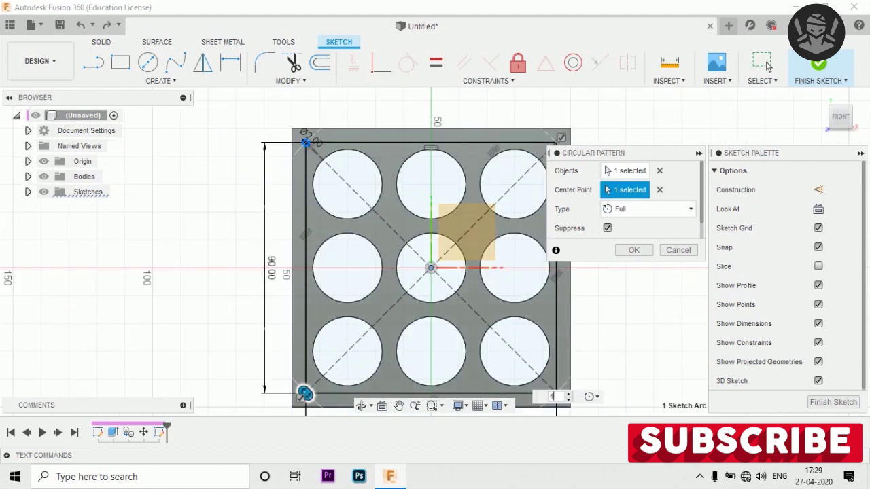
pyautogui.press('Return')
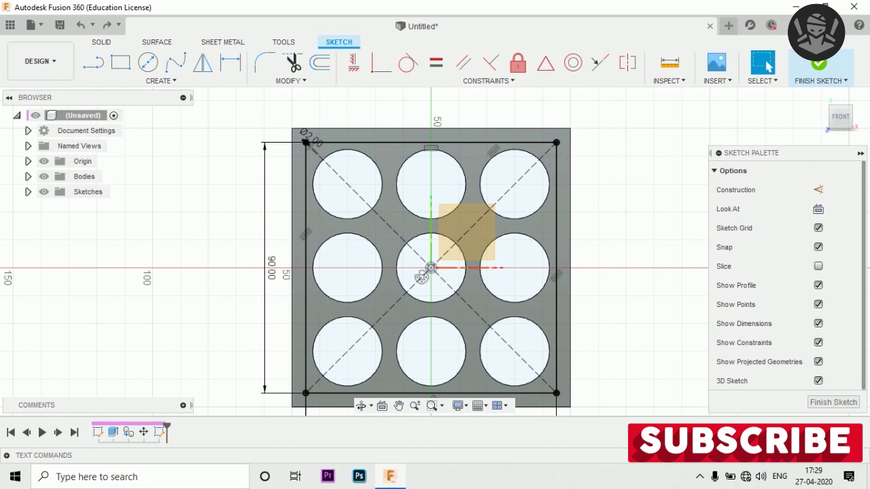
pyautogui.scroll(-1, 620, 119)
# Step: Finish the corner-circle sketch and start an extrude, selecting the first corner-circle profiles
pyautogui.scroll(-1, 620, 119)
pyautogui.keyDown('shift'); pyautogui.moveTo(491, 223); pyautogui.dragTo(480, 213, button='middle'); pyautogui.keyUp('shift')
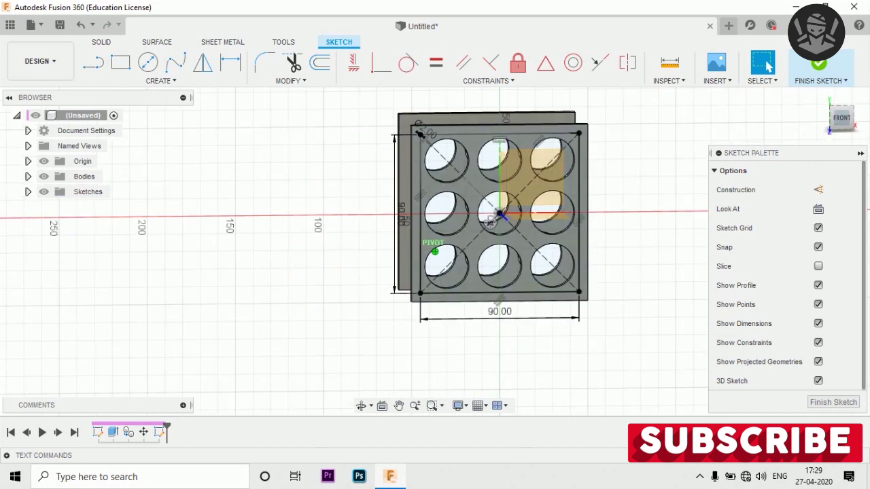
pyautogui.scroll(2, 480, 212)
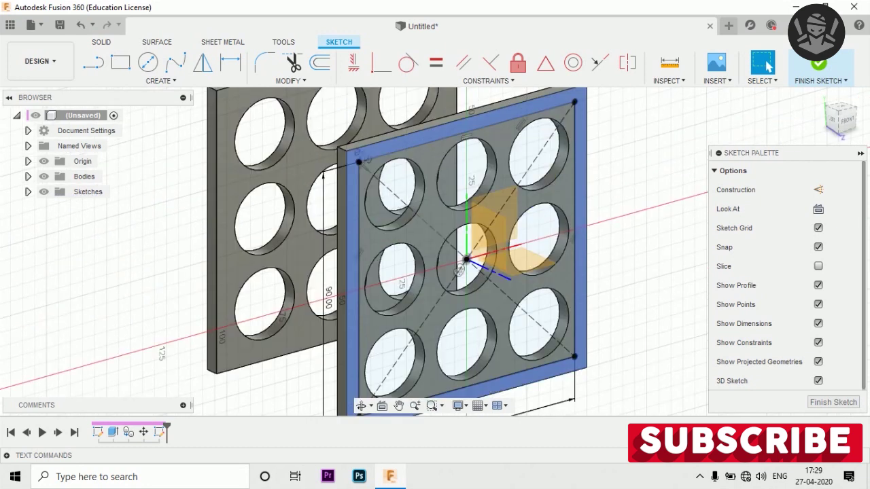
pyautogui.scroll(2, 480, 212)
pyautogui.press('p')
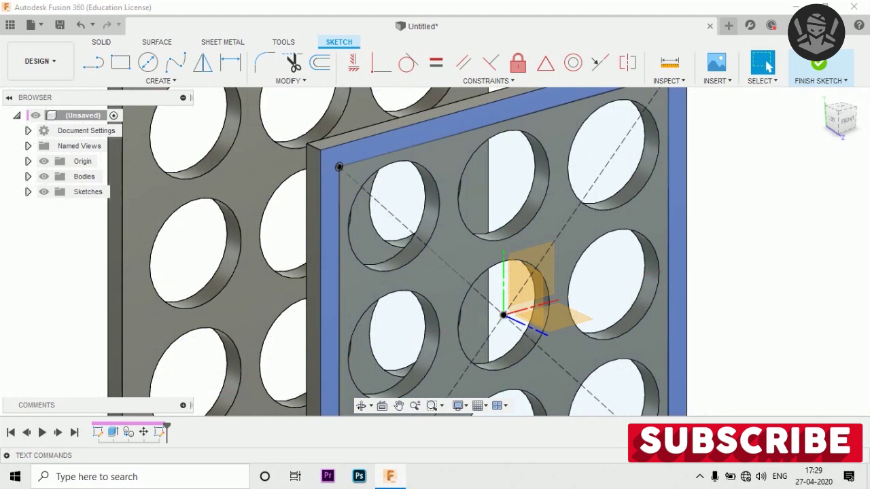
pyautogui.press('e')
pyautogui.scroll(5, 333, 167)
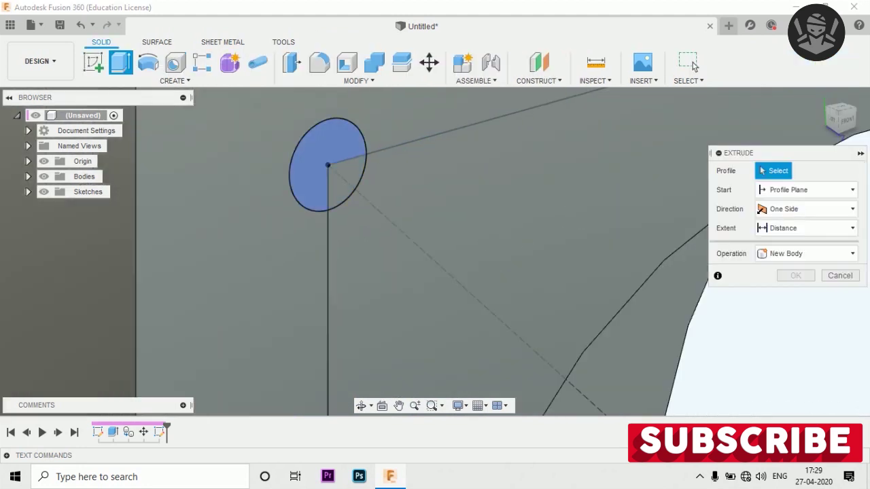
pyautogui.click(336, 170)
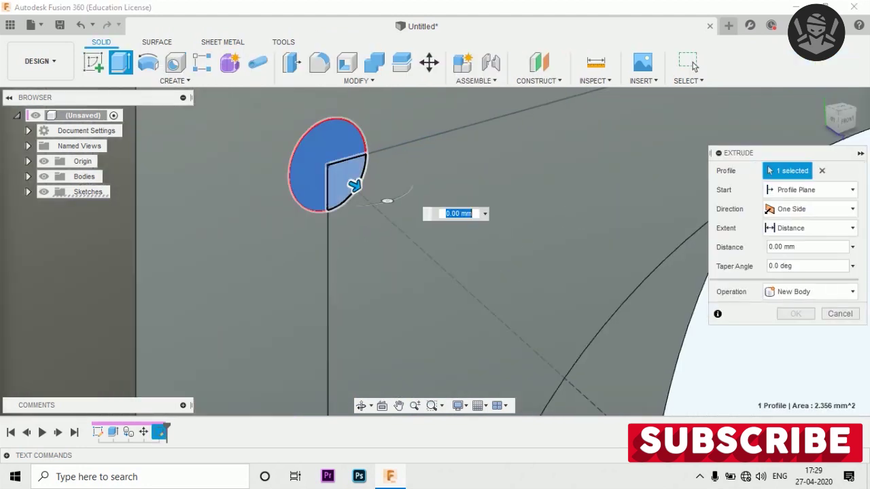
pyautogui.press('F6')
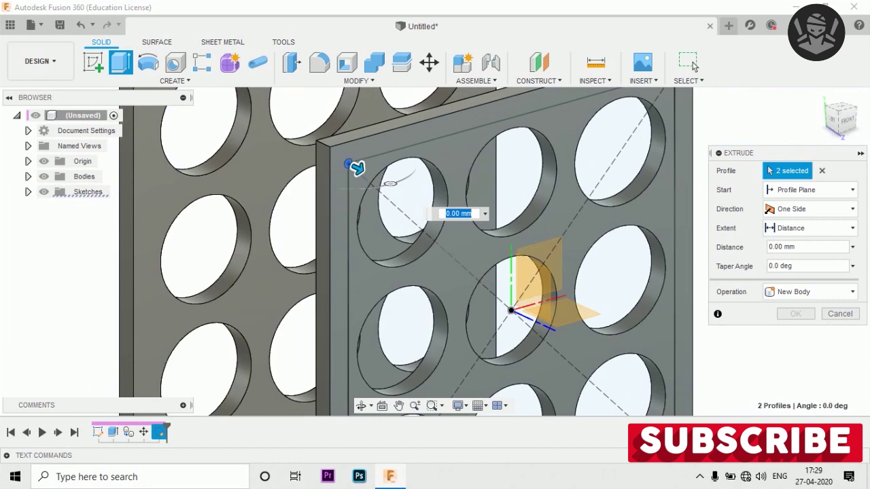
pyautogui.scroll(3, 340, 272)
pyautogui.scroll(3, 337, 269)
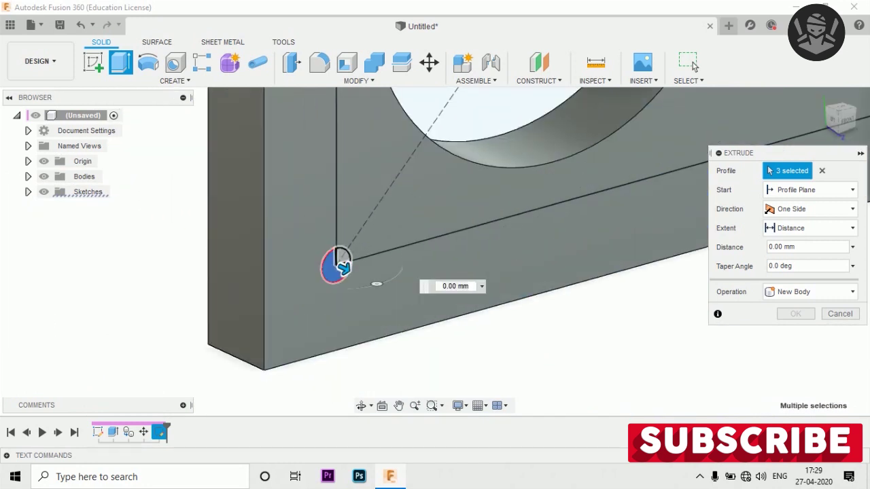
pyautogui.click(336, 265)
# Step: Add the remaining corner-circle profile pieces to the extrude selection
pyautogui.scroll(-5, 336, 265)
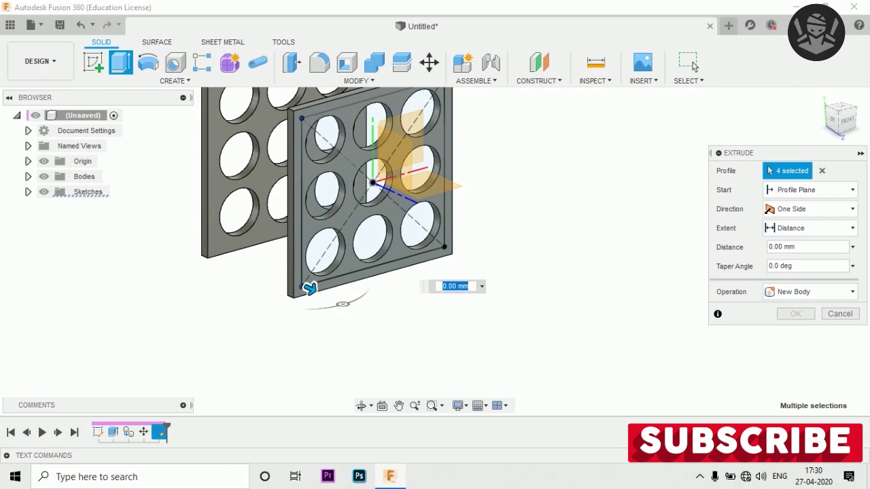
pyautogui.scroll(5, 337, 266)
pyautogui.scroll(3, 299, 198)
pyautogui.scroll(3, 299, 197)
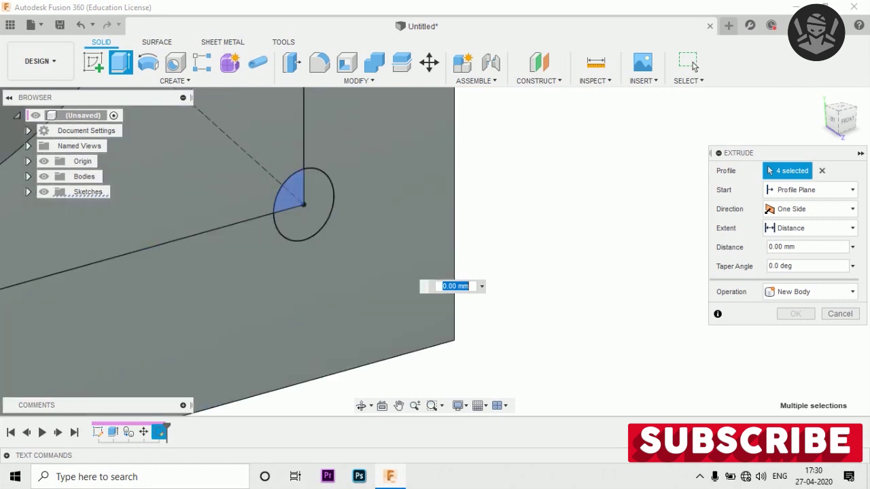
pyautogui.click(291, 193)
pyautogui.click(313, 211)
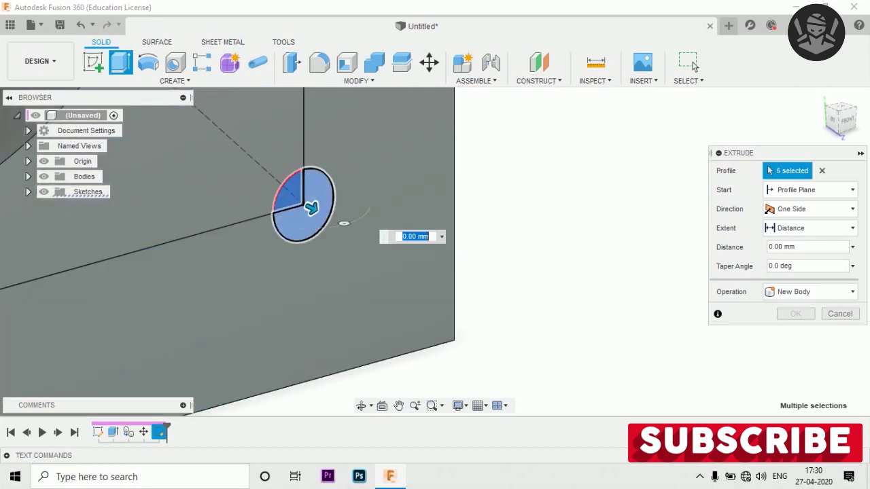
pyautogui.scroll(-3, 423, 286)
pyautogui.scroll(-1, 442, 296)
pyautogui.scroll(-3, 497, 330)
pyautogui.scroll(-2, 501, 333)
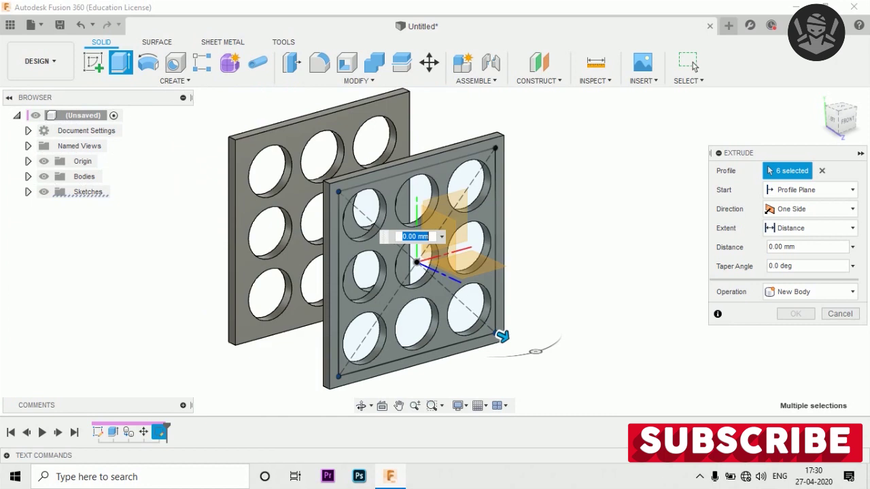
pyautogui.scroll(3, 476, 158)
pyautogui.scroll(3, 477, 158)
pyautogui.scroll(3, 477, 158)
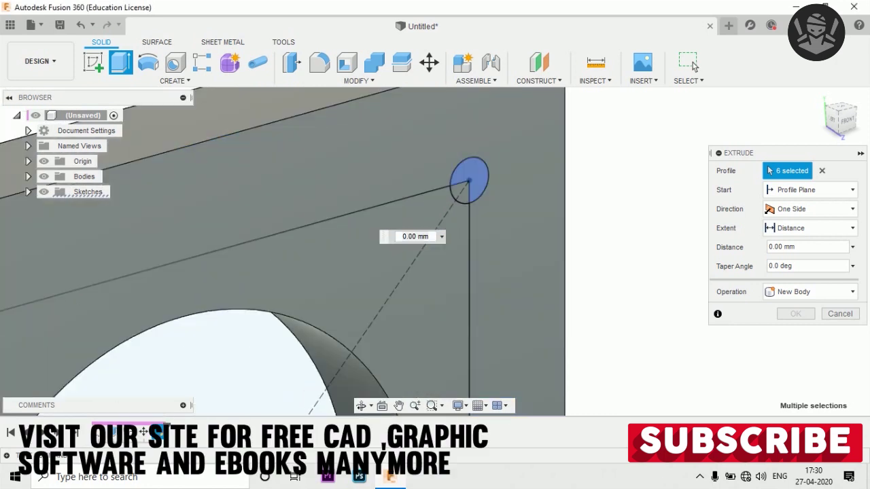
pyautogui.click(469, 176)
pyautogui.click(460, 192)
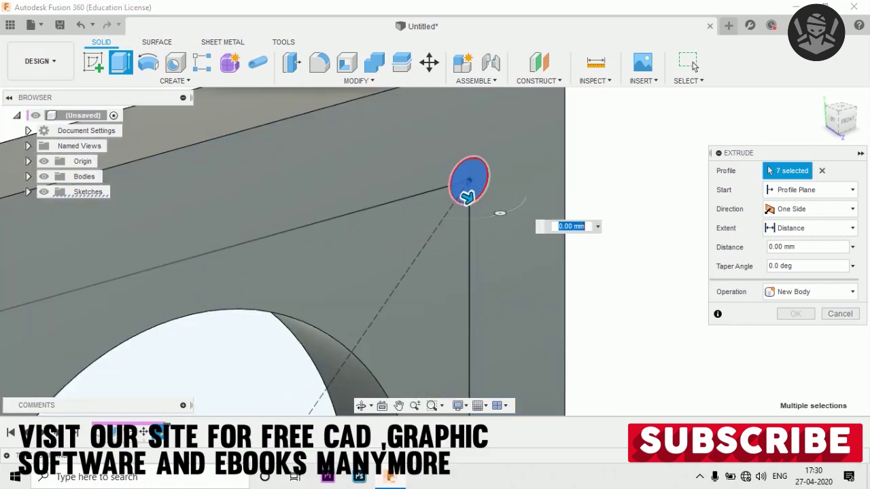
pyautogui.scroll(-3, 463, 190)
pyautogui.scroll(-3, 462, 190)
# Step: Extrude the corner circles as a -72 mm cut through both plates
pyautogui.moveTo(605, 162); pyautogui.dragTo(444, 90)
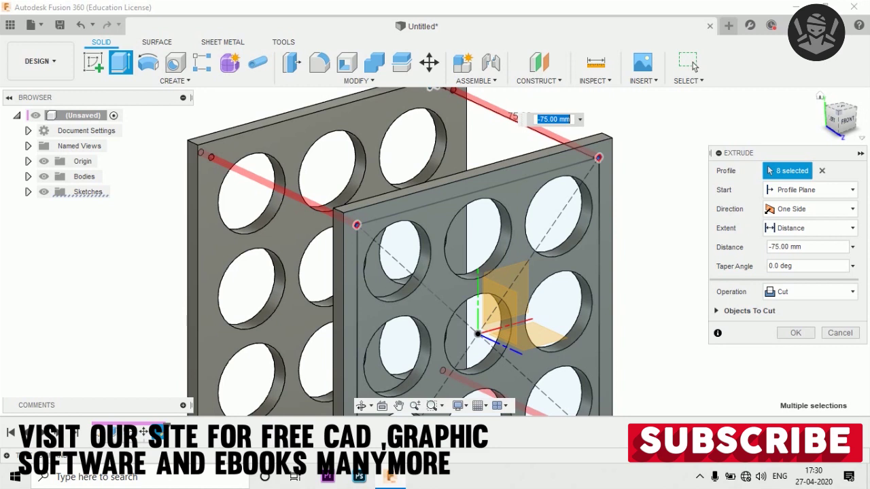
pyautogui.click(832, 120)
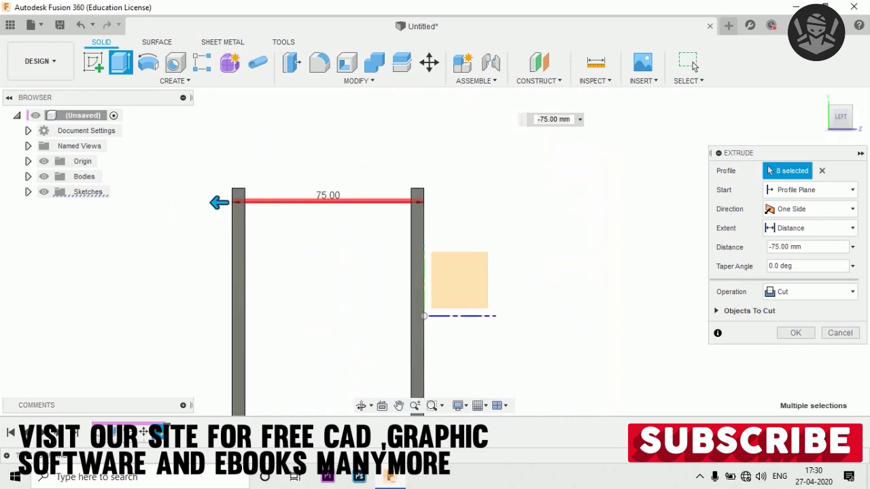
pyautogui.scroll(3, 206, 210)
pyautogui.scroll(3, 206, 210)
pyautogui.moveTo(297, 178); pyautogui.dragTo(320, 178)
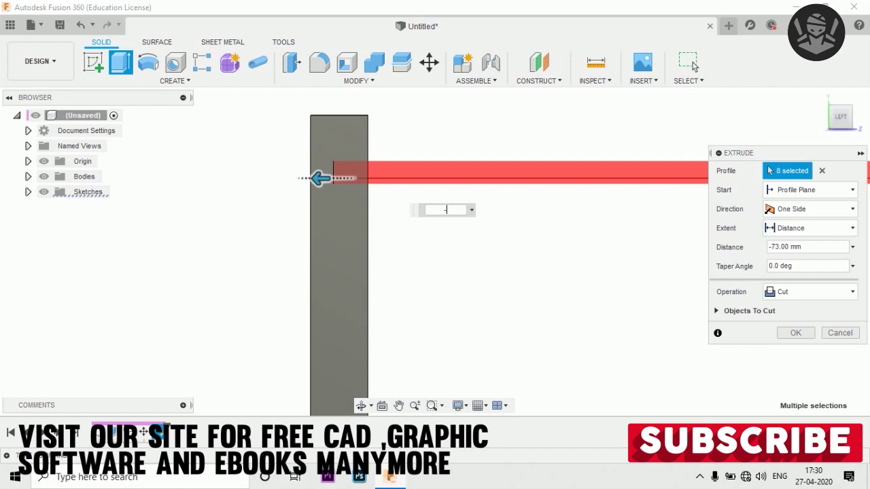
pyautogui.write('-72')
pyautogui.press('Return')
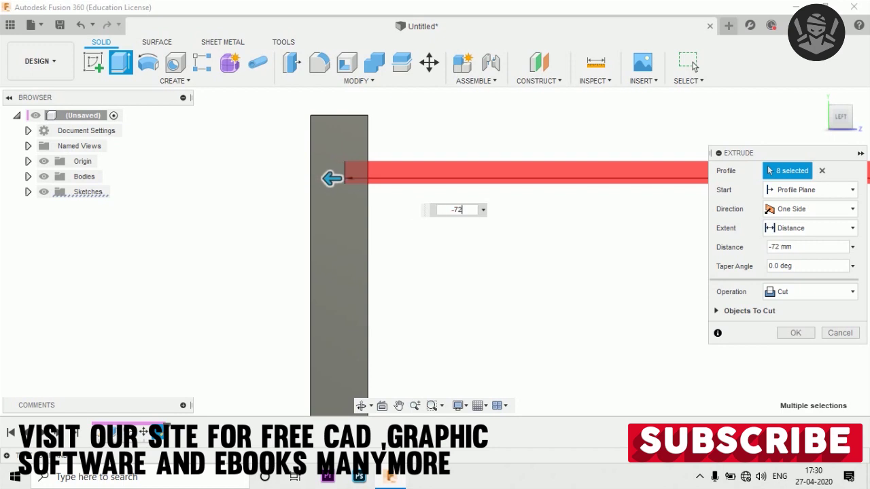
pyautogui.press('Return')
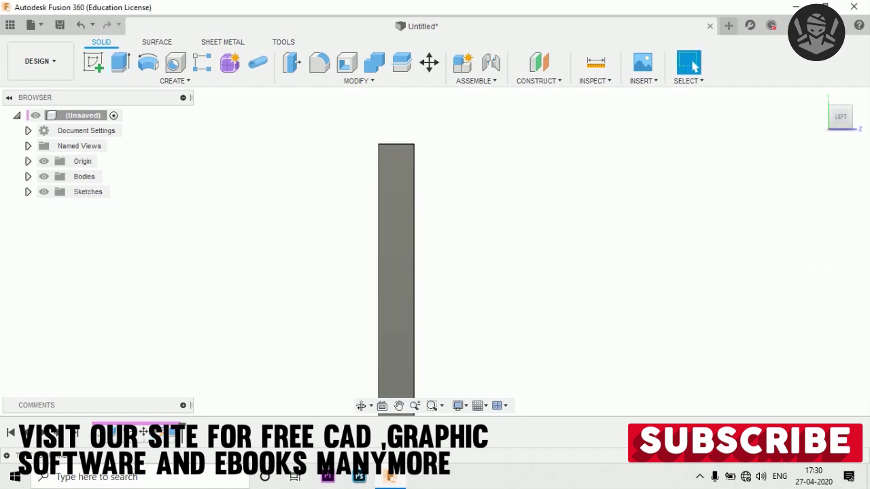
# Step: Add a modeled ISO Metric M2x0.4 thread, class 6H, inside the front plate's corner hole
pyautogui.click(818, 97)
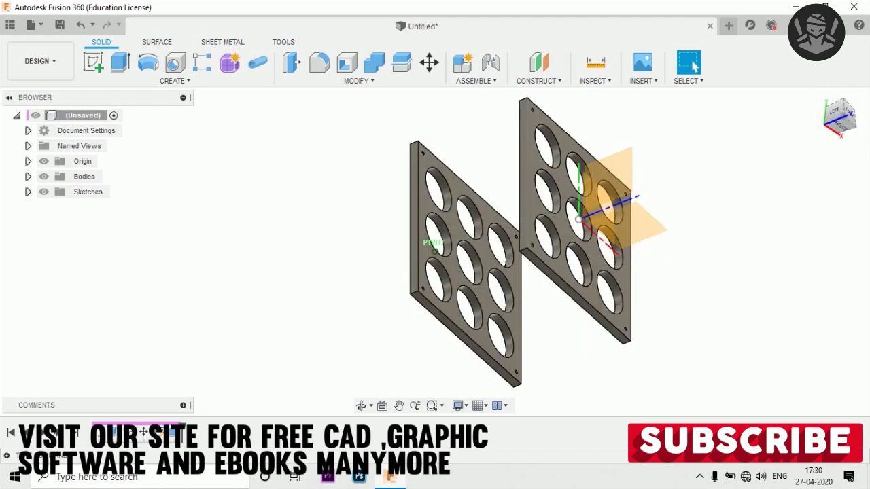
pyautogui.keyDown('shift'); pyautogui.moveTo(433, 246); pyautogui.dragTo(449, 252, button='middle'); pyautogui.keyUp('shift')
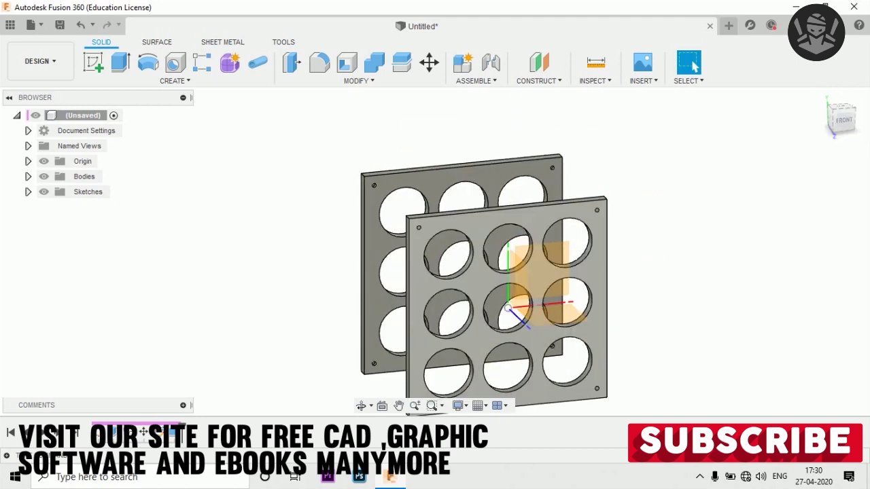
pyautogui.scroll(5, 438, 260)
pyautogui.scroll(1, 354, 163)
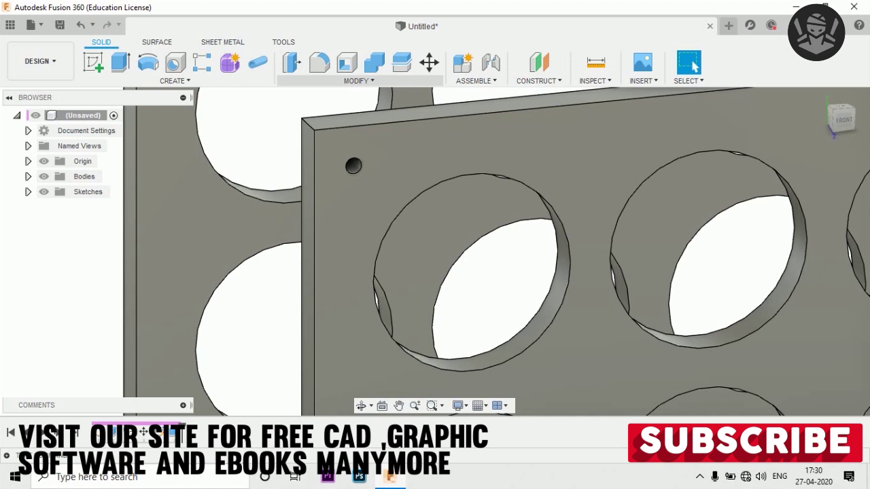
pyautogui.click(359, 80)
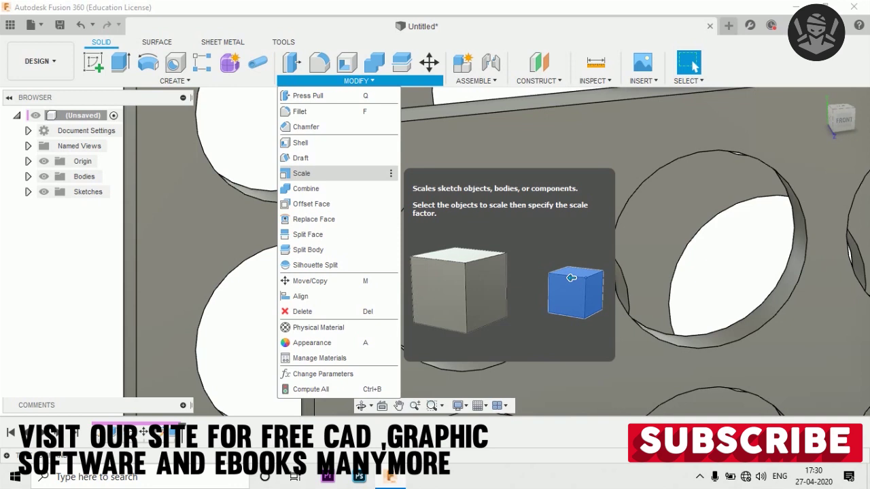
pyautogui.click(353, 169)
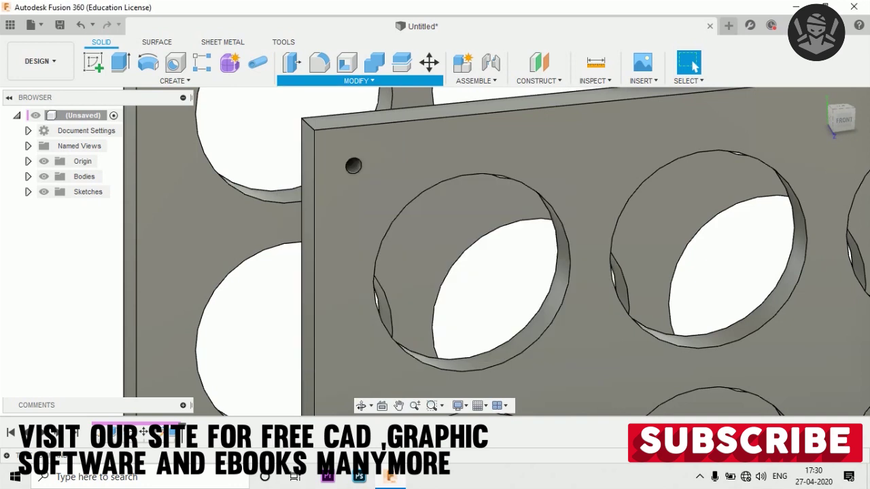
pyautogui.click(172, 80)
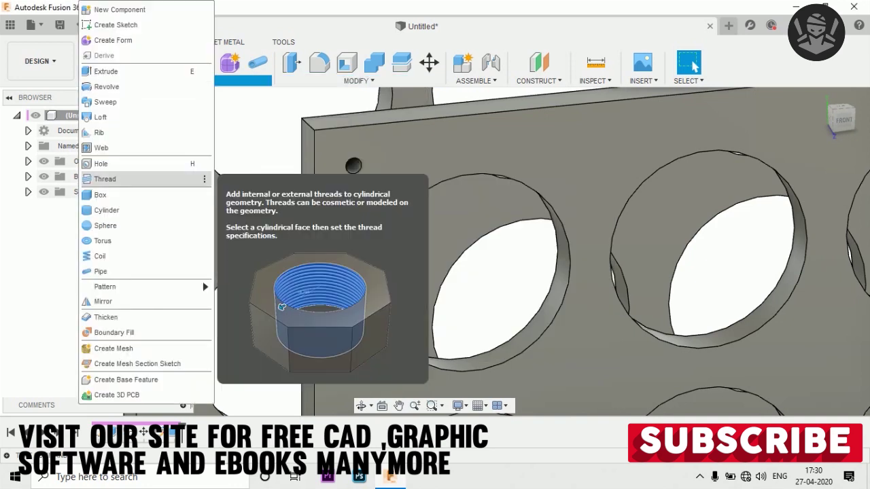
pyautogui.press('Escape')
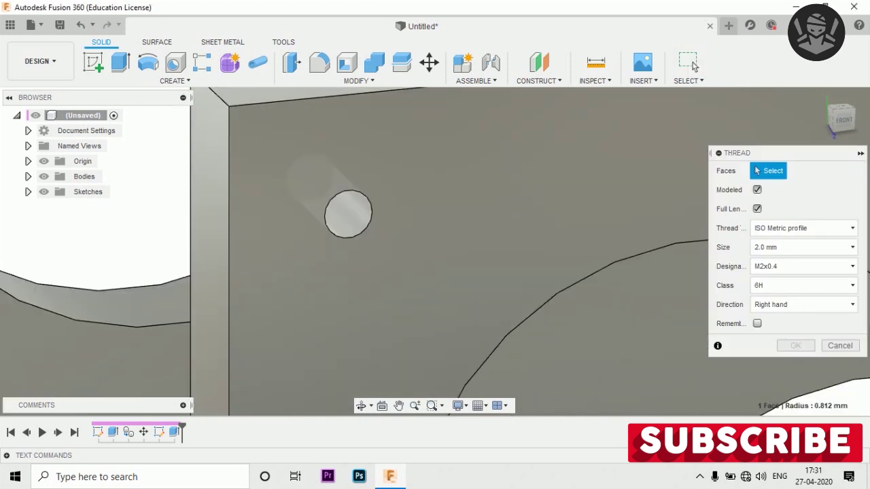
pyautogui.click(330, 194)
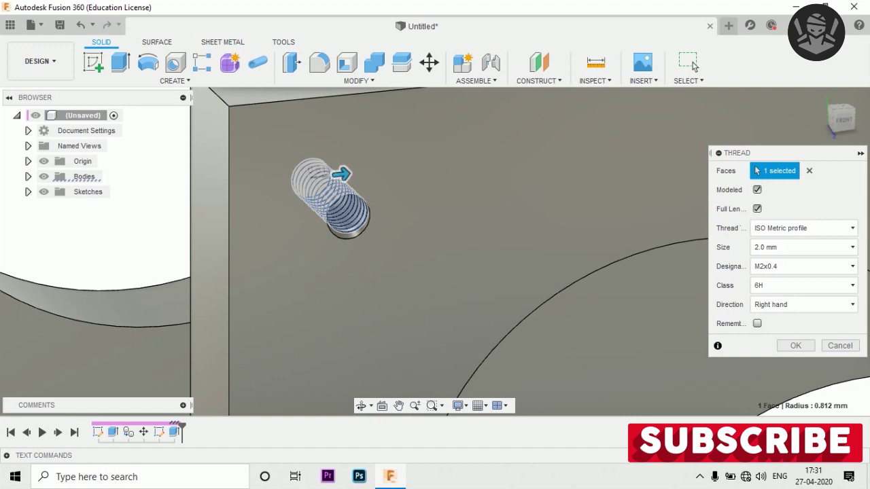
pyautogui.press('Return')
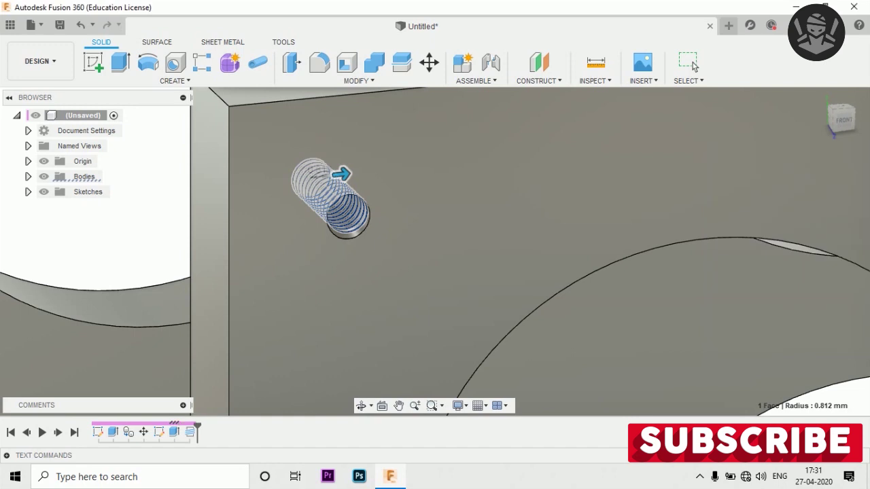
# Step: Fit the view so both plates are visible
pyautogui.press('F6')
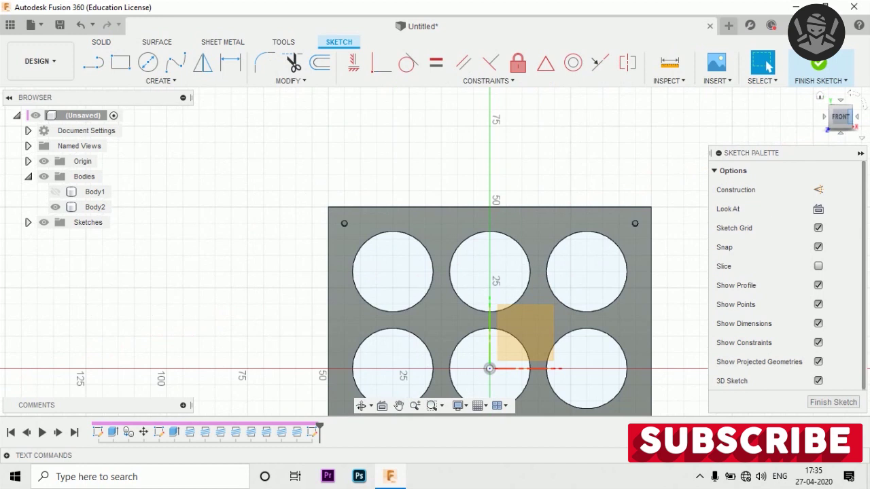
# Step: Draw a Ø2 mm circle centred on the corner hole and finish the sketch
pyautogui.scroll(4, 373, 211)
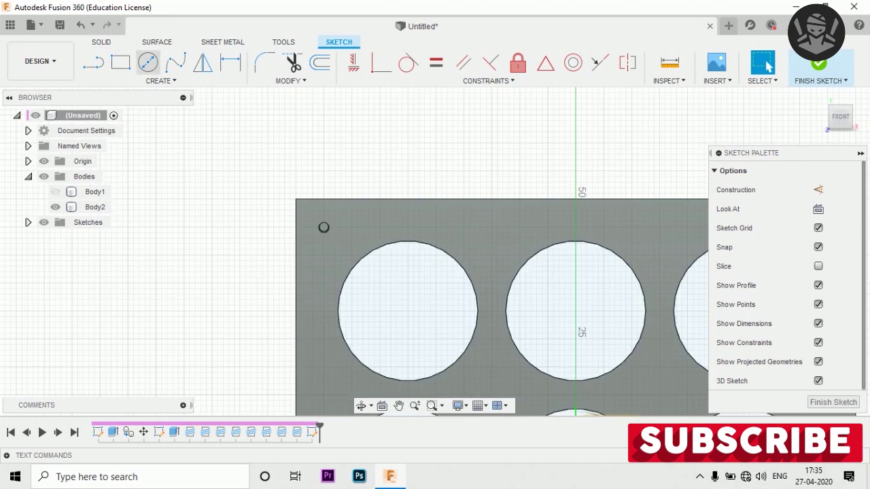
pyautogui.press('c')
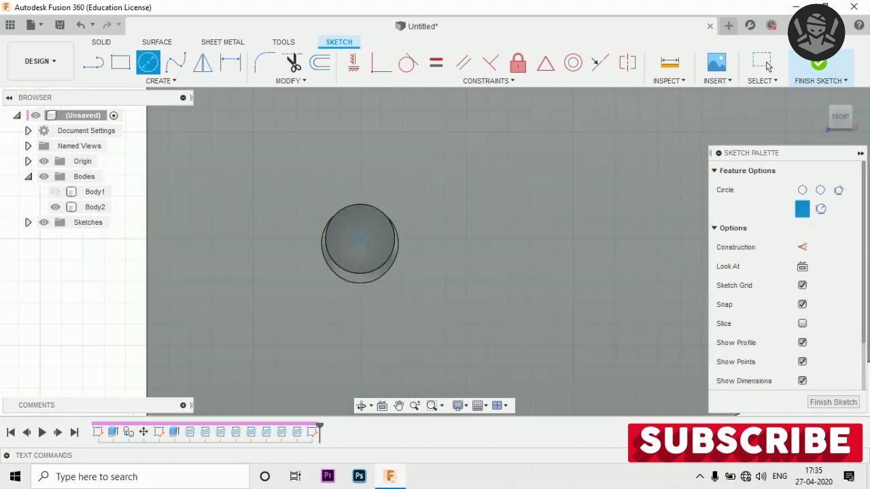
pyautogui.click(360, 238)
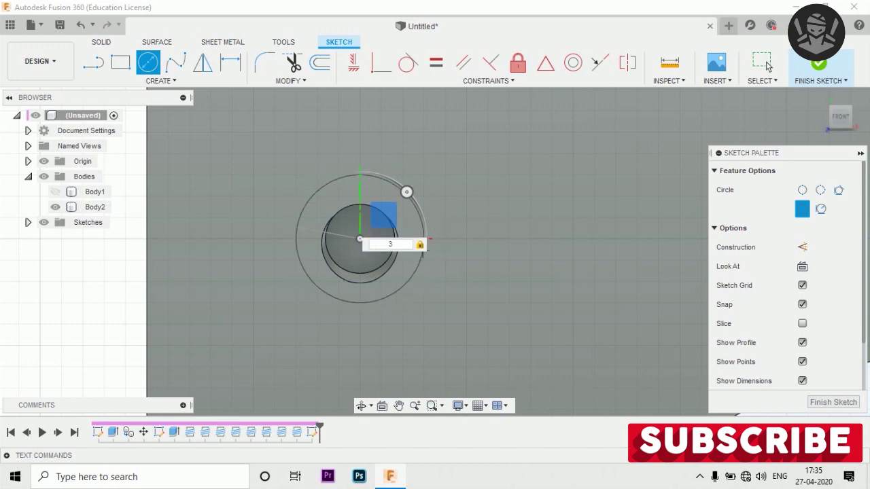
pyautogui.scroll(2, 407, 269)
pyautogui.scroll(2, 407, 269)
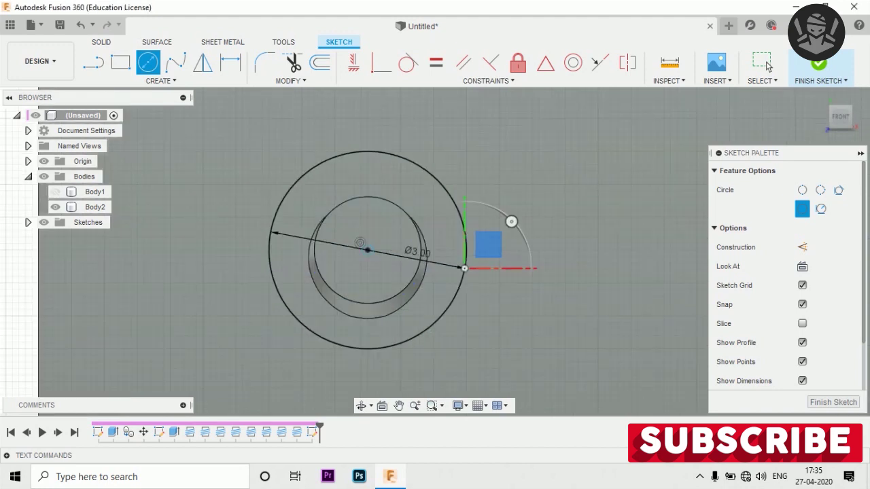
pyautogui.write('2')
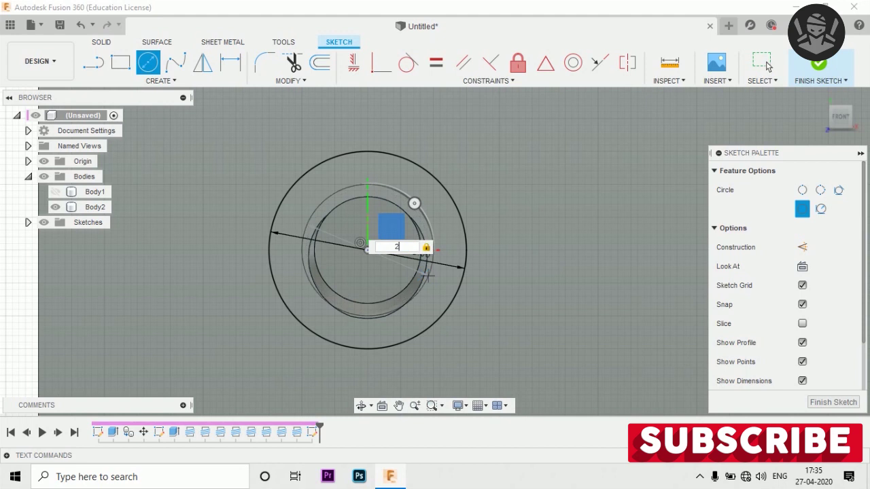
pyautogui.press('Return')
pyautogui.scroll(-2, 367, 173)
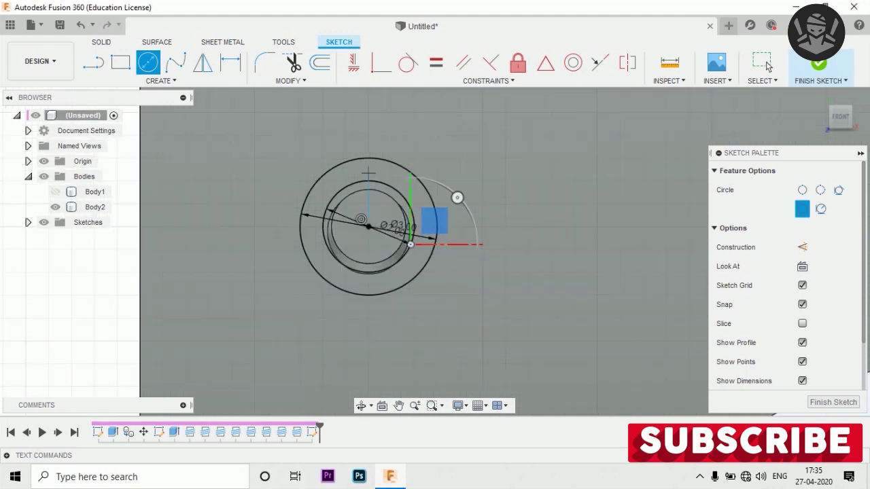
pyautogui.click(819, 65)
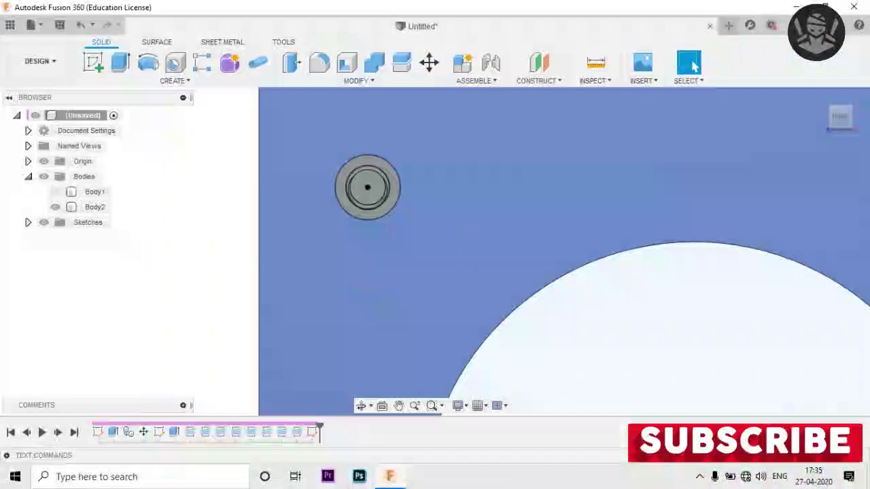
# Step: Orbit around the plate, hide Body2 so only the circle sketch remains, and start Extrude
pyautogui.scroll(-2, 372, 156)
pyautogui.scroll(-2, 371, 171)
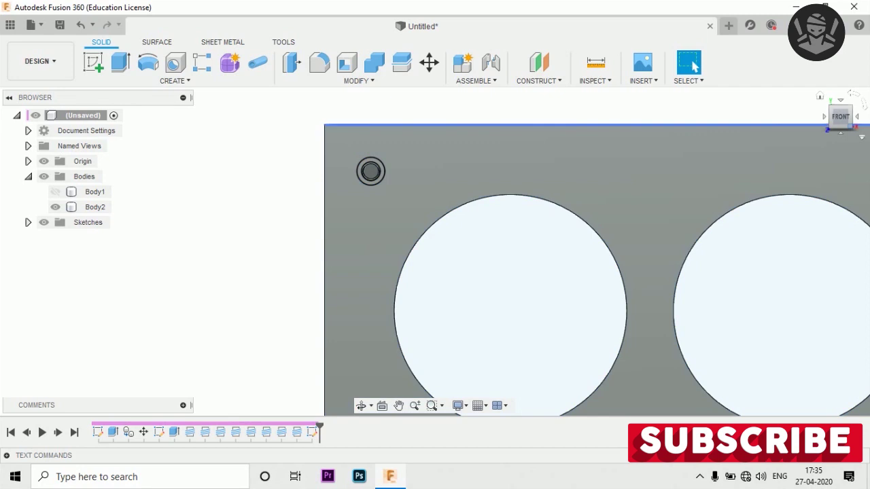
pyautogui.keyDown('shift'); pyautogui.moveTo(435, 248); pyautogui.dragTo(476, 224, button='middle'); pyautogui.keyUp('shift')
pyautogui.scroll(-2, 321, 139)
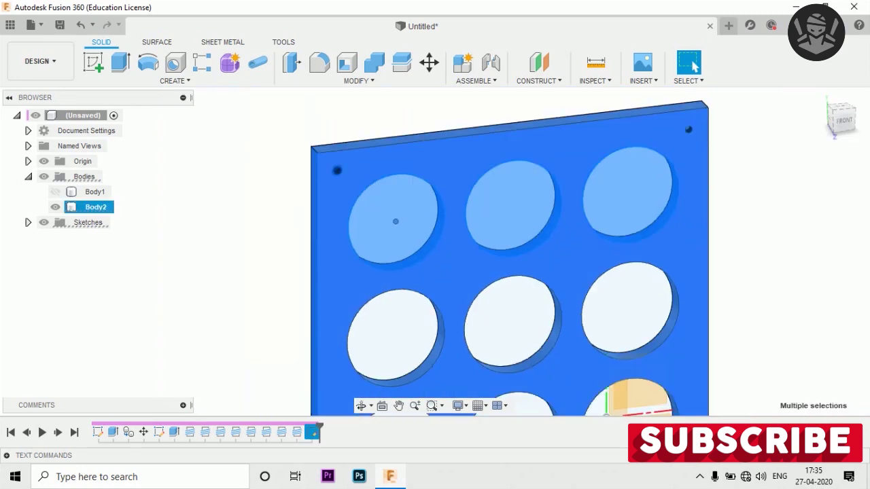
pyautogui.scroll(3, 321, 139)
pyautogui.press('Escape')
pyautogui.scroll(2, 333, 132)
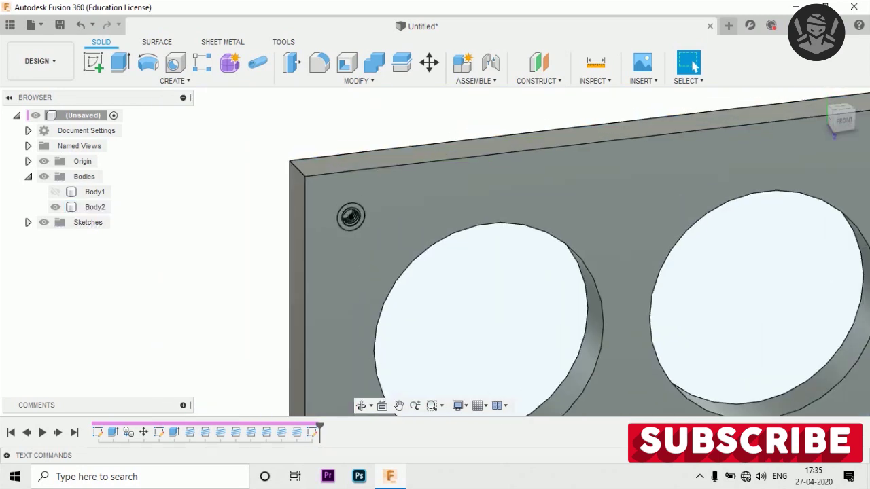
pyautogui.scroll(2, 350, 216)
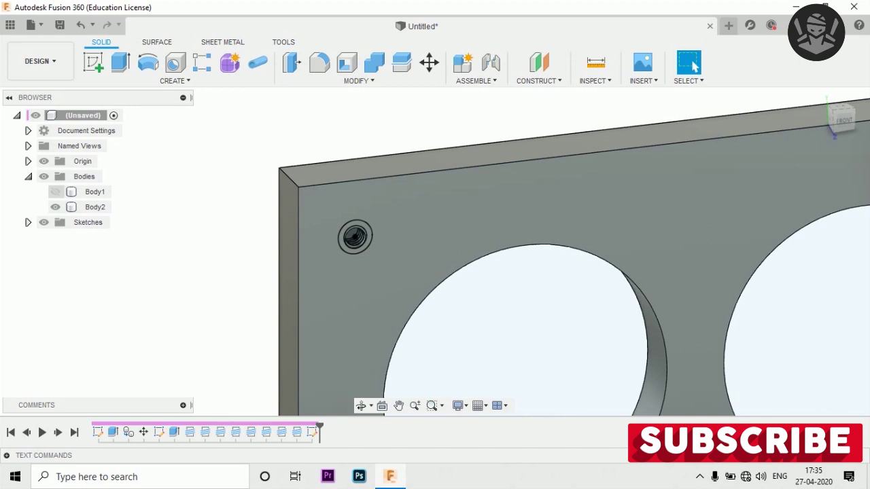
pyautogui.click(56, 207)
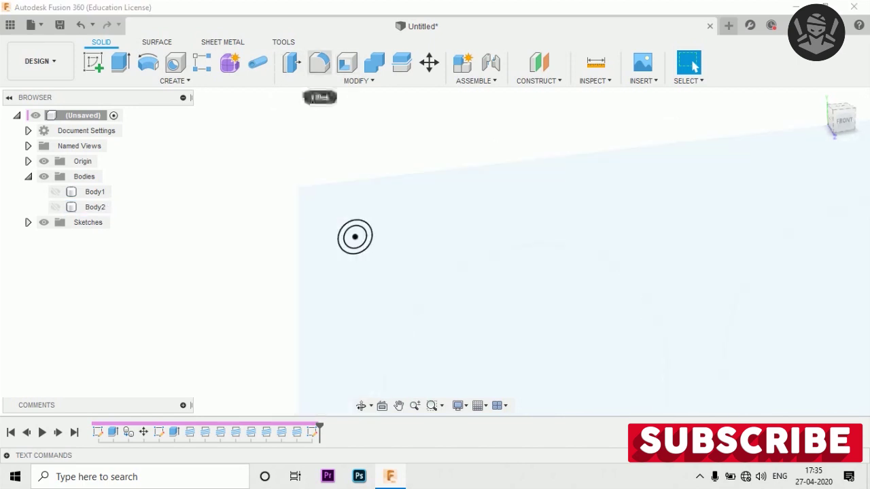
pyautogui.press('e')
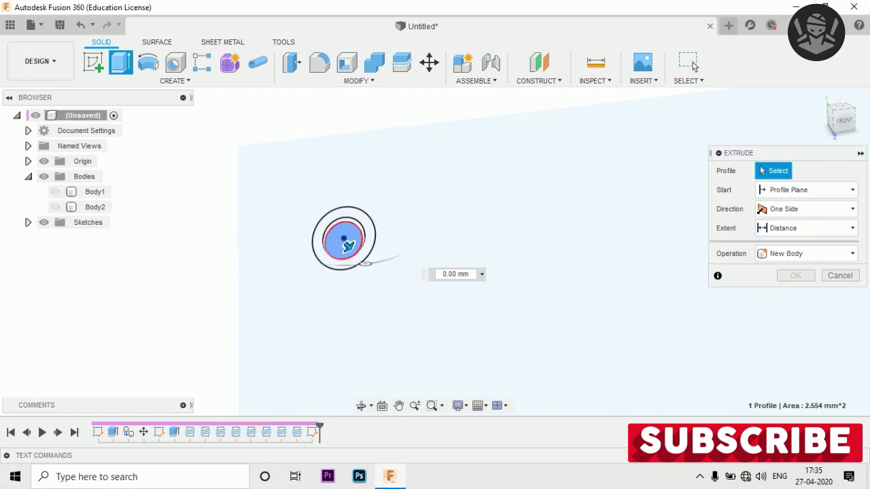
# Step: Select the four corner-hole circle profiles, including the inner profile and outer ring
pyautogui.click(346, 242)
pyautogui.scroll(3, 320, 264)
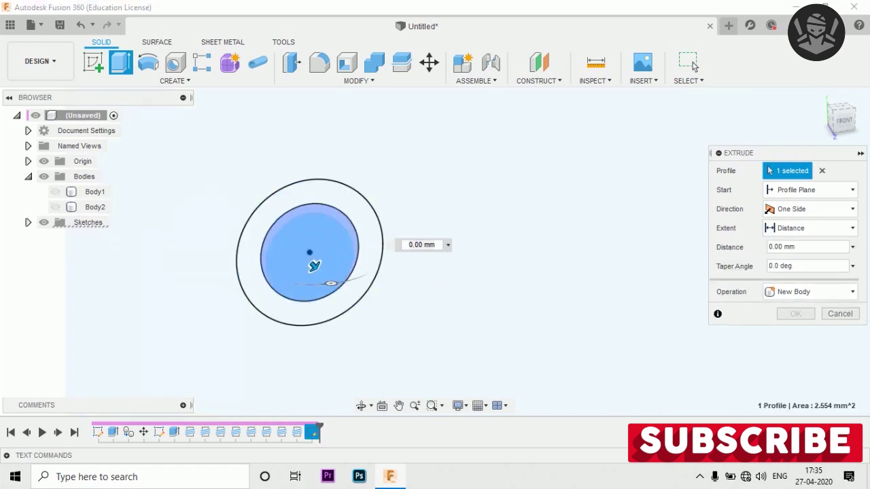
pyautogui.click(320, 219)
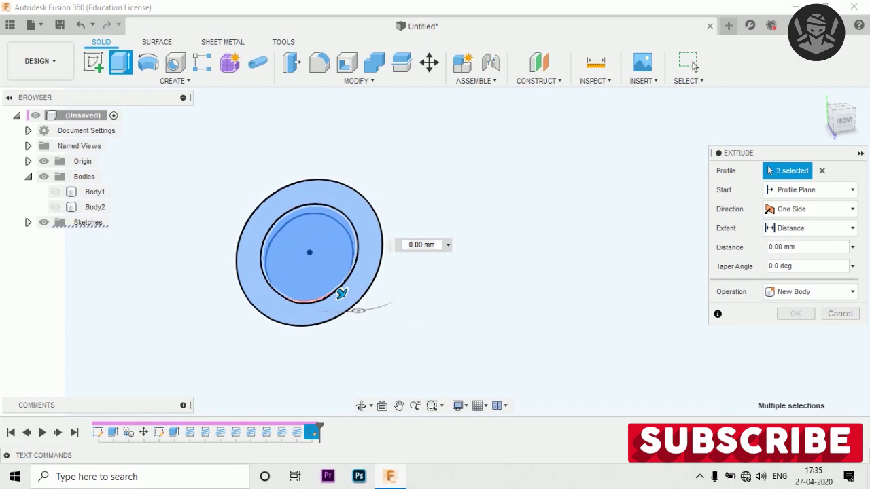
pyautogui.scroll(-3, 353, 235)
pyautogui.scroll(-1, 353, 235)
pyautogui.scroll(-2, 353, 231)
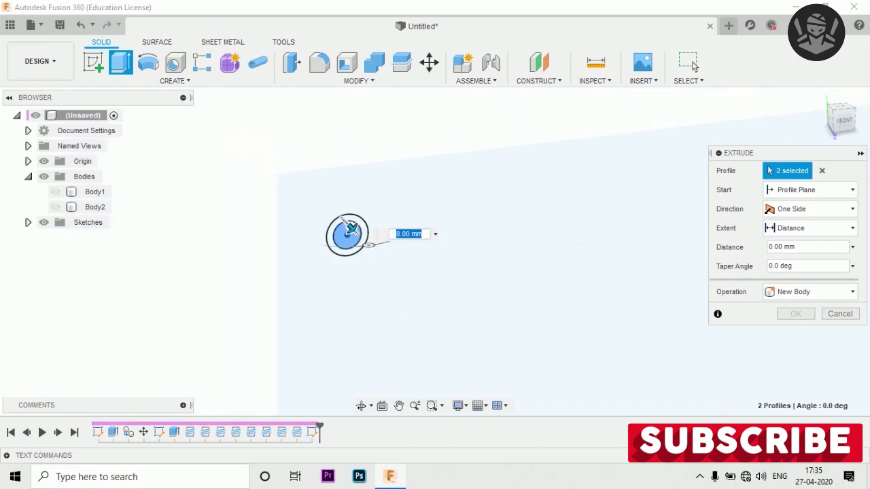
pyautogui.scroll(3, 339, 233)
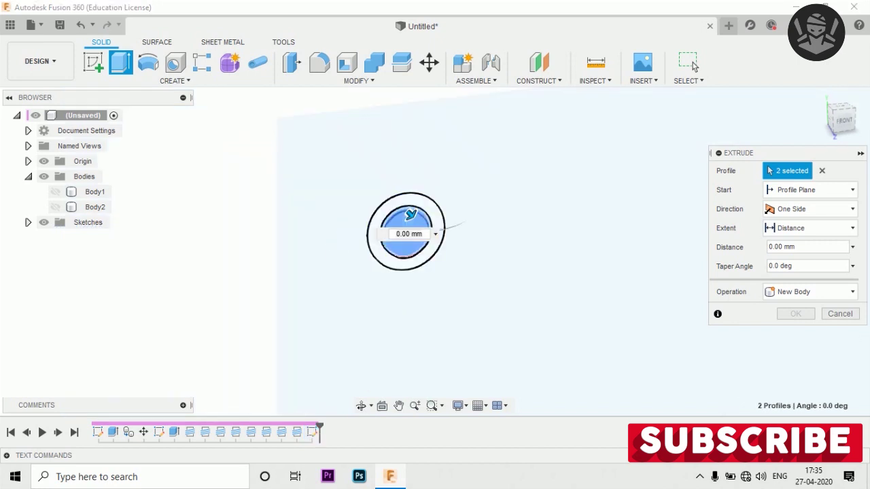
pyautogui.click(401, 262)
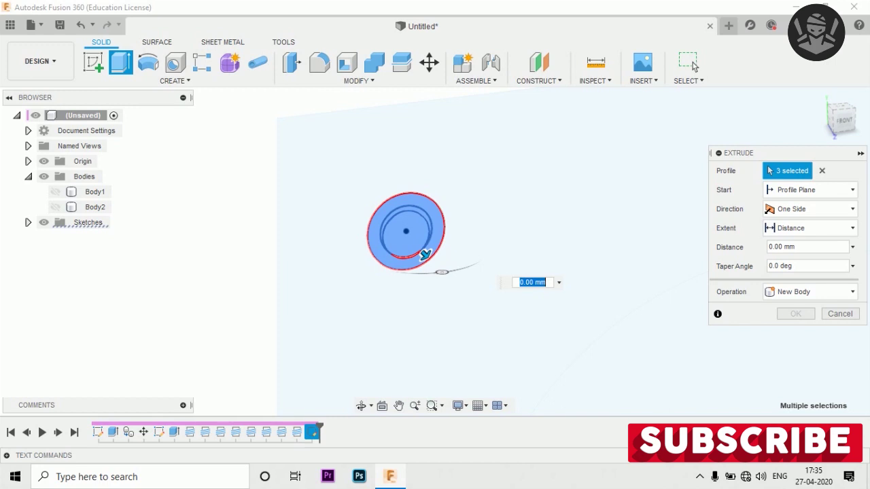
pyautogui.scroll(2, 404, 267)
pyautogui.scroll(2, 404, 267)
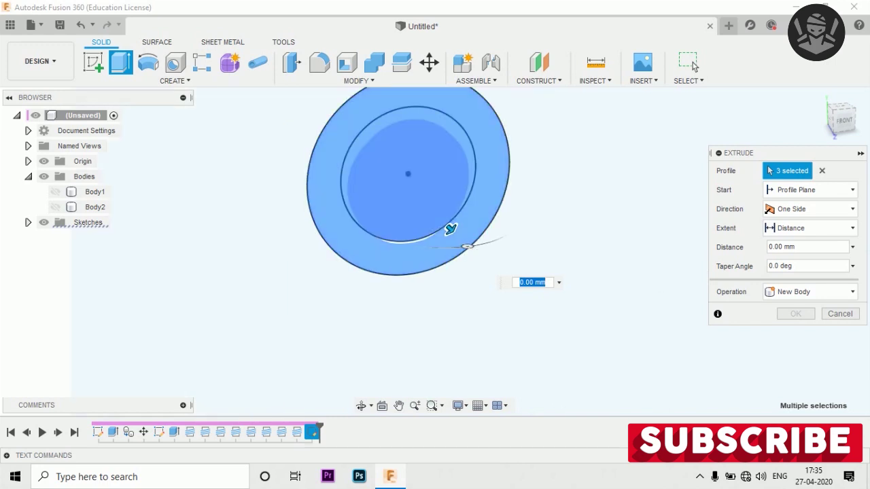
pyautogui.scroll(2, 400, 241)
pyautogui.scroll(2, 399, 241)
pyautogui.click(418, 246)
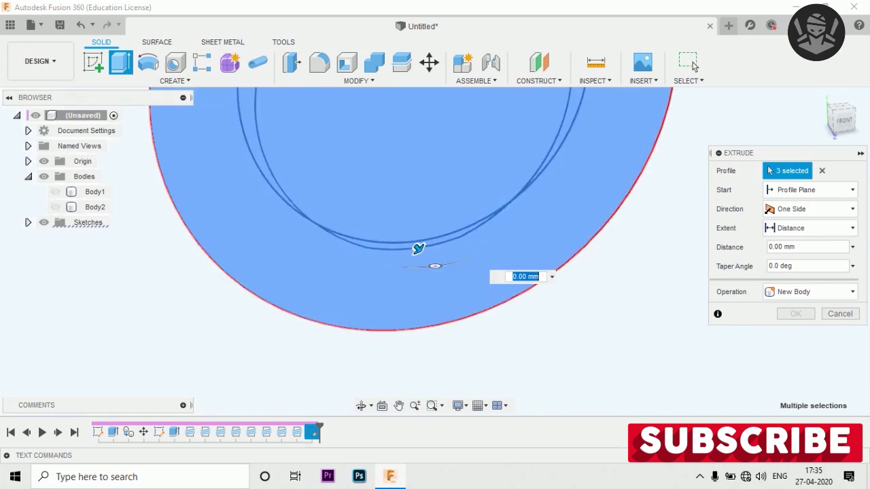
# Step: Extrude the selected profiles 65 mm as a new body, creating rod Body3
pyautogui.scroll(-1, 417, 247)
pyautogui.scroll(-2, 405, 258)
pyautogui.scroll(-1, 398, 267)
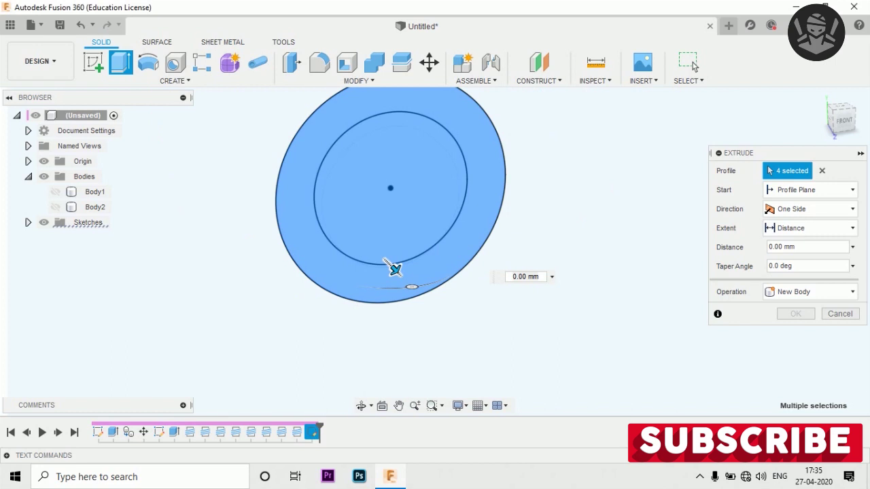
pyautogui.moveTo(395, 270); pyautogui.dragTo(488, 361)
pyautogui.scroll(-3, 367, 282)
pyautogui.scroll(-2, 367, 283)
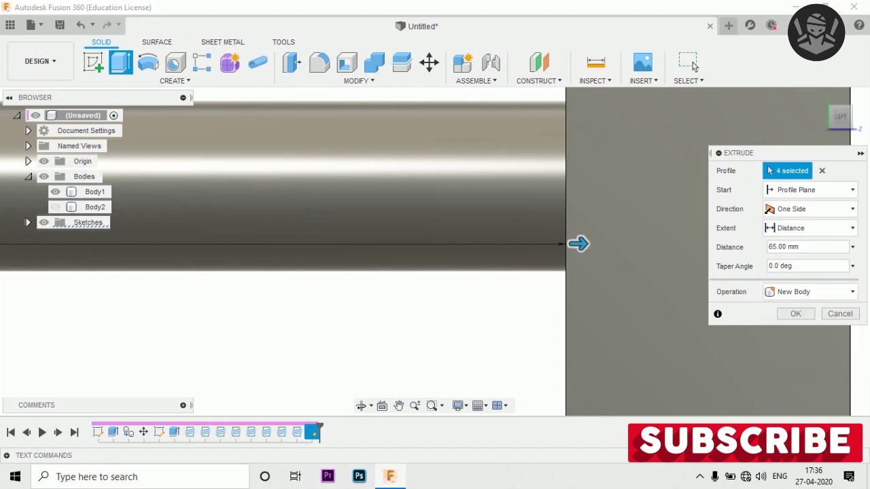
pyautogui.press('Return')
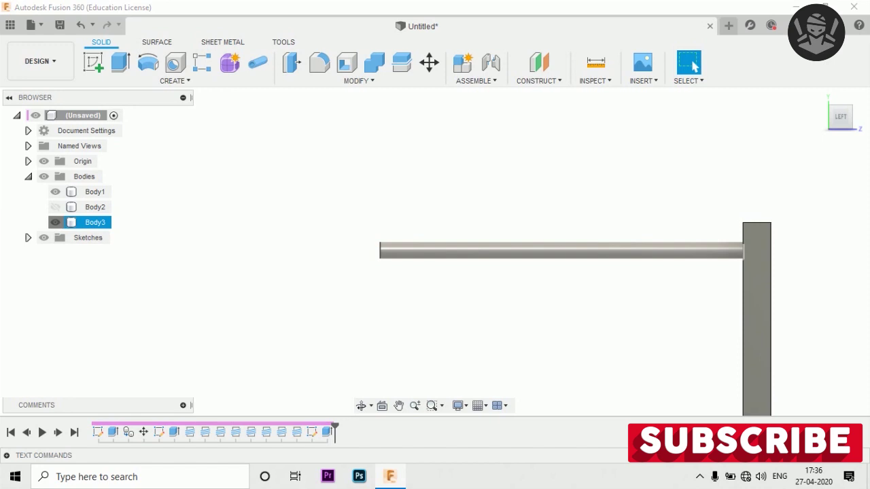
# Step: Make Body2 visible again and return to the home isometric view
pyautogui.click(55, 222)
pyautogui.click(55, 222)
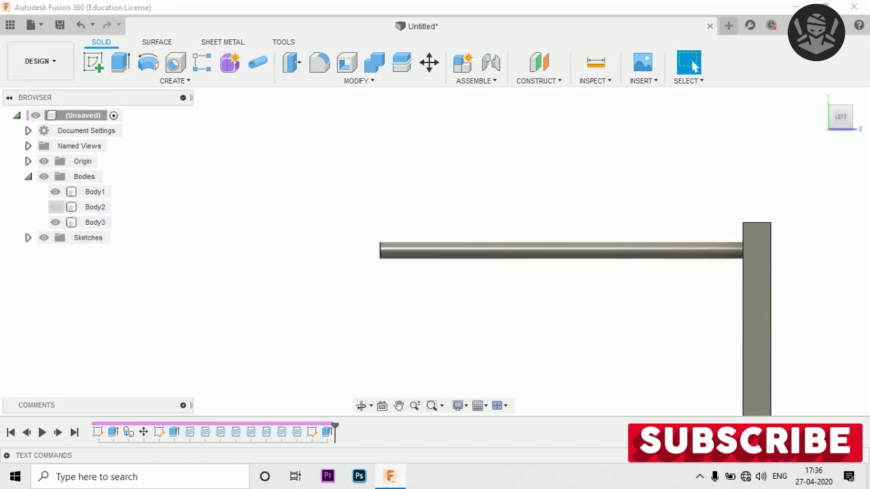
pyautogui.click(55, 207)
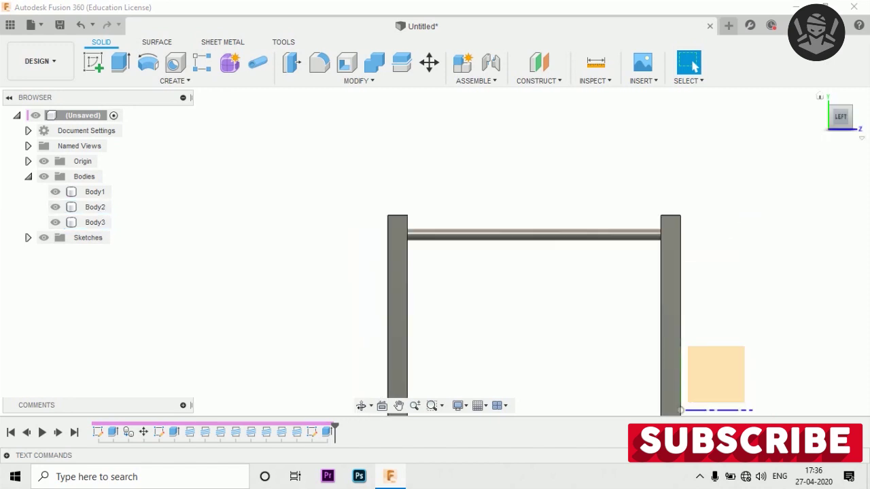
pyautogui.click(819, 96)
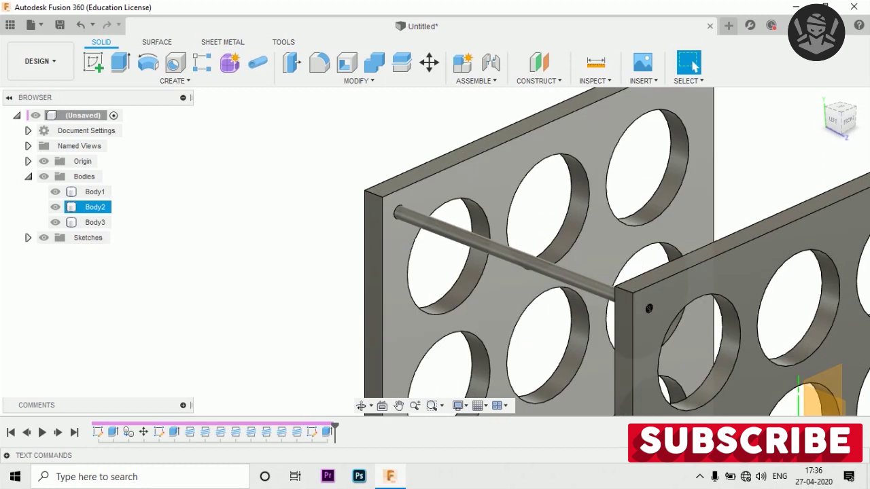
# Step: Hide Body1 and Body2 and start a sketch on the rod's circular end face
pyautogui.click(94, 191)
pyautogui.click(55, 192)
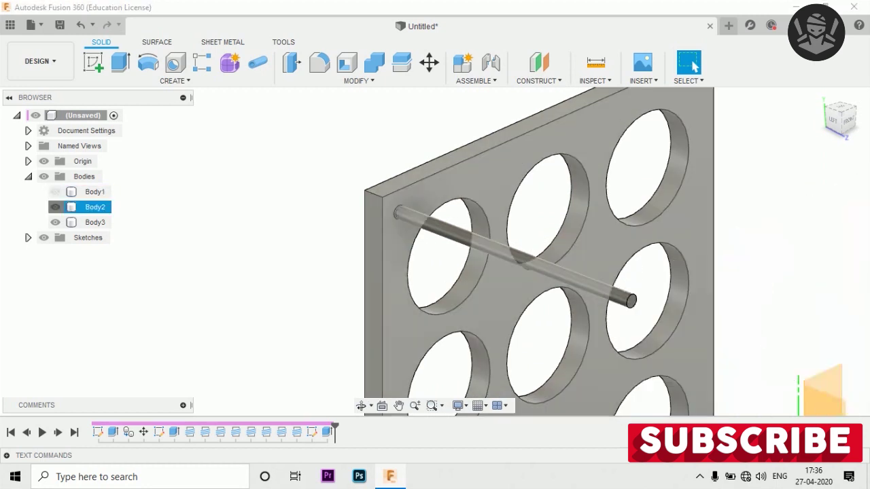
pyautogui.click(55, 207)
pyautogui.scroll(5, 723, 292)
pyautogui.click(95, 222)
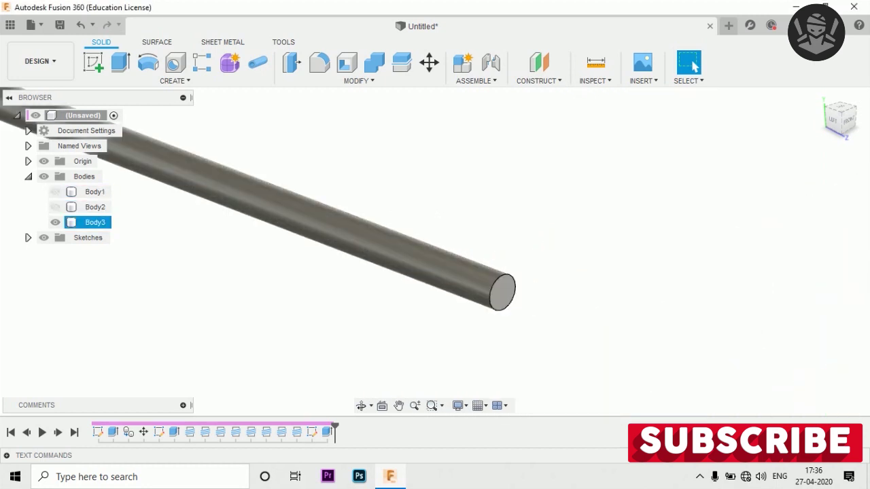
pyautogui.click(502, 292)
pyautogui.press('s')
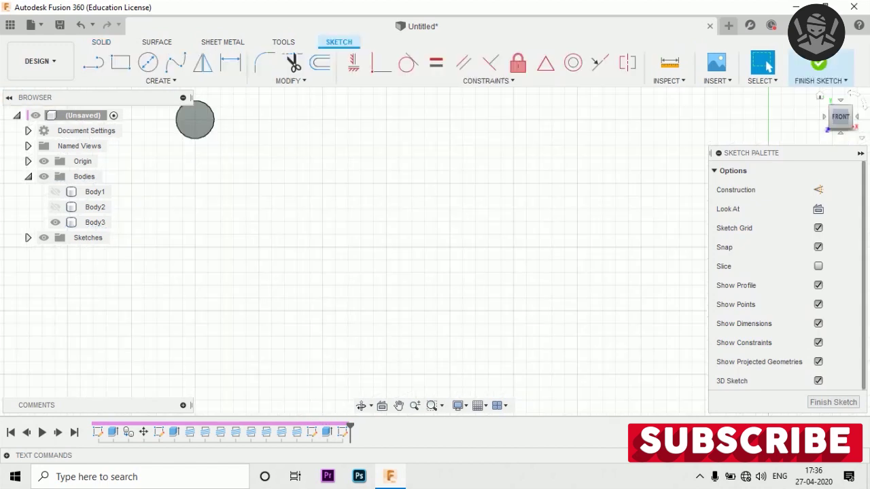
# Step: Draw a Ø2 mm circle at the centre of the rod's end face and finish the sketch
pyautogui.press('c')
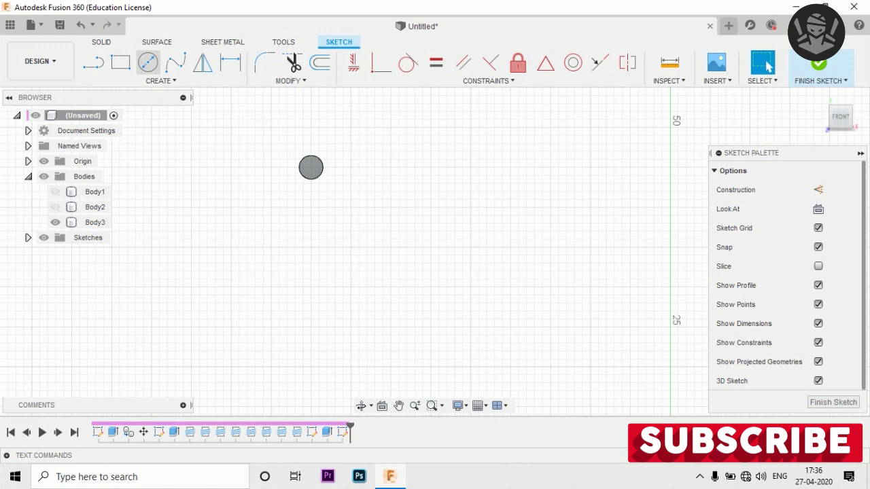
pyautogui.click(304, 164)
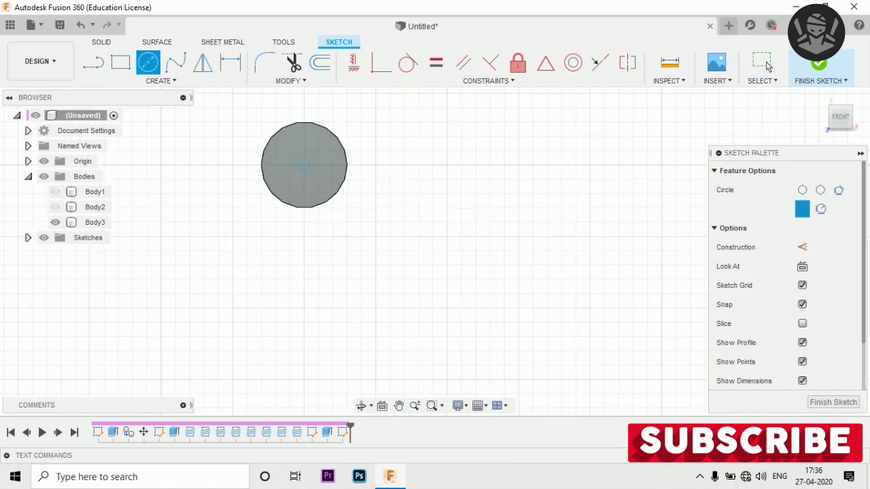
pyautogui.click(304, 164)
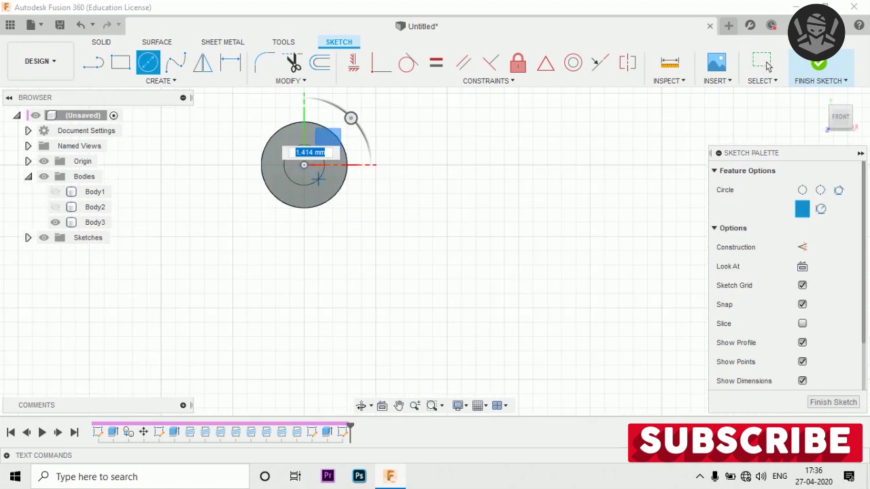
pyautogui.press('Return')
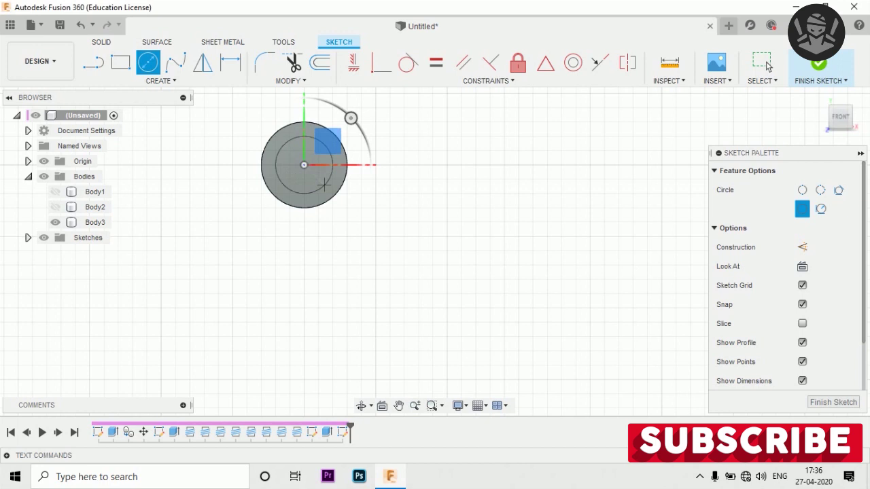
pyautogui.scroll(-1, 461, 179)
pyautogui.click(834, 402)
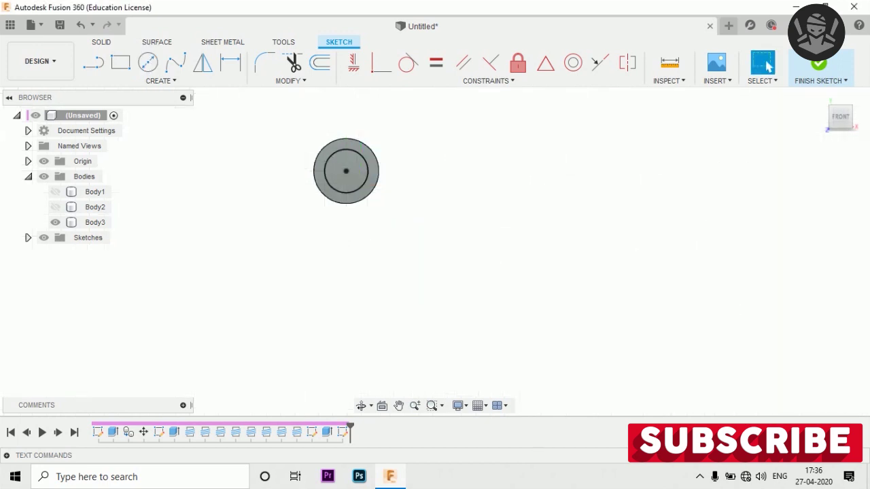
pyautogui.moveTo(435, 272)
pyautogui.keyDown('shift'); pyautogui.mouseDown(button='middle')
pyautogui.moveTo(476, 265)
pyautogui.moveTo(449, 299)
pyautogui.mouseUp(button='middle'); pyautogui.keyUp('shift')
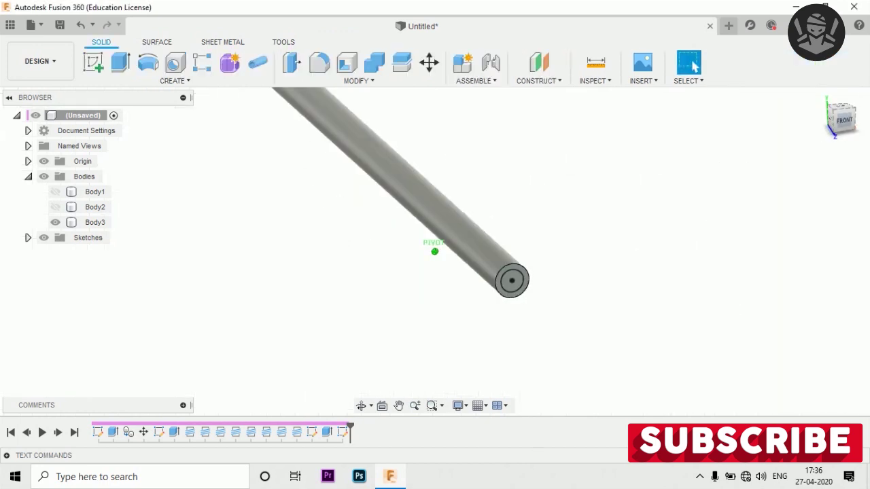
# Step: Show Body2 again and extrude the small end circle 7 mm, joined to the rod
pyautogui.click(96, 207)
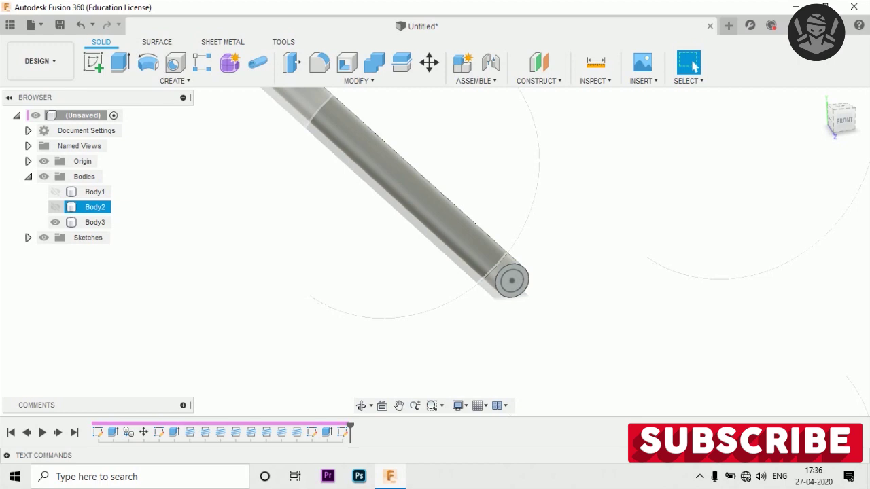
pyautogui.click(55, 207)
pyautogui.scroll(-2, 416, 306)
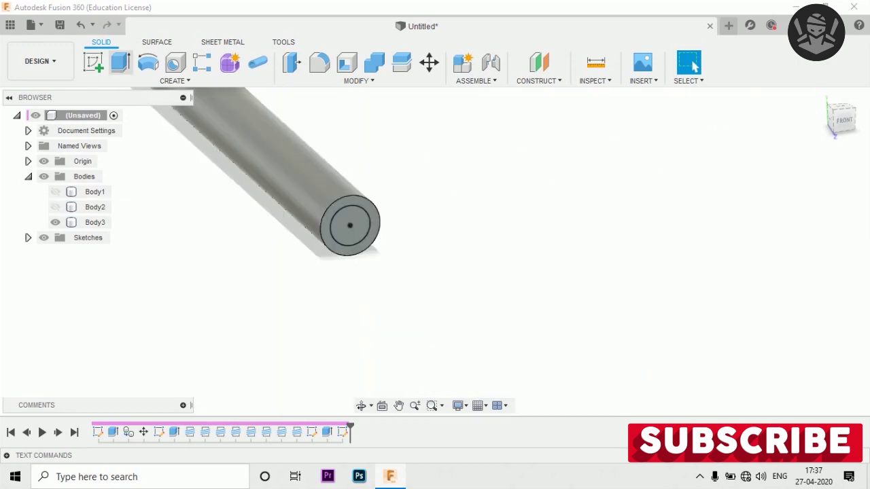
pyautogui.press('e')
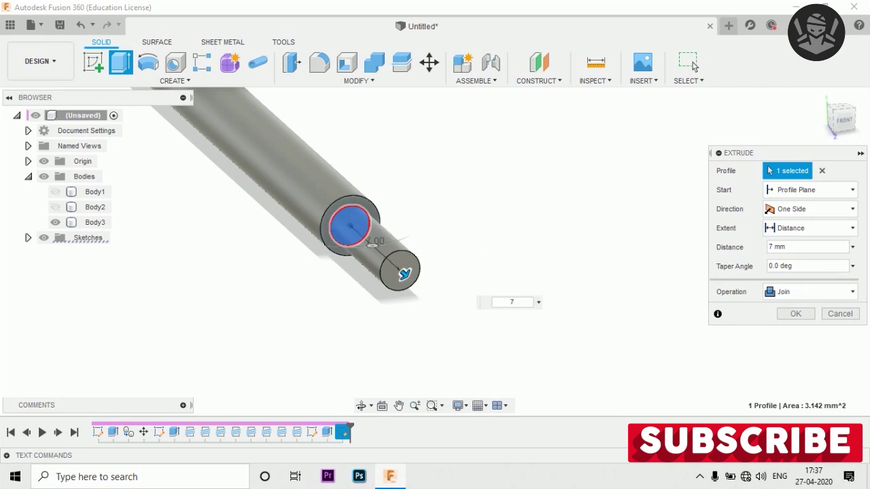
pyautogui.press('Return')
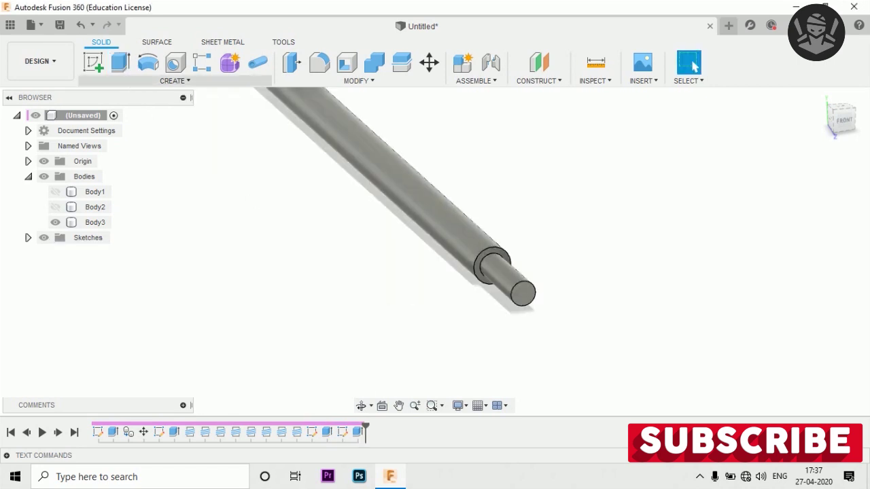
# Step: Turn on Sketch3 at the rod's opposite end and select its two circle profiles
pyautogui.press('F6')
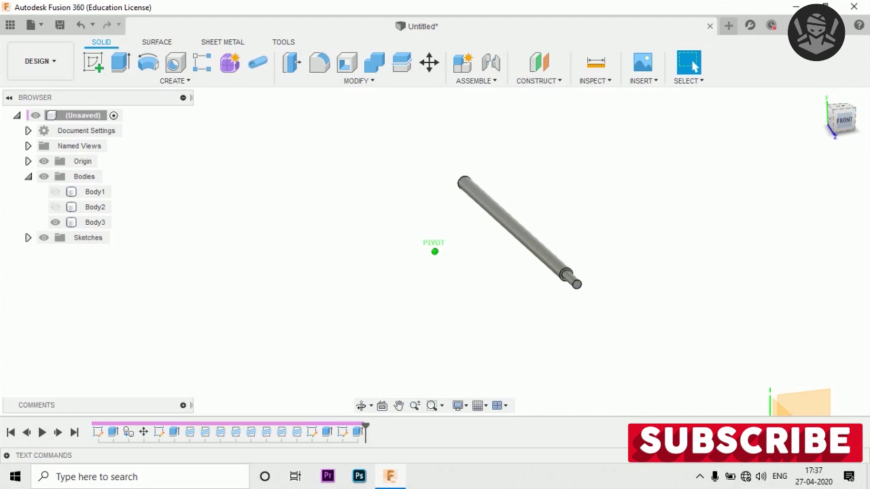
pyautogui.keyDown('shift'); pyautogui.moveTo(516, 231); pyautogui.dragTo(408, 244, button='middle'); pyautogui.keyUp('shift')
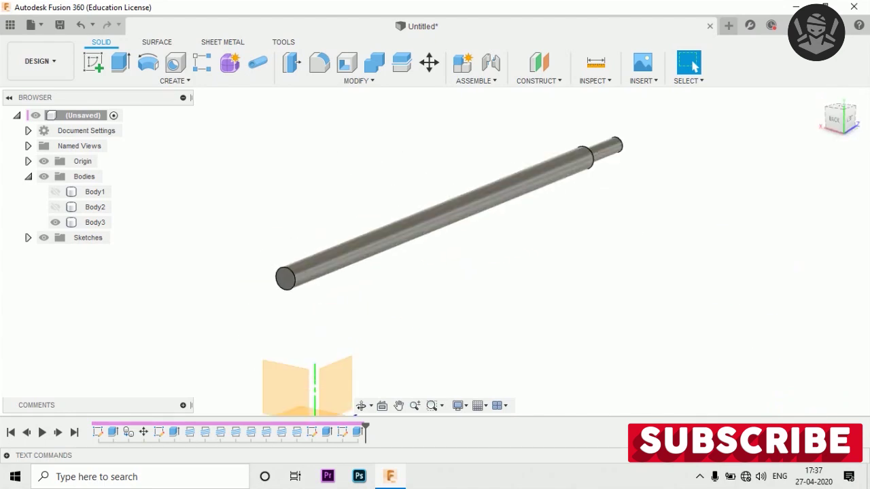
pyautogui.scroll(3, 282, 282)
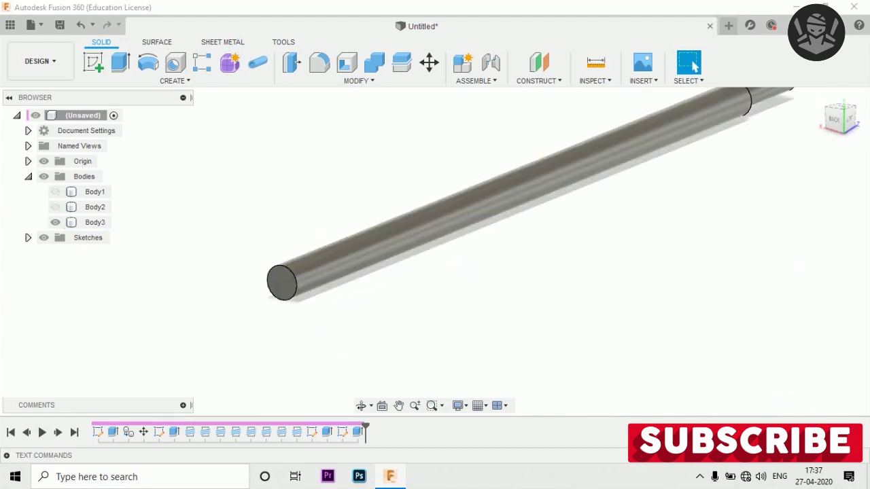
pyautogui.click(28, 237)
pyautogui.click(55, 284)
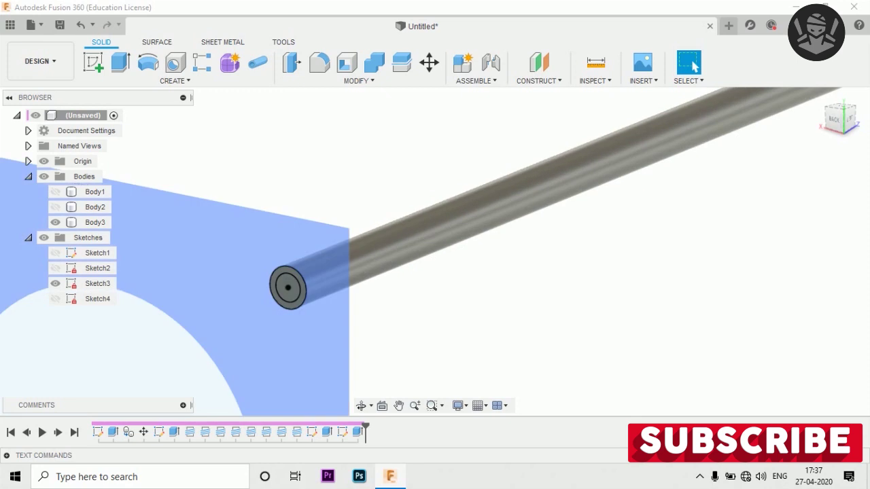
pyautogui.scroll(2, 401, 319)
pyautogui.click(97, 283)
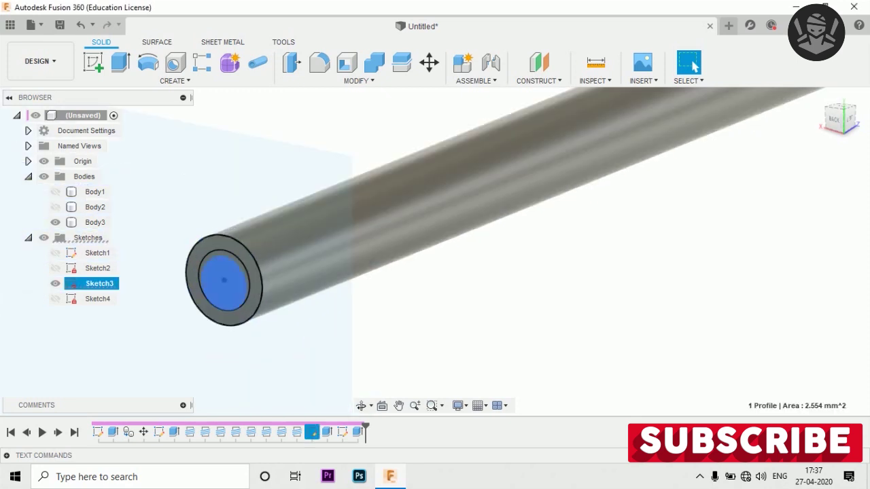
pyautogui.scroll(2, 250, 253)
pyautogui.scroll(1, 250, 254)
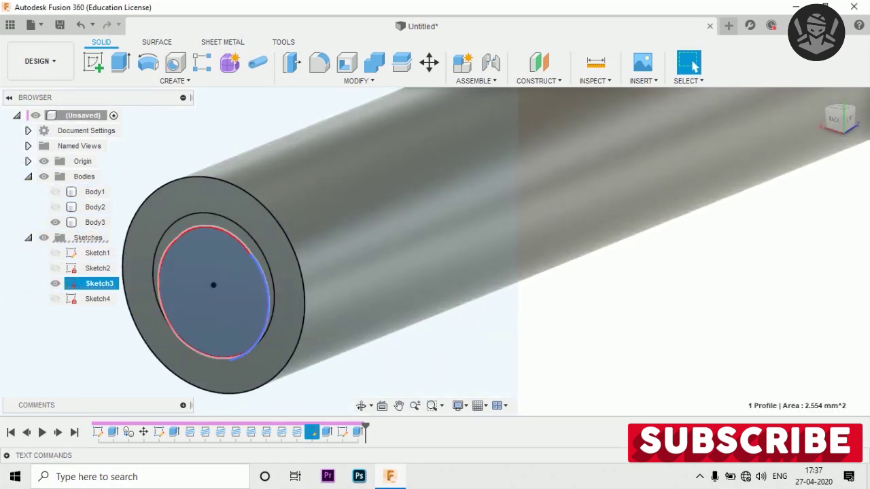
pyautogui.scroll(1, 253, 259)
pyautogui.scroll(1, 254, 259)
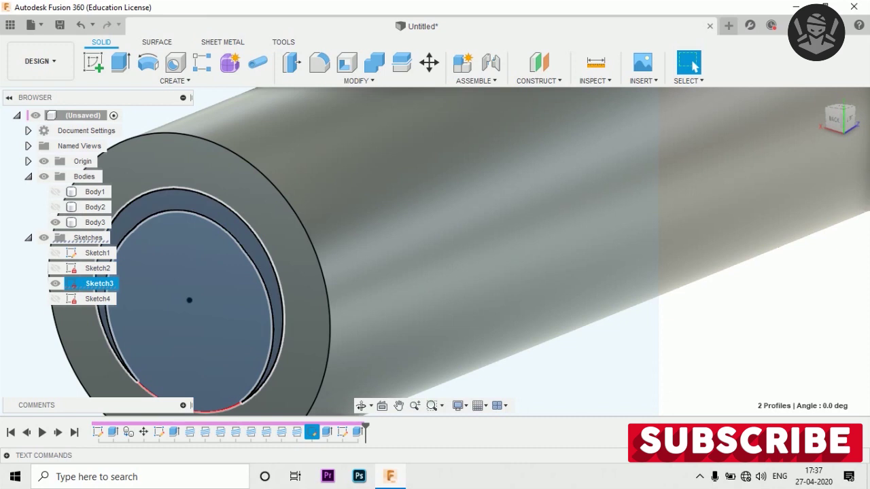
pyautogui.scroll(1, 253, 259)
pyautogui.scroll(-1, 435, 252)
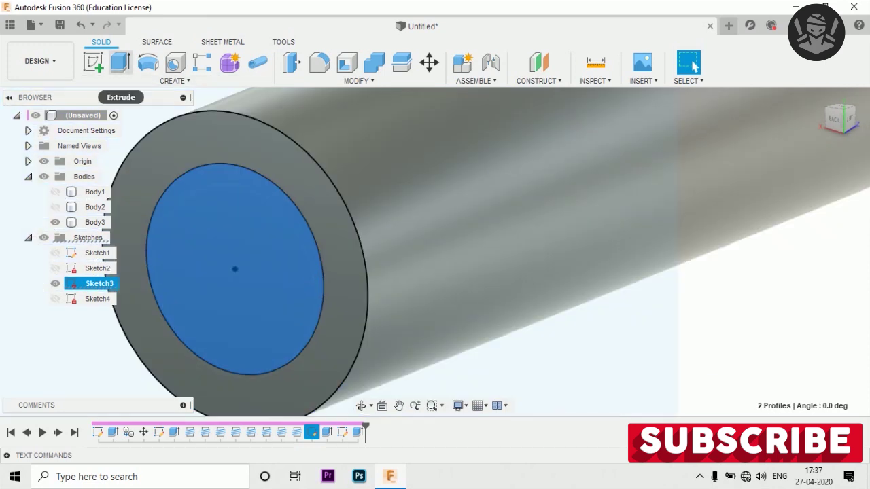
# Step: Extrude the two Sketch3 profiles -1.7 mm, joined to the rod
pyautogui.press('e')
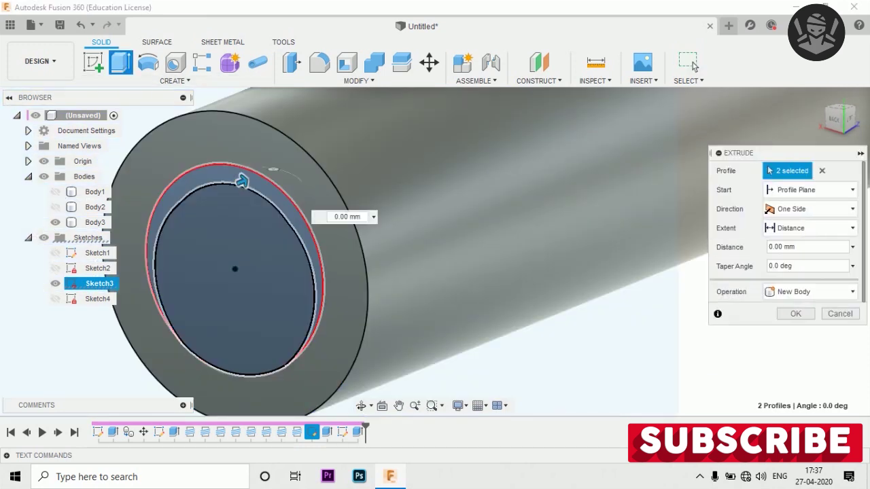
pyautogui.moveTo(242, 181); pyautogui.dragTo(128, 229)
pyautogui.write('-1')
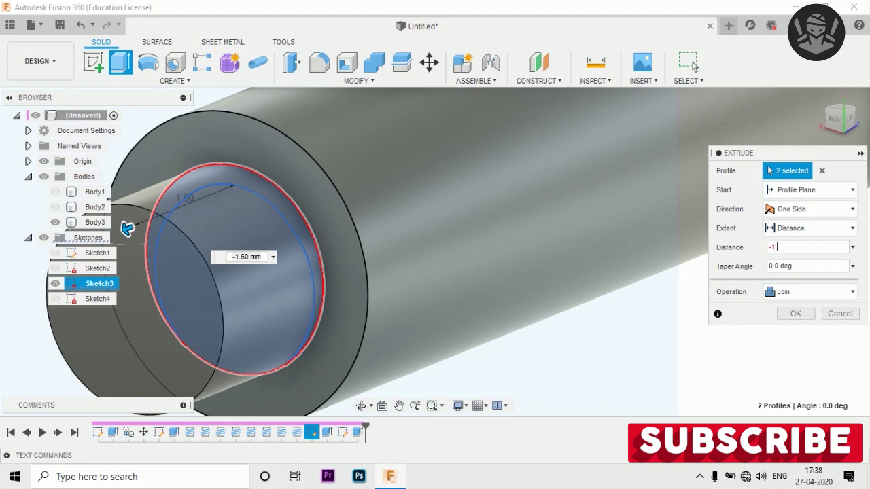
pyautogui.write('.7')
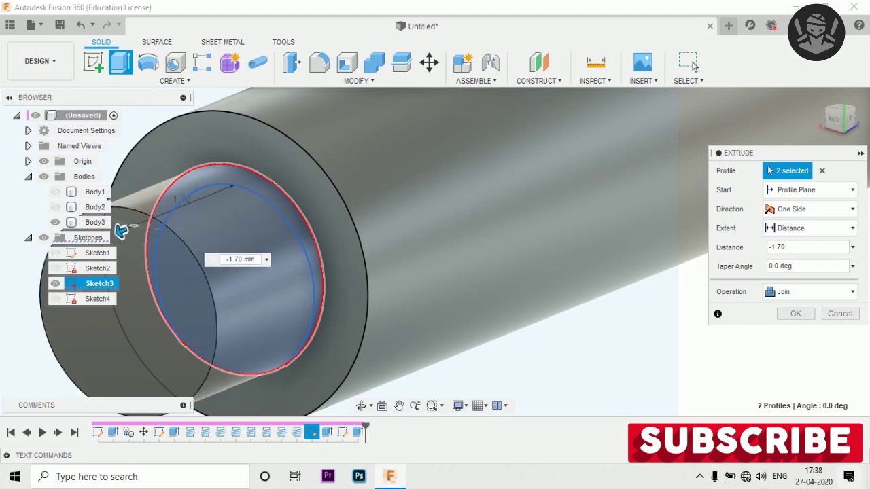
pyautogui.press('Return')
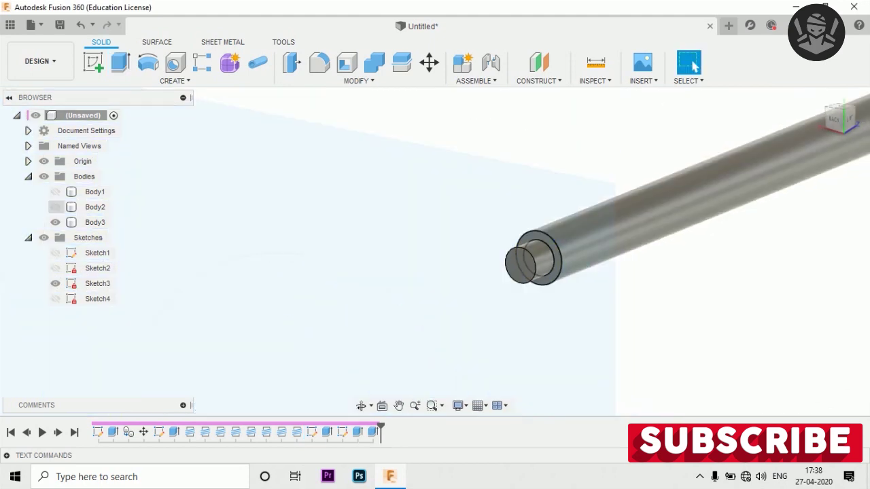
# Step: Show Body1 again and orbit to view both plates with the rod passing through
pyautogui.click(55, 192)
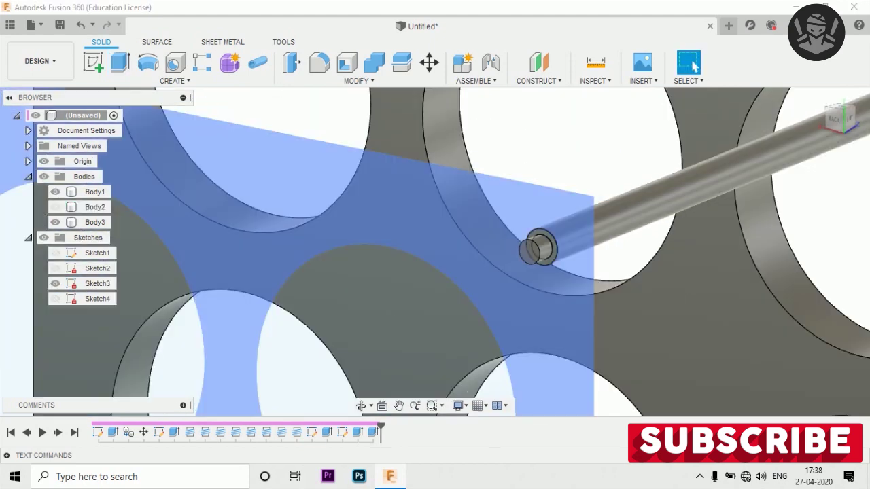
pyautogui.scroll(-5, 95, 207)
pyautogui.click(95, 206)
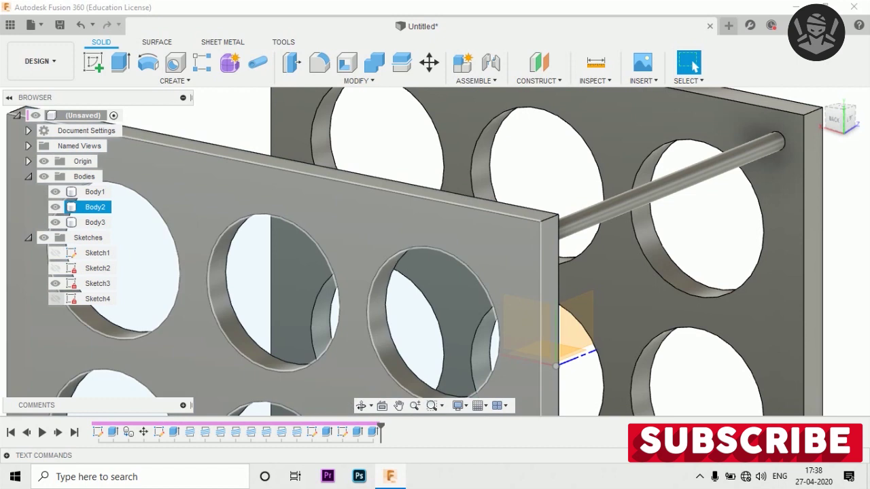
pyautogui.click(819, 97)
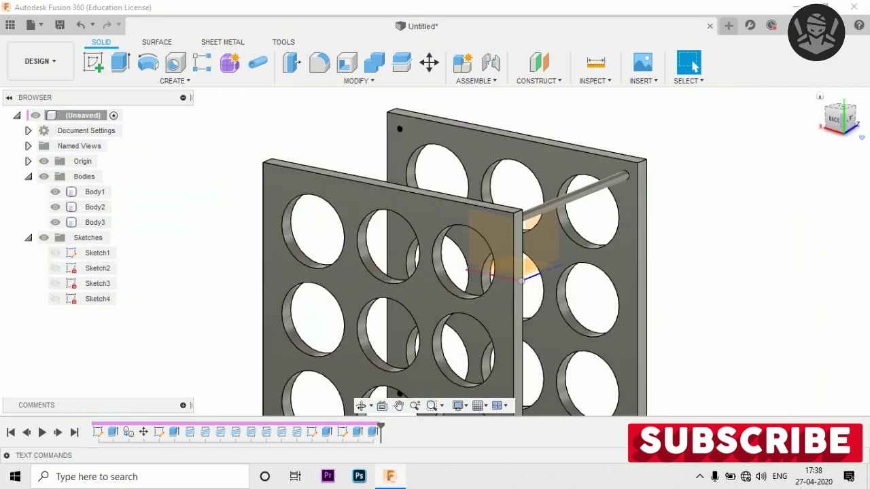
pyautogui.keyDown('shift'); pyautogui.moveTo(435, 272); pyautogui.dragTo(517, 272, button='middle'); pyautogui.keyUp('shift')
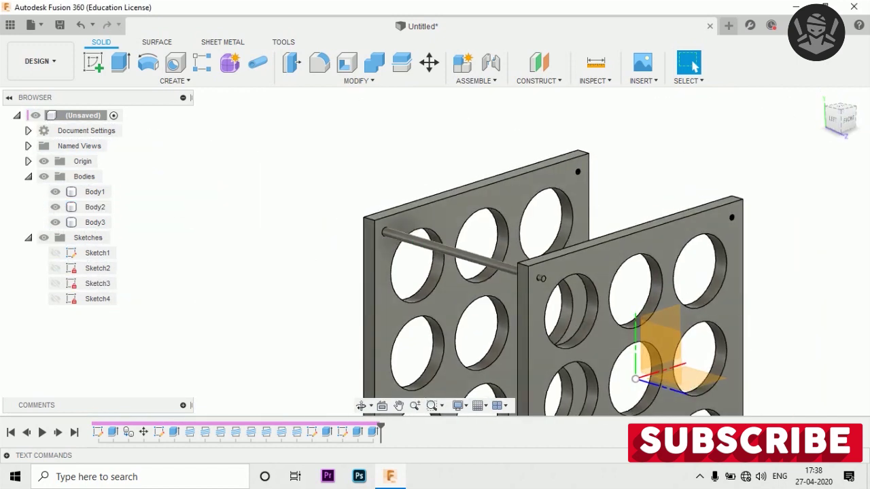
pyautogui.click(95, 191)
pyautogui.scroll(10, 542, 278)
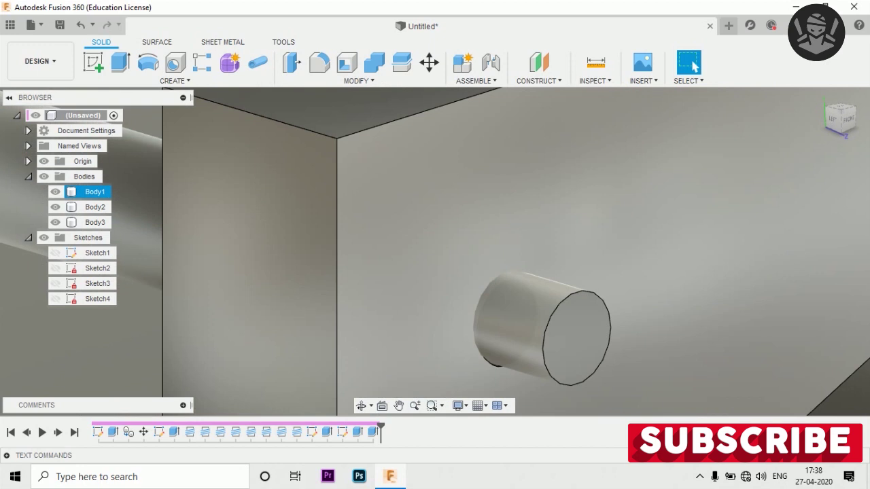
pyautogui.scroll(-5, 537, 263)
pyautogui.click(96, 207)
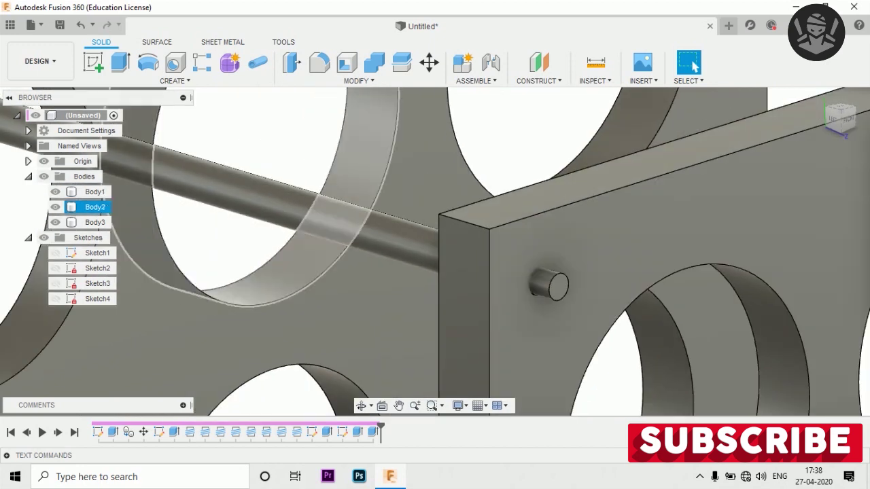
pyautogui.press('Escape')
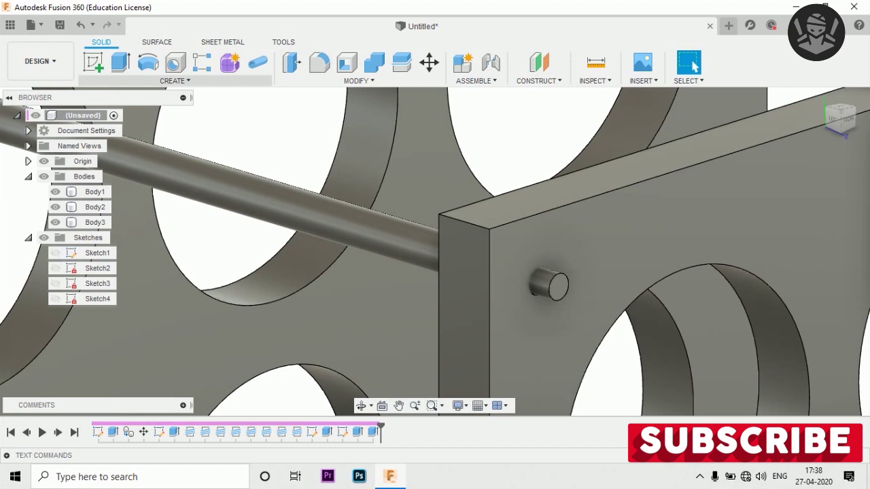
# Step: Add a first thread feature to the peg's cylindrical face
pyautogui.click(175, 80)
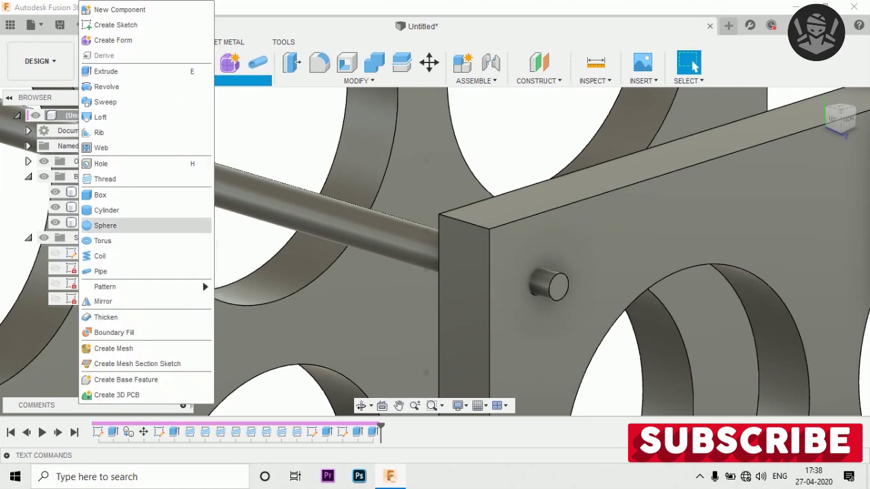
pyautogui.press('Escape')
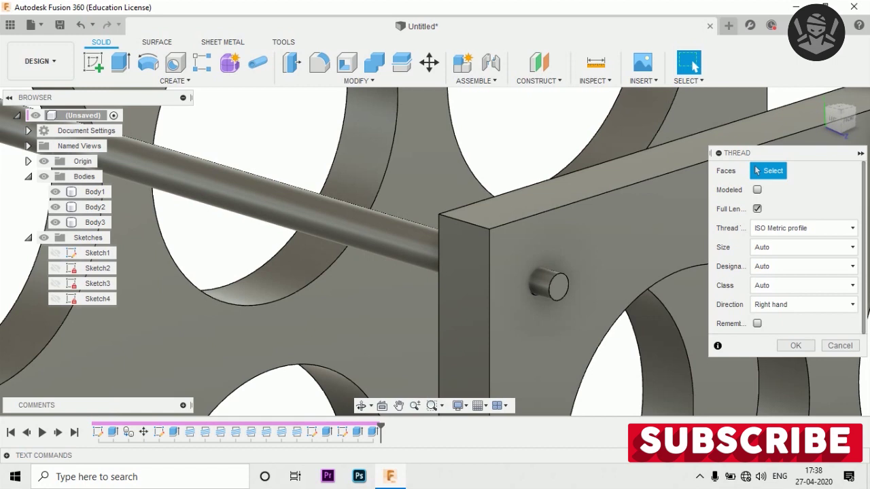
pyautogui.click(524, 275)
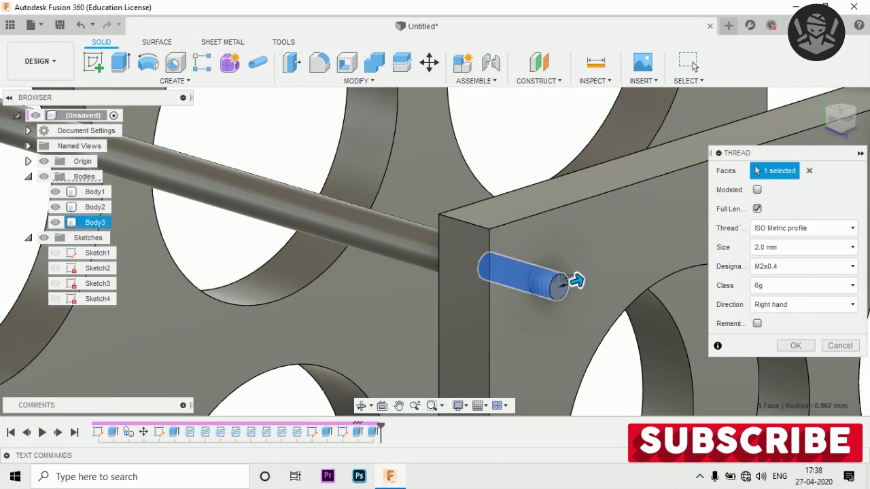
pyautogui.scroll(2, 577, 281)
pyautogui.scroll(5, 550, 280)
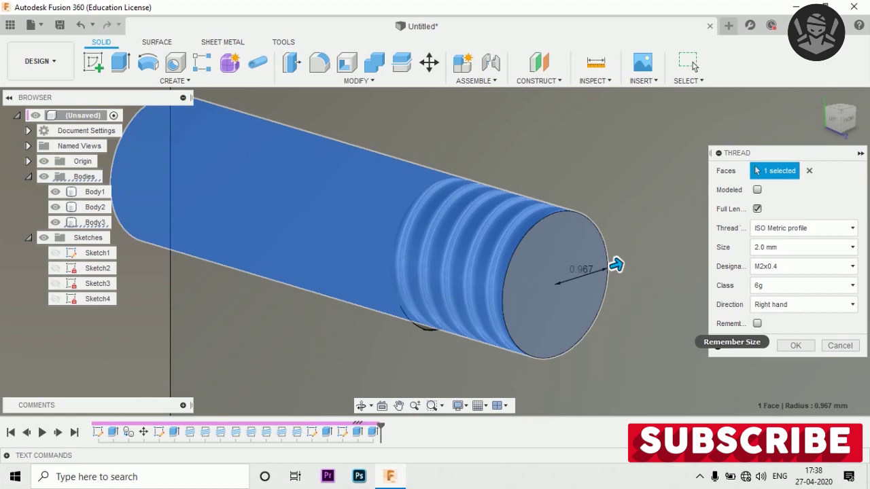
pyautogui.press('Return')
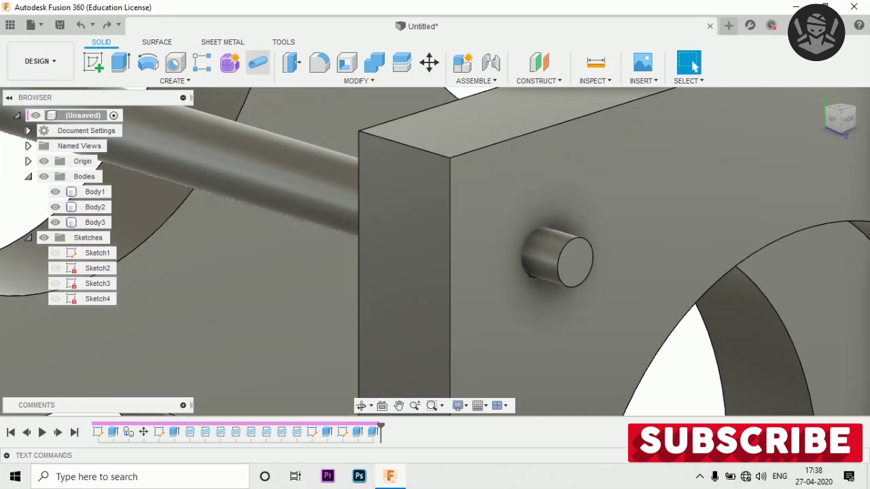
# Step: Redo the peg's thread as a modelled M2x0.4 6g thread
pyautogui.click(175, 80)
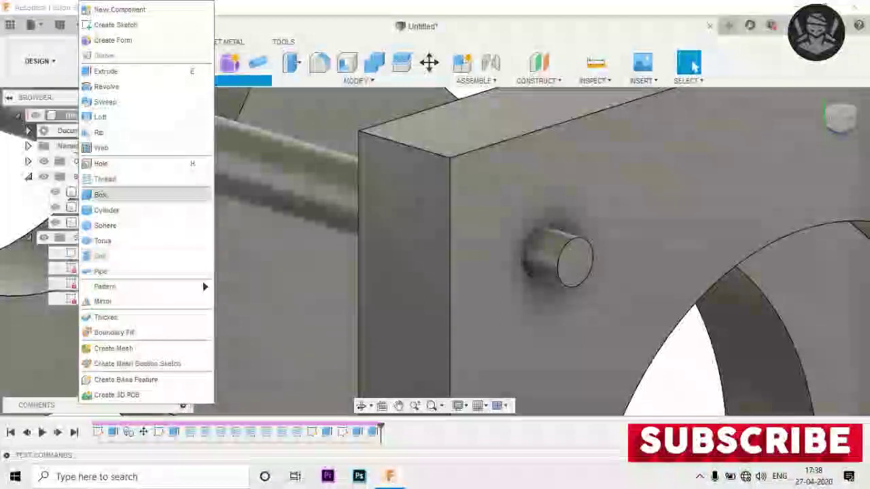
pyautogui.press('Escape')
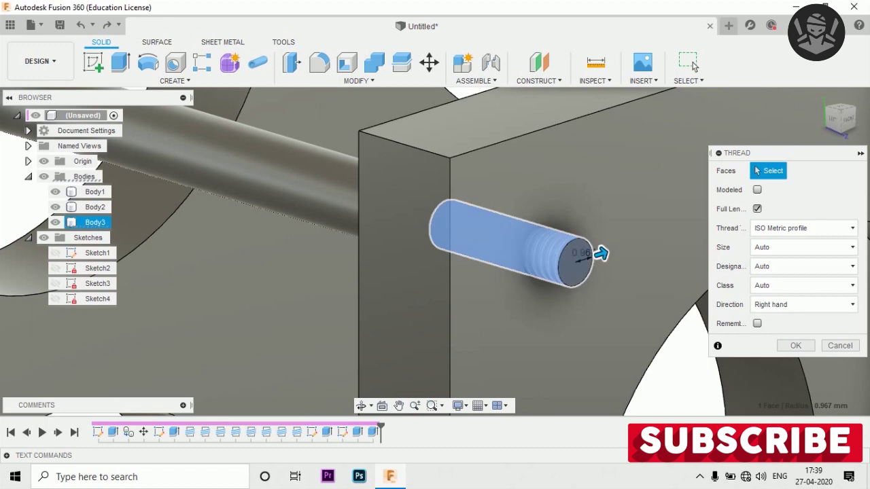
pyautogui.click(598, 251)
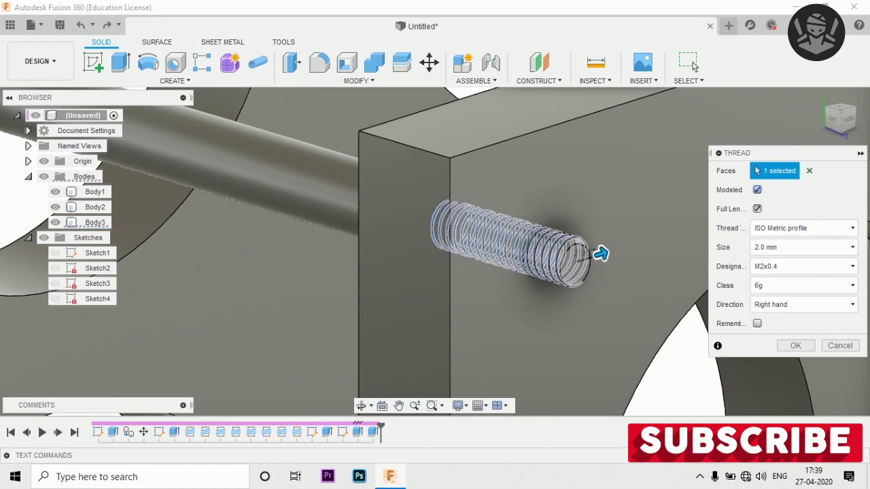
pyautogui.scroll(2, 554, 238)
pyautogui.scroll(2, 554, 238)
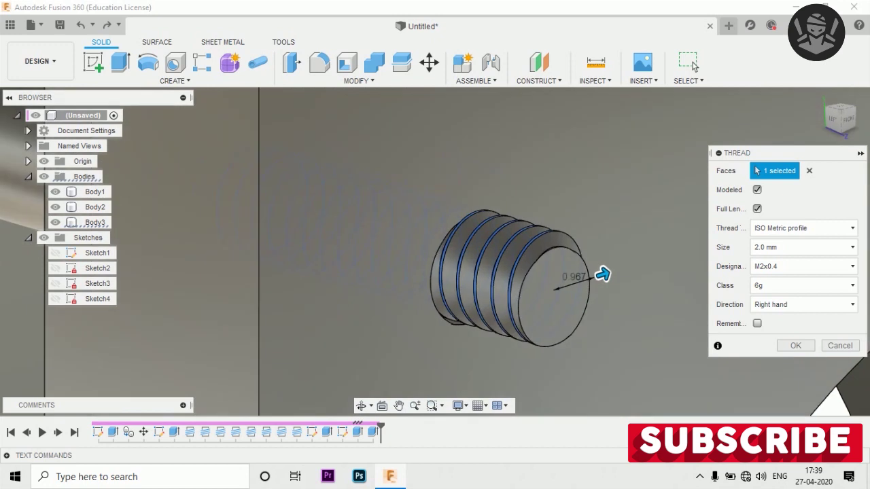
pyautogui.scroll(2, 555, 238)
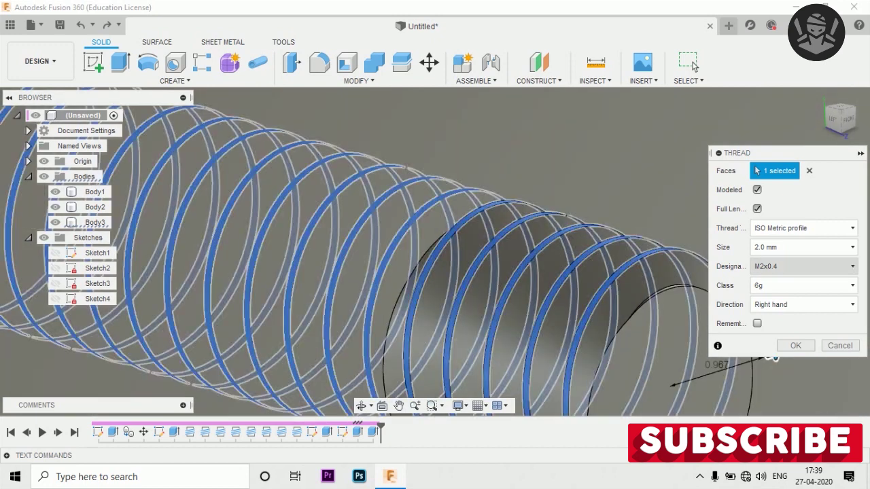
pyautogui.press('Return')
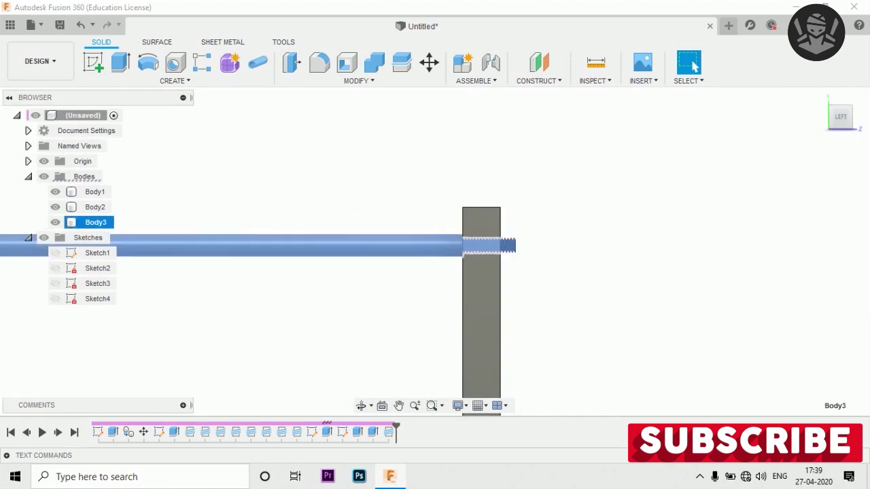
# Step: Make the rod partly transparent and set the Body1 plate to 50% opacity
pyautogui.rightClick(107, 222)
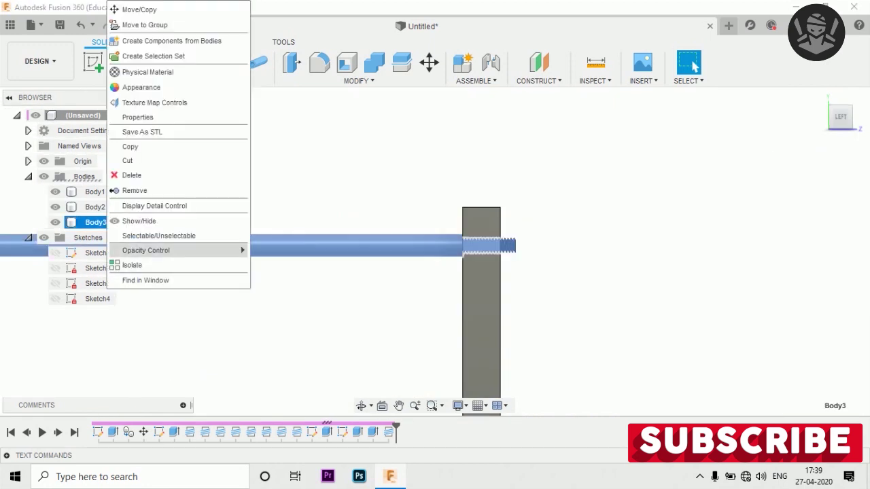
pyautogui.click(269, 336)
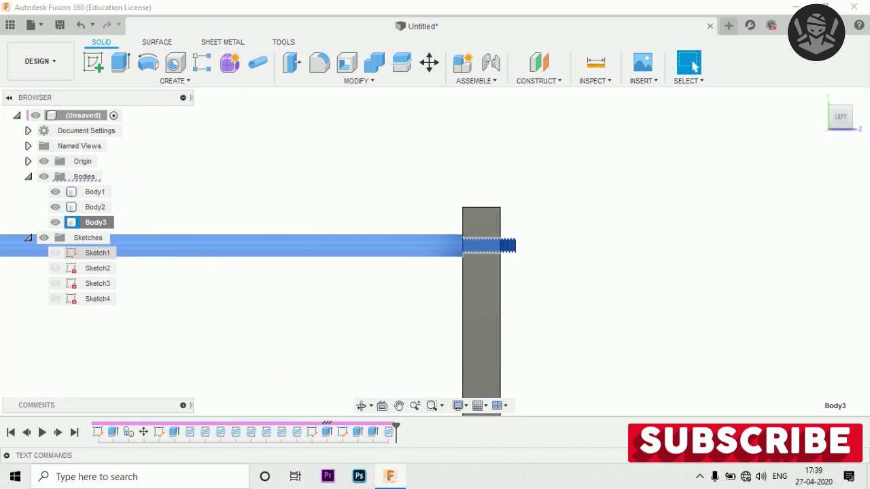
pyautogui.click(95, 206)
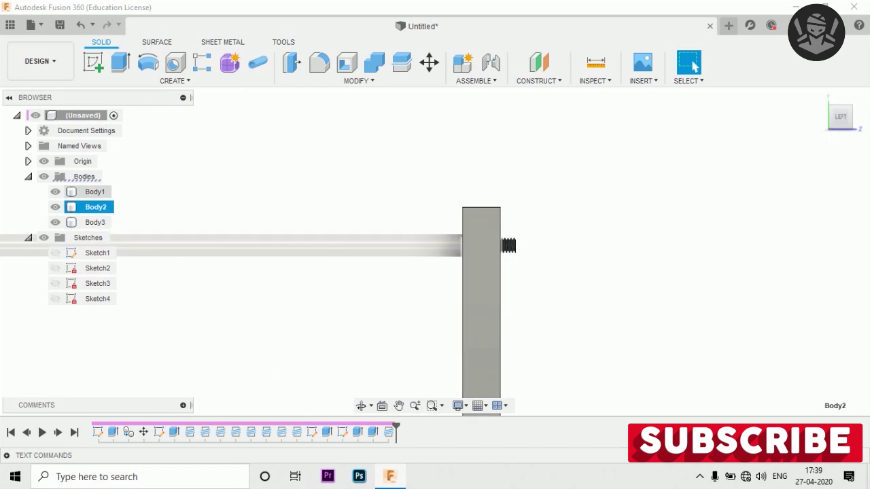
pyautogui.rightClick(101, 193)
pyautogui.moveTo(170, 443)
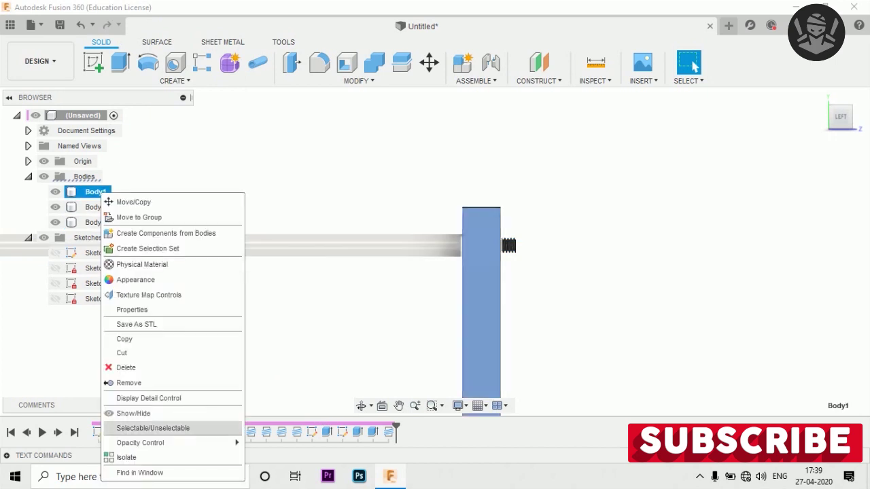
pyautogui.click(265, 411)
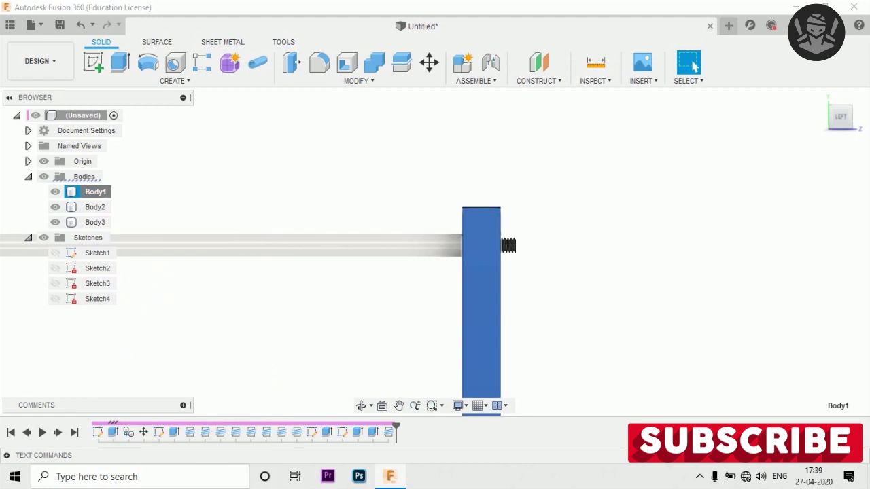
pyautogui.scroll(3, 466, 245)
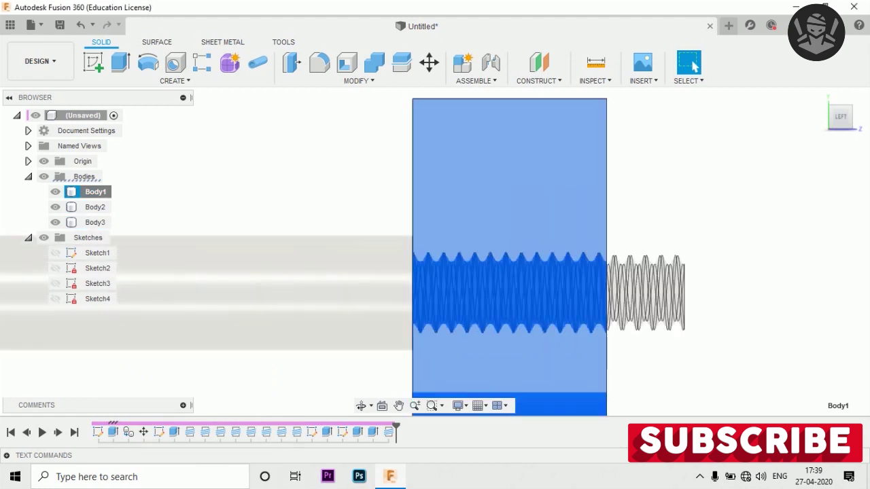
pyautogui.press('Escape')
# Step: Zoom and orbit to inspect the rod's thread where it passes through the plate
pyautogui.scroll(3, 600, 240)
pyautogui.scroll(3, 556, 297)
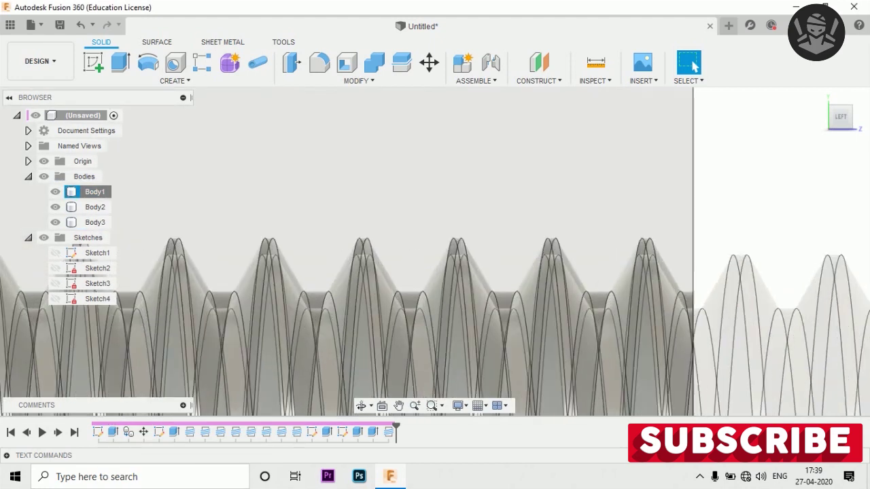
pyautogui.scroll(3, 556, 297)
pyautogui.scroll(-3, 476, 306)
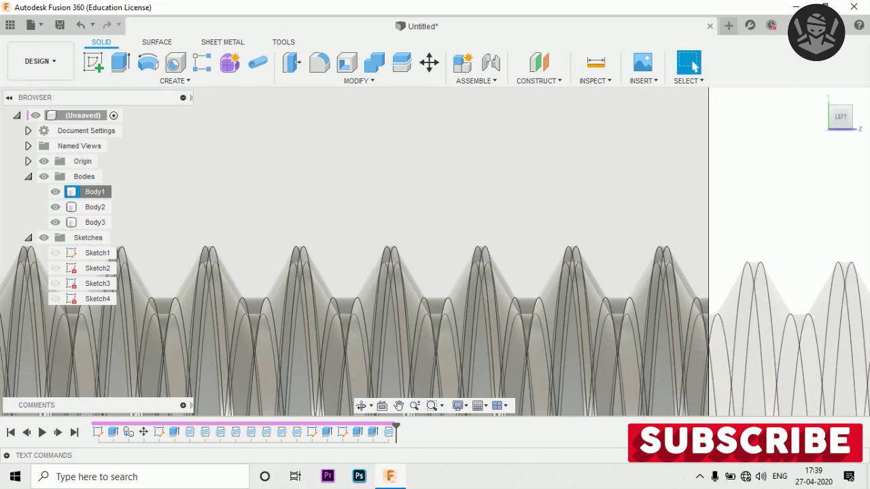
pyautogui.scroll(-2, 476, 306)
pyautogui.scroll(-3, 495, 301)
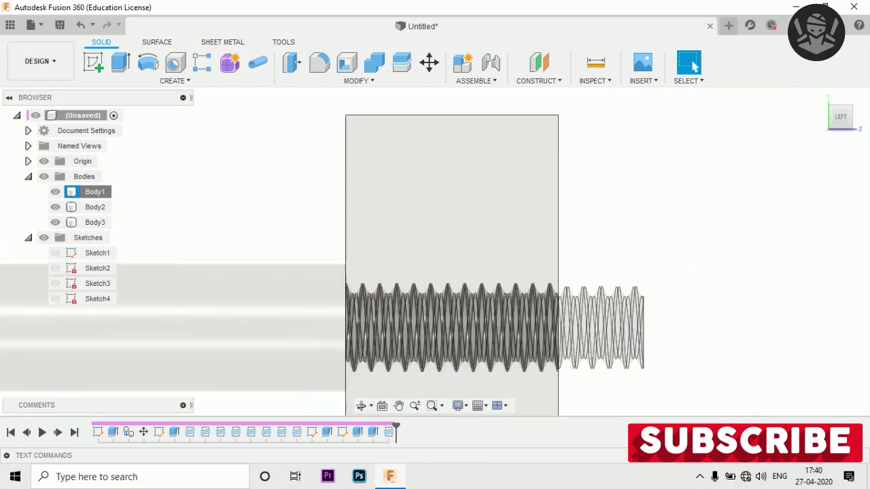
pyautogui.scroll(3, 479, 327)
pyautogui.scroll(3, 480, 326)
pyautogui.scroll(1, 479, 327)
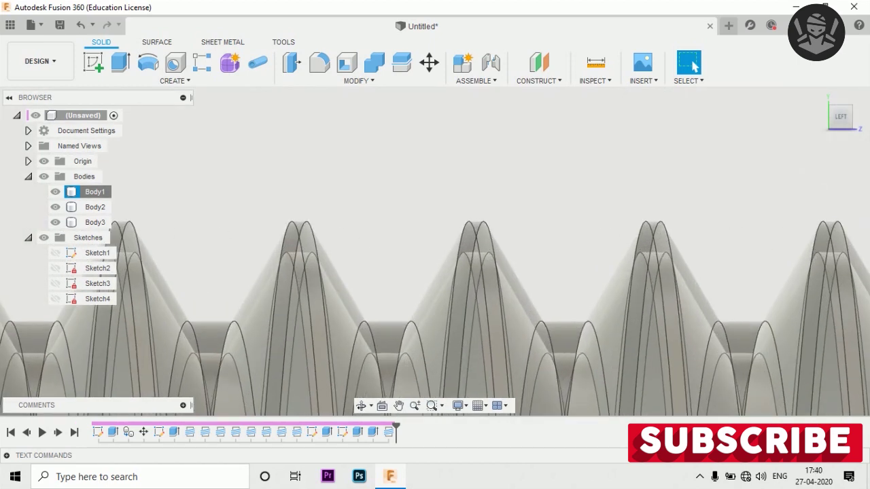
pyautogui.scroll(2, 480, 326)
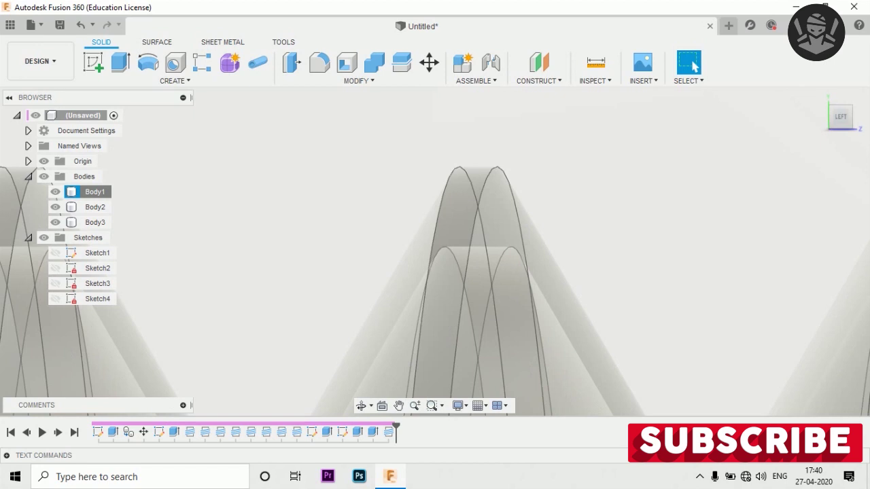
pyautogui.scroll(-2, 476, 272)
pyautogui.scroll(-2, 476, 272)
pyautogui.scroll(-2, 476, 272)
pyautogui.scroll(-2, 476, 272)
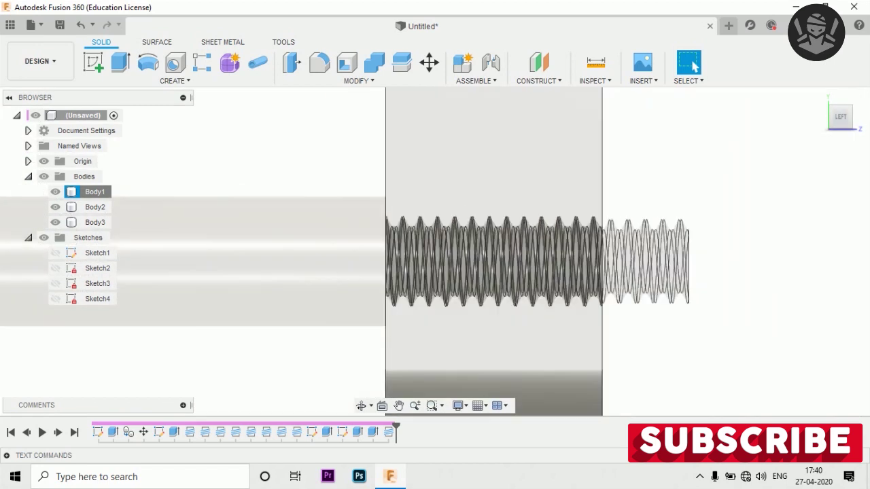
pyautogui.moveTo(434, 252)
pyautogui.keyDown('shift'); pyautogui.mouseDown(button='middle')
pyautogui.moveTo(476, 252)
pyautogui.moveTo(449, 245)
pyautogui.moveTo(476, 235)
pyautogui.mouseUp(button='middle'); pyautogui.keyUp('shift')
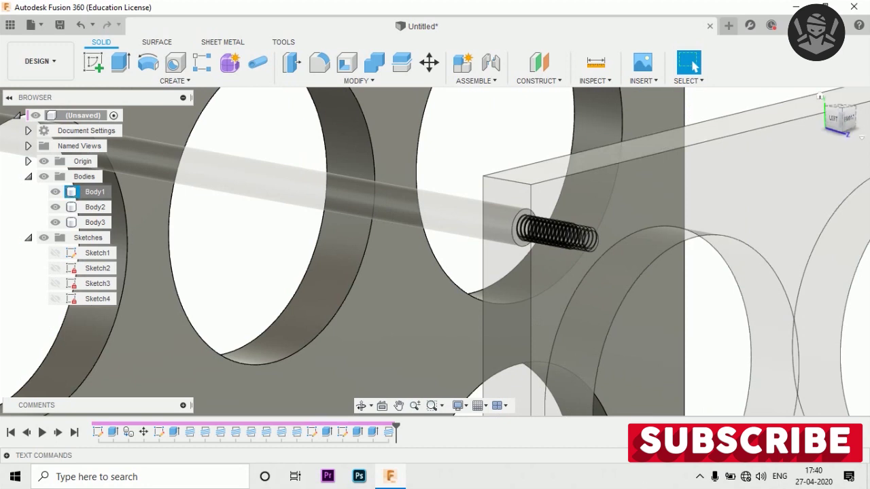
pyautogui.scroll(2, 558, 235)
pyautogui.scroll(1, 558, 235)
pyautogui.scroll(1, 557, 234)
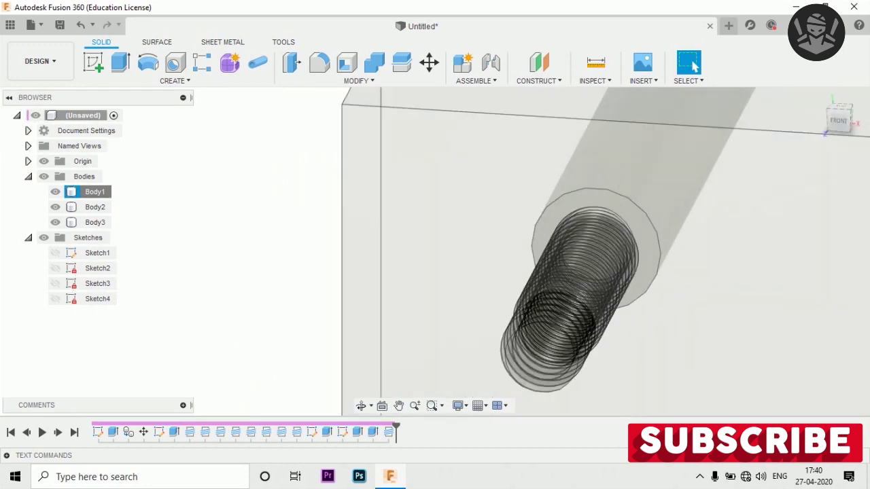
pyautogui.scroll(2, 557, 235)
pyautogui.scroll(1, 558, 234)
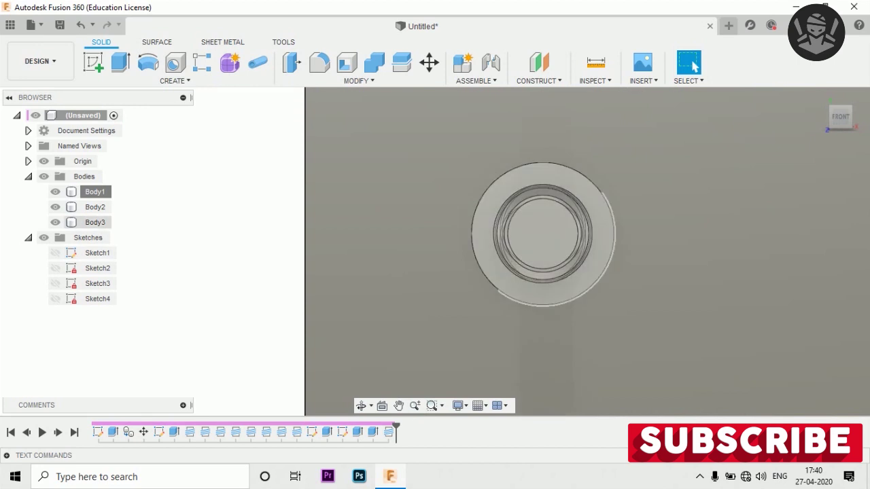
# Step: Return the rod and the Body2 plate to full opacity
pyautogui.rightClick(85, 222)
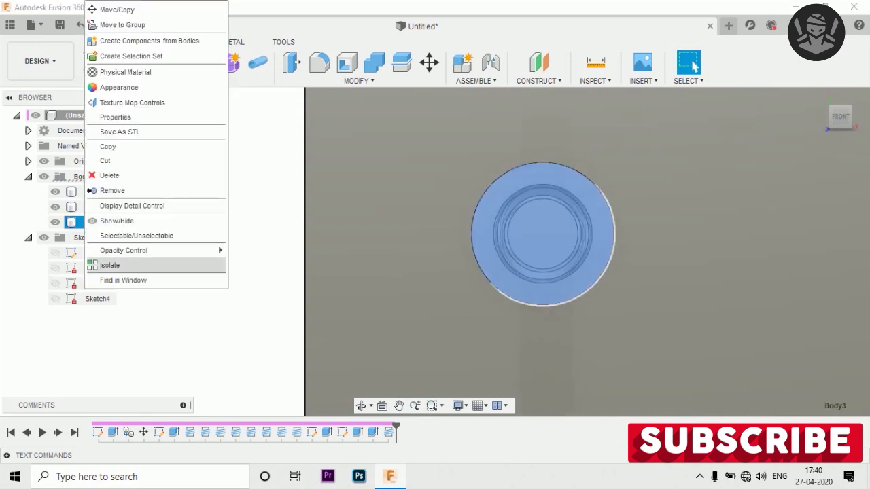
pyautogui.moveTo(124, 250)
pyautogui.click(248, 391)
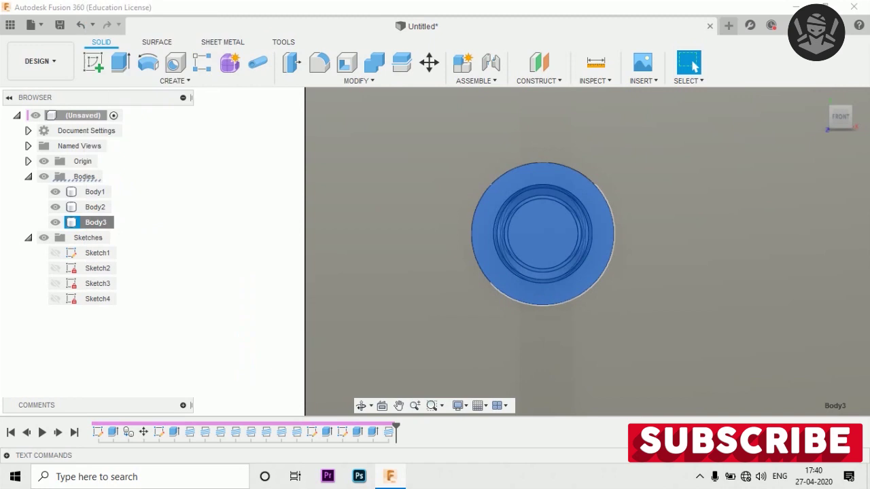
pyautogui.rightClick(89, 206)
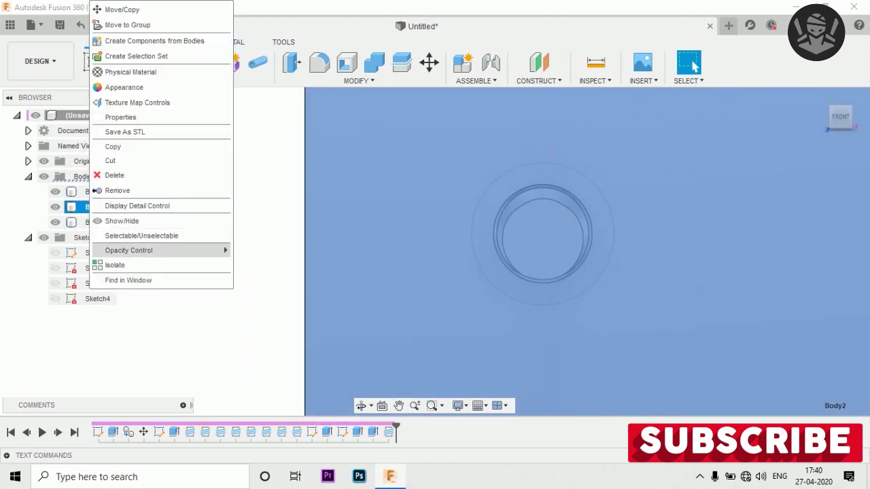
pyautogui.click(253, 391)
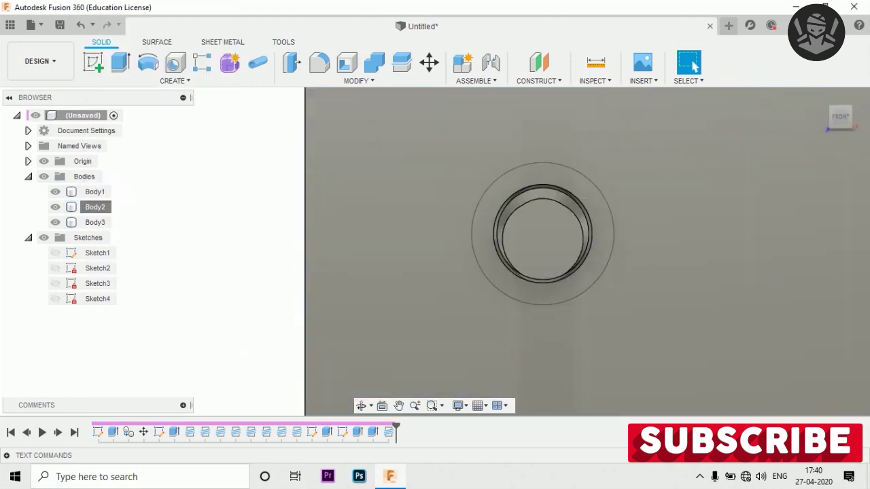
pyautogui.scroll(5, 389, 233)
pyautogui.scroll(3, 378, 232)
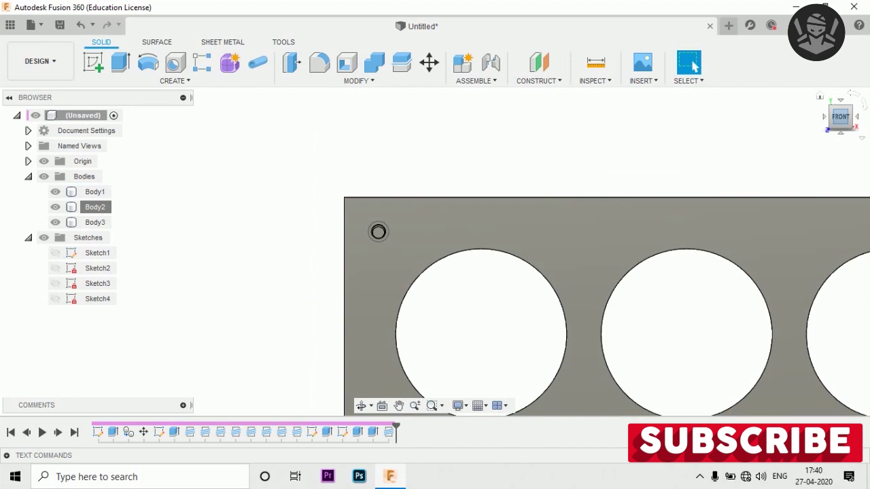
pyautogui.keyDown('shift'); pyautogui.moveTo(379, 232); pyautogui.dragTo(476, 244, button='middle'); pyautogui.keyUp('shift')
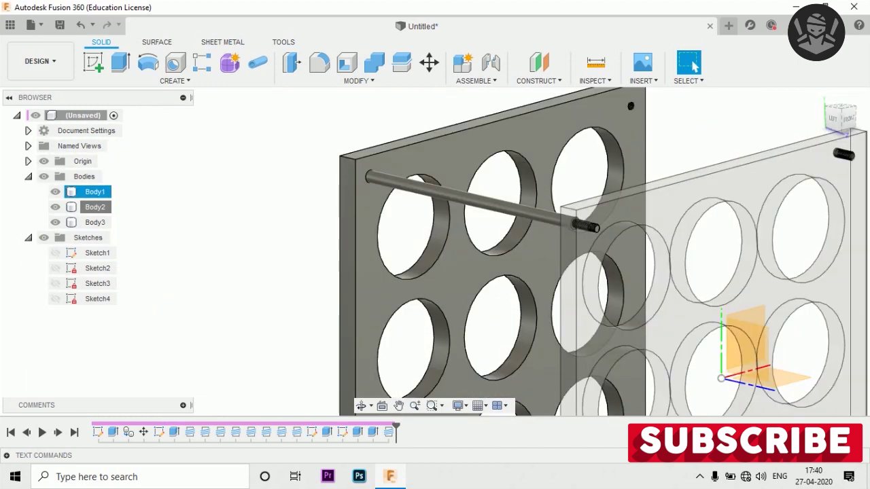
# Step: Restore Body1 to full opacity and hide the Body2 plate
pyautogui.click(95, 206)
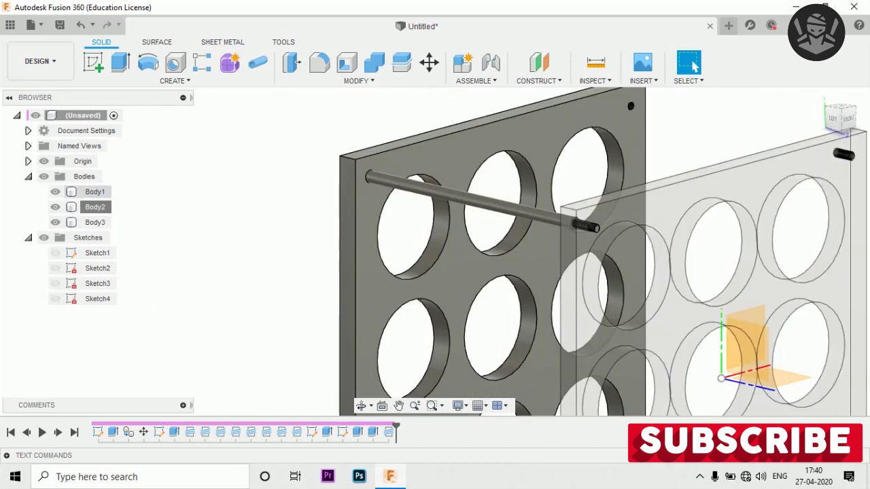
pyautogui.rightClick(95, 206)
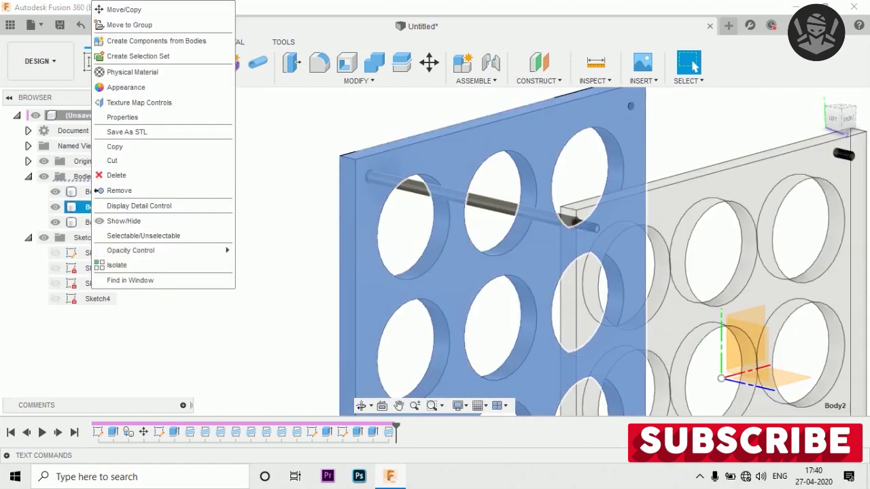
pyautogui.click(253, 391)
pyautogui.rightClick(88, 191)
pyautogui.moveTo(115, 445)
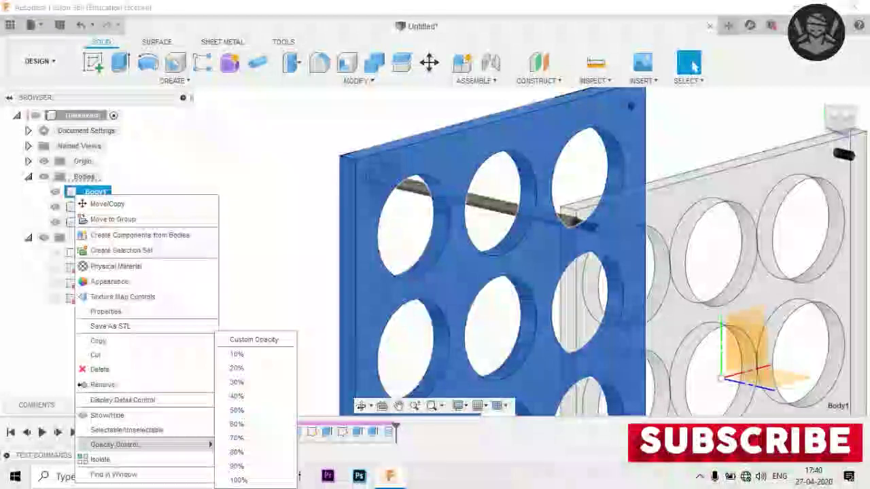
pyautogui.click(238, 480)
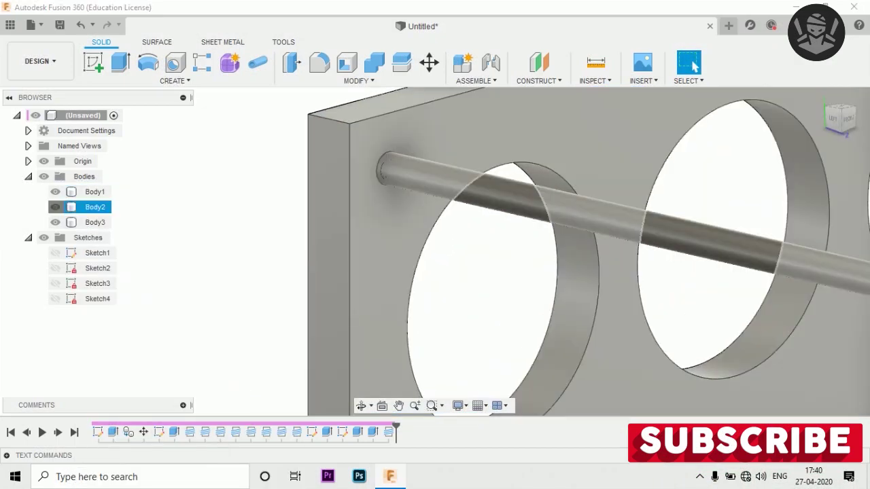
pyautogui.click(55, 207)
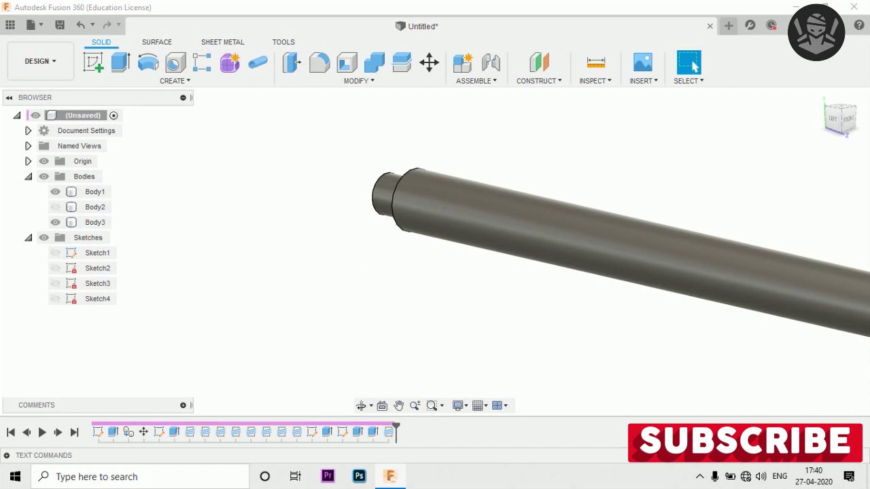
pyautogui.click(175, 80)
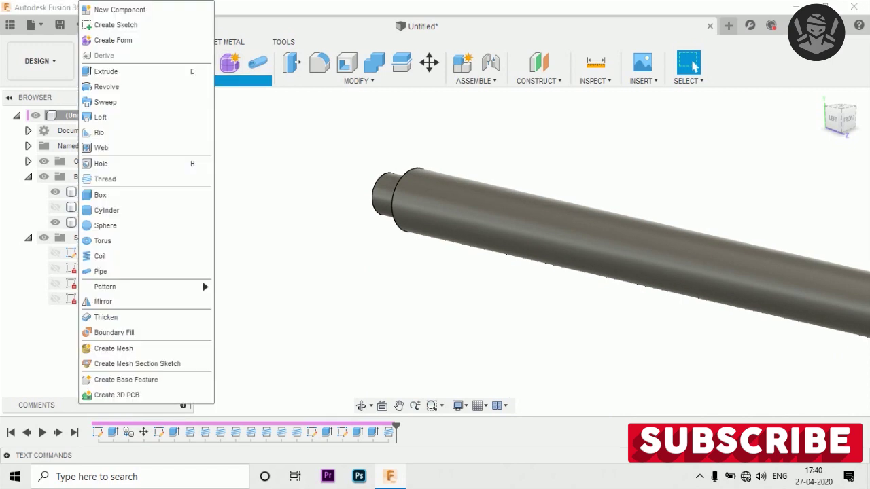
# Step: Add a modeled M2x0.4 thread to the rod's narrow end face
pyautogui.press('Escape')
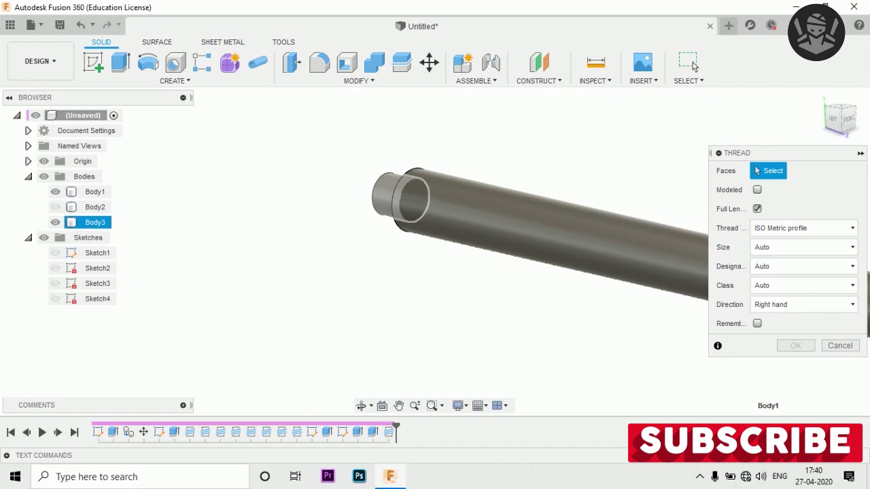
pyautogui.click(386, 196)
pyautogui.click(757, 189)
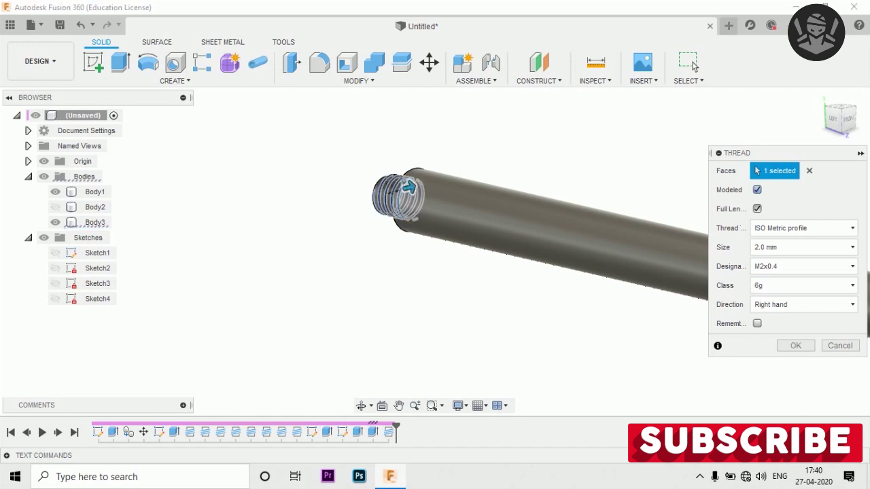
pyautogui.press('Return')
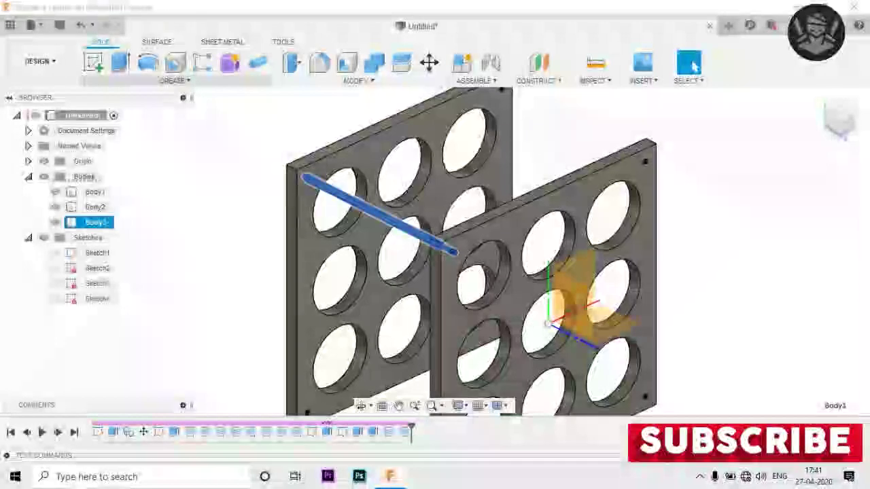
# Step: Circular-pattern the threaded rod 4 times around the axis through the plates
pyautogui.click(175, 80)
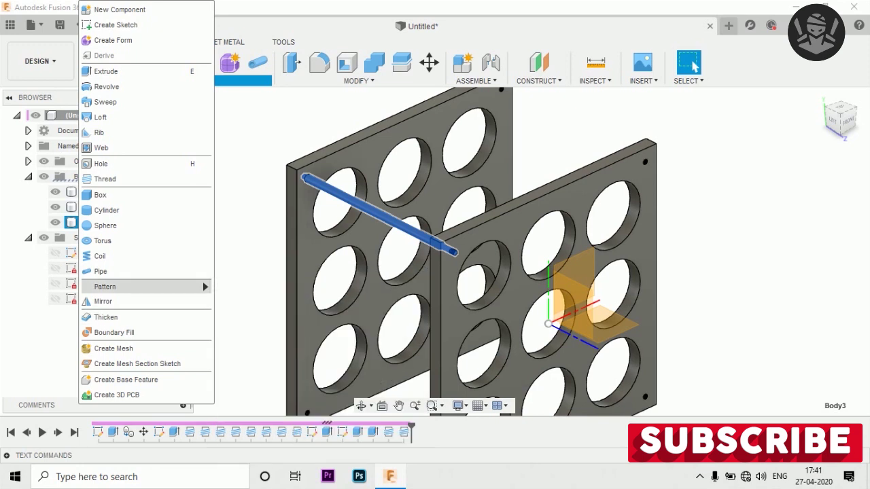
pyautogui.click(247, 301)
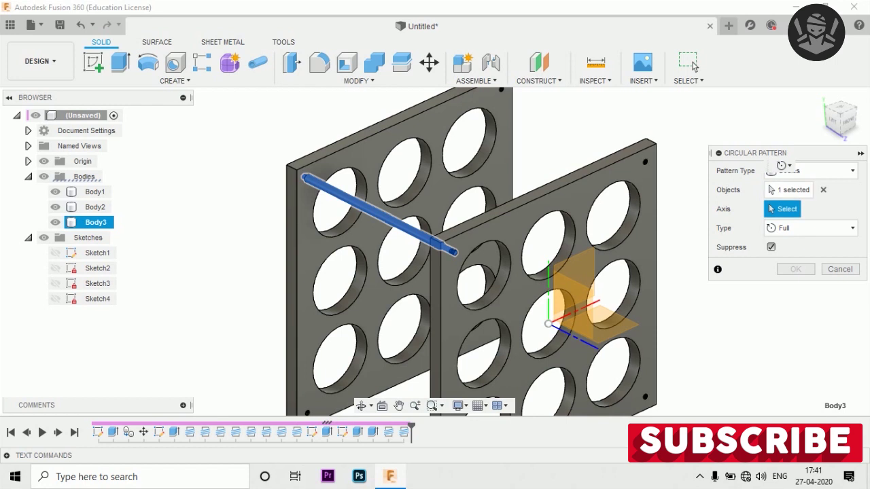
pyautogui.click(617, 180)
pyautogui.write('4')
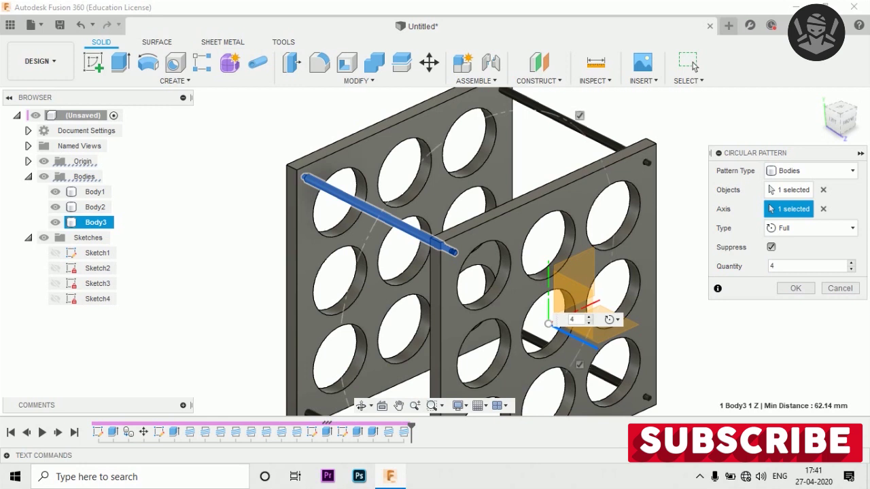
pyautogui.press('Return')
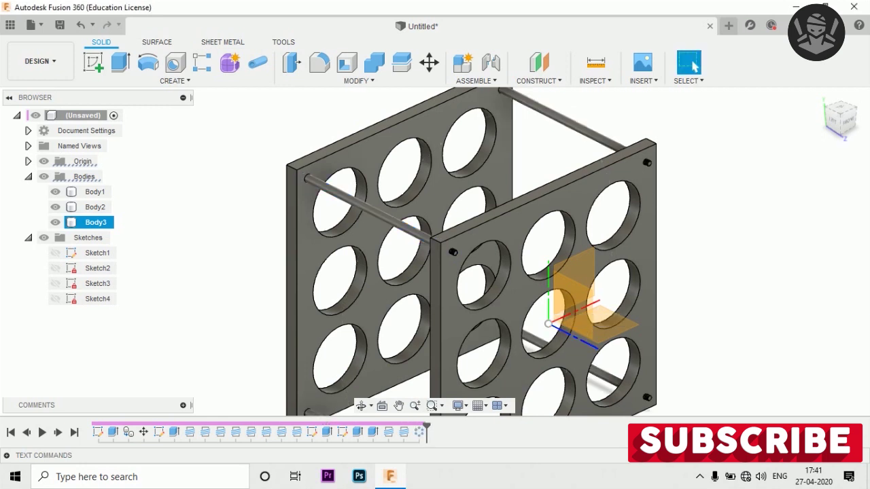
# Step: Chamfer the back plate's four outer edges with a 1 mm distance
pyautogui.press('F6')
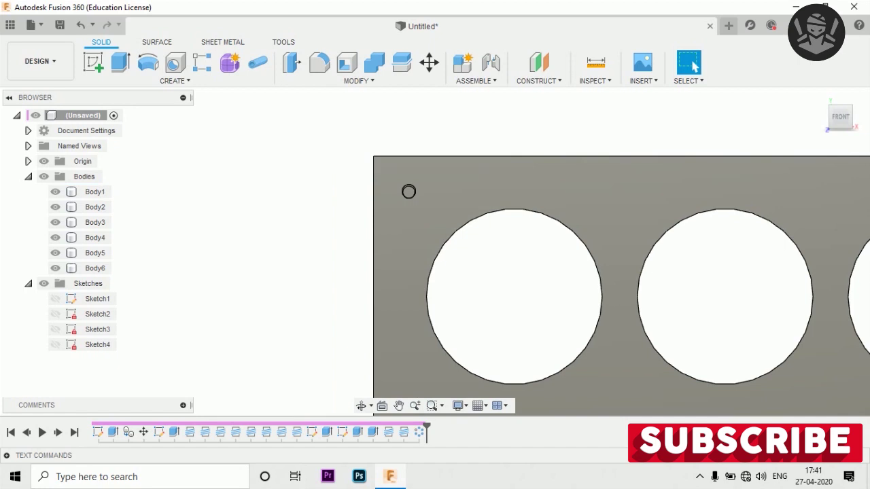
pyautogui.click(359, 80)
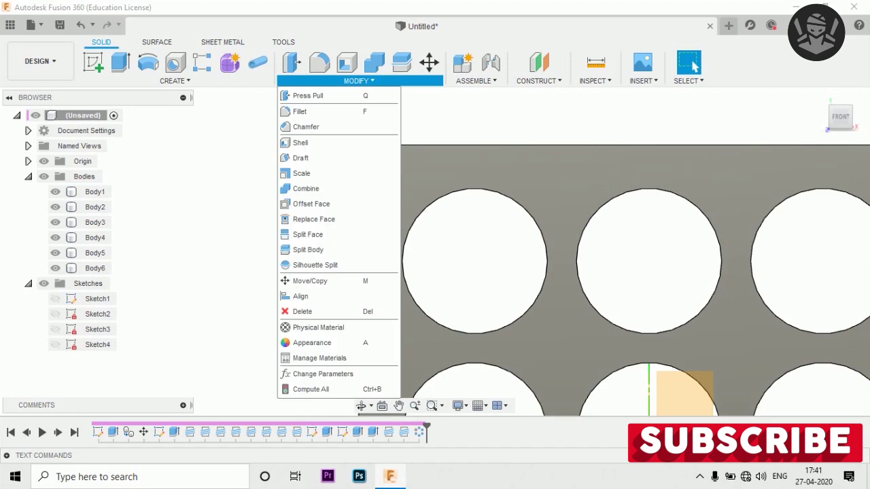
pyautogui.click(306, 126)
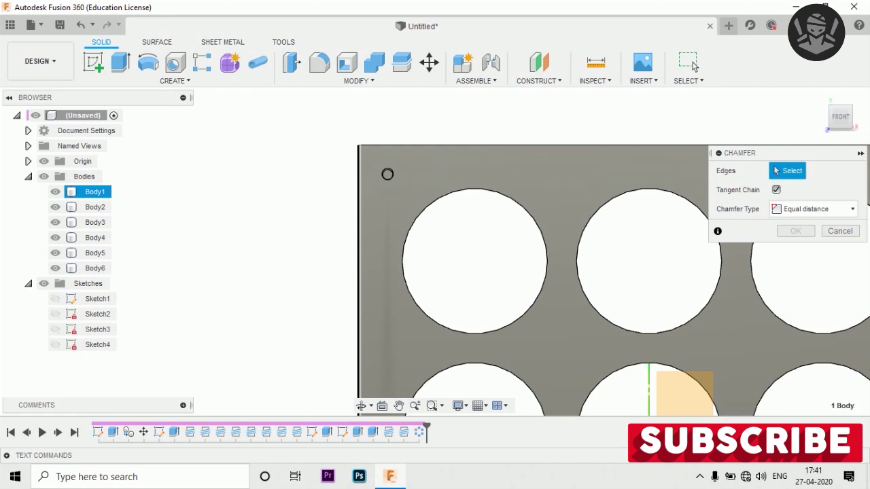
pyautogui.click(387, 174)
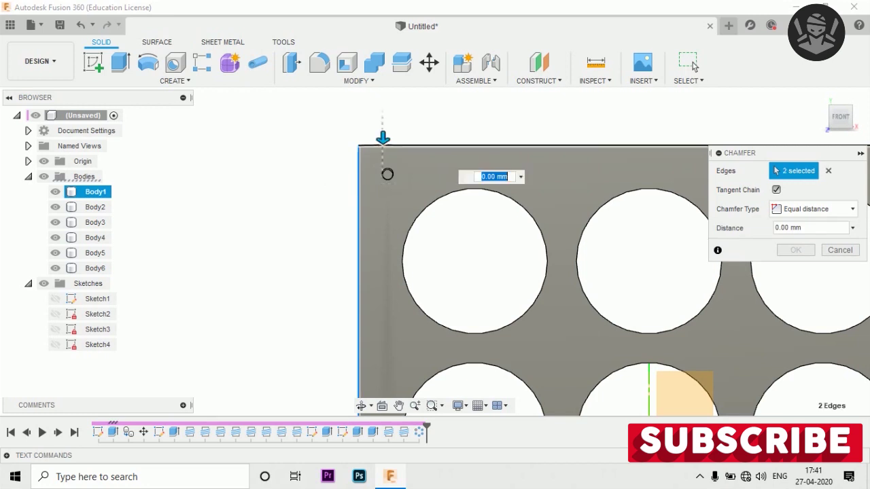
pyautogui.scroll(-3, 387, 174)
pyautogui.scroll(-2, 381, 204)
pyautogui.click(398, 297)
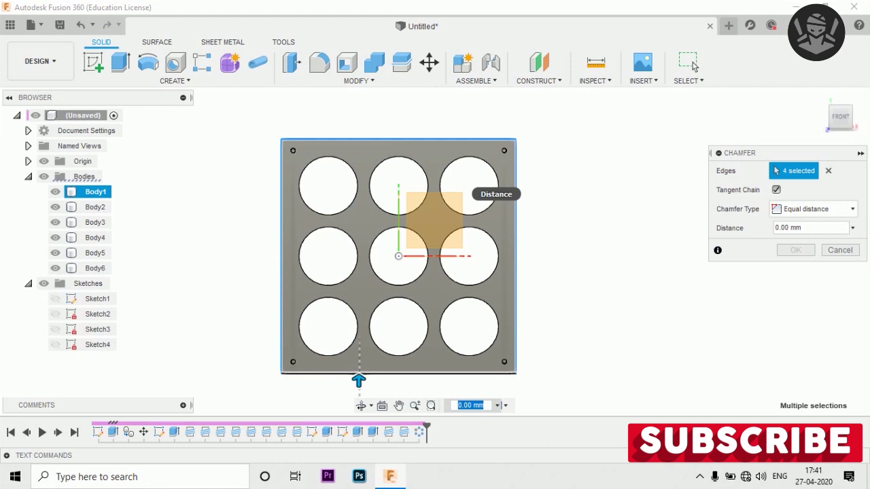
pyautogui.scroll(2, 410, 348)
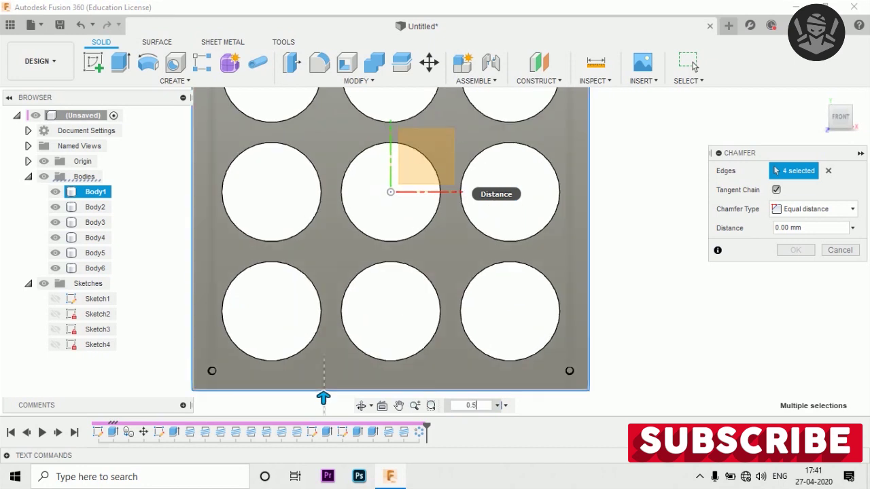
pyautogui.write('0.5')
pyautogui.scroll(1, 319, 371)
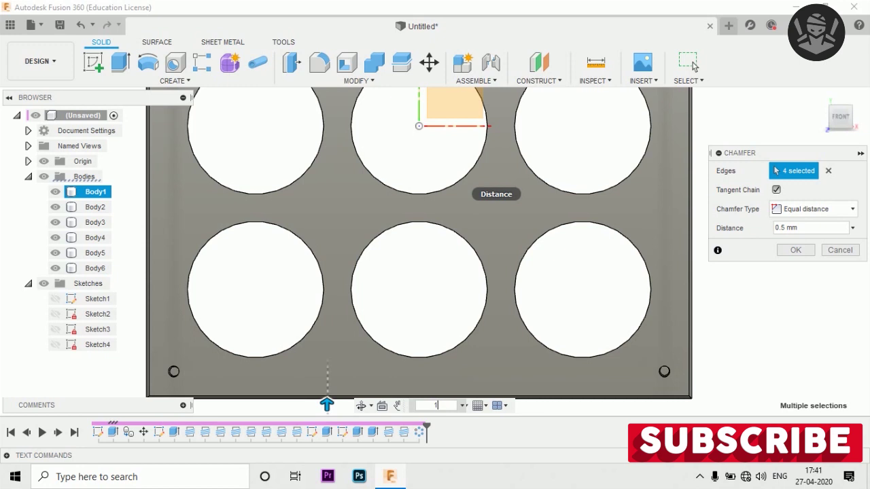
pyautogui.press('Return')
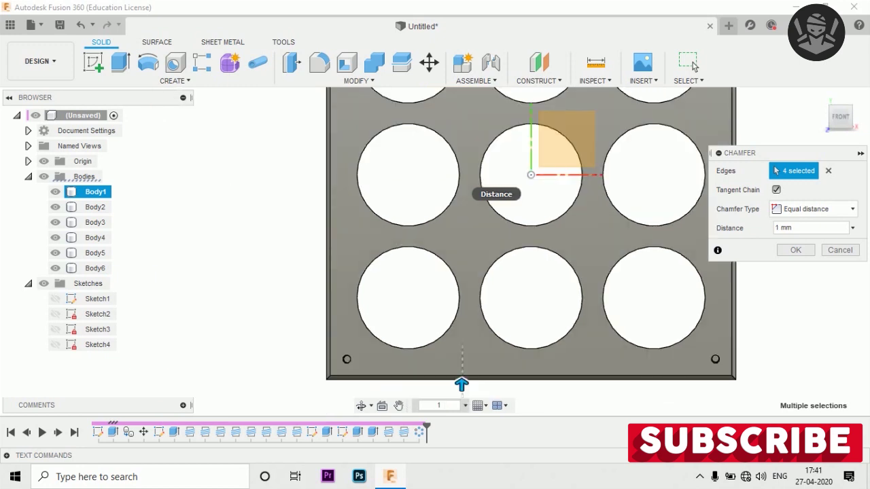
pyautogui.press('Return')
pyautogui.press('F6')
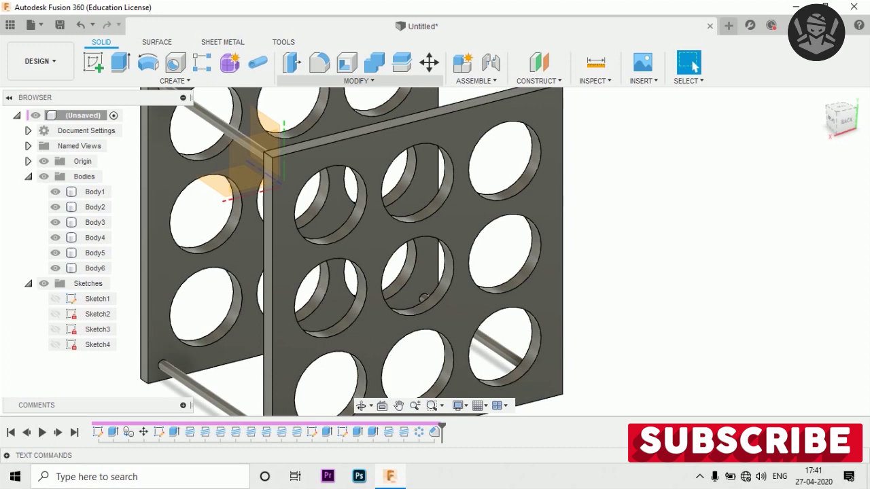
# Step: Chamfer the front plate's left, top, right and bottom edges by 2 mm
pyautogui.click(359, 80)
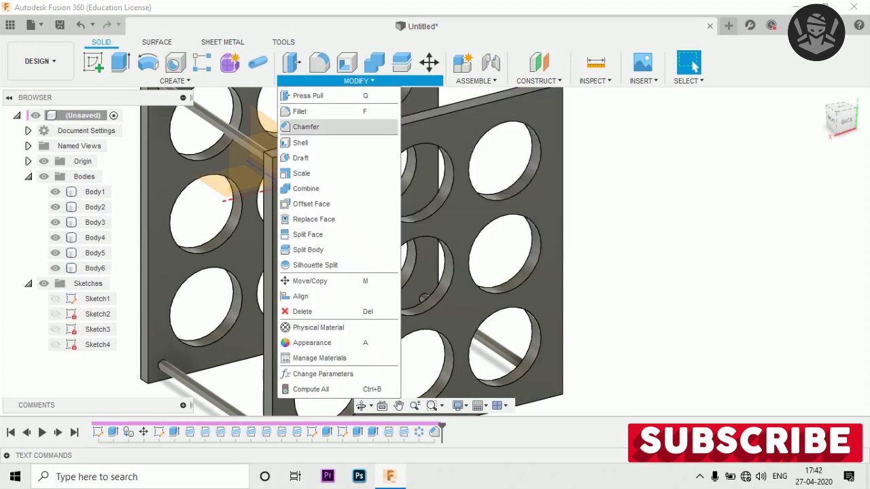
pyautogui.click(306, 126)
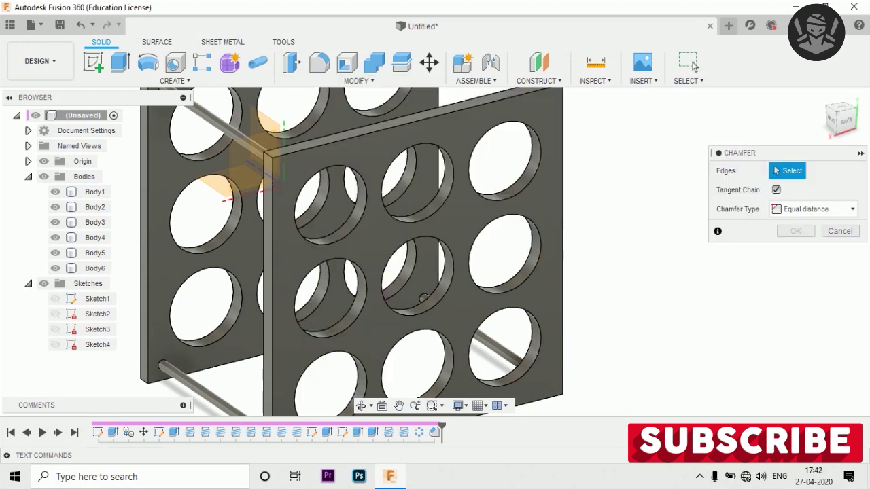
pyautogui.click(268, 243)
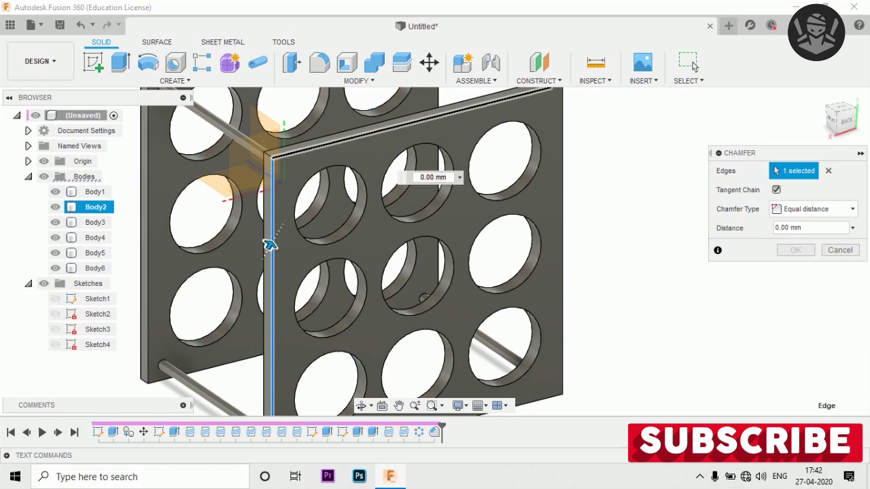
pyautogui.click(325, 141)
pyautogui.click(563, 184)
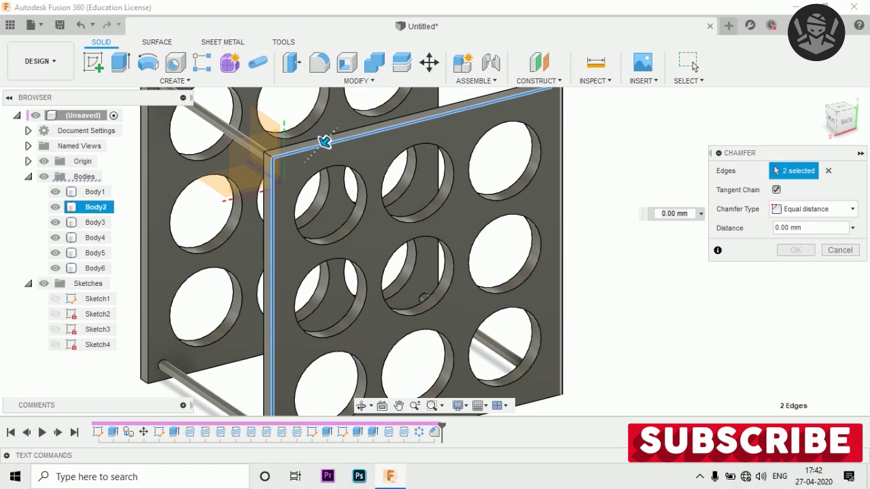
pyautogui.click(543, 403)
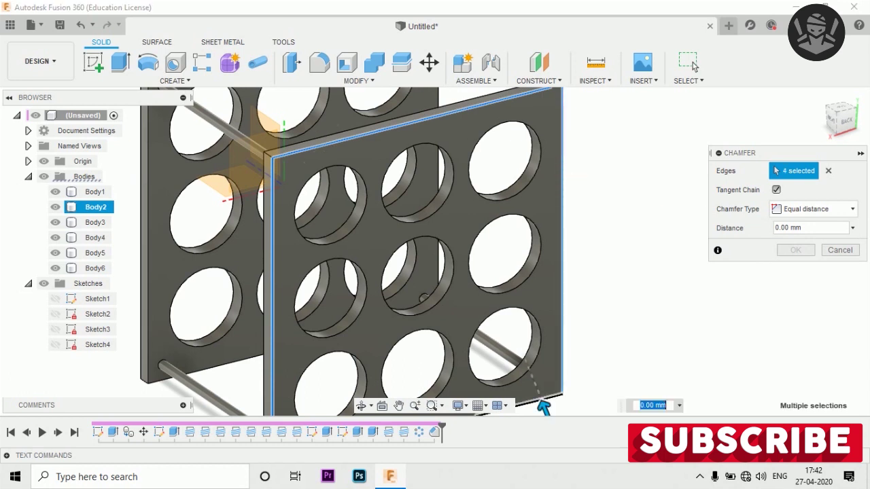
pyautogui.write('2')
pyautogui.press('Return')
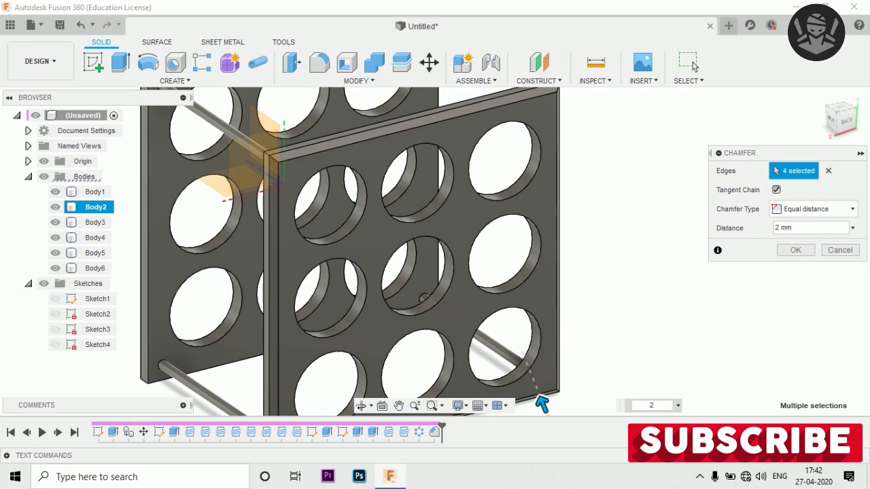
pyautogui.press('Return')
# Step: Hide all four threaded rods in the browser
pyautogui.scroll(-5, 542, 404)
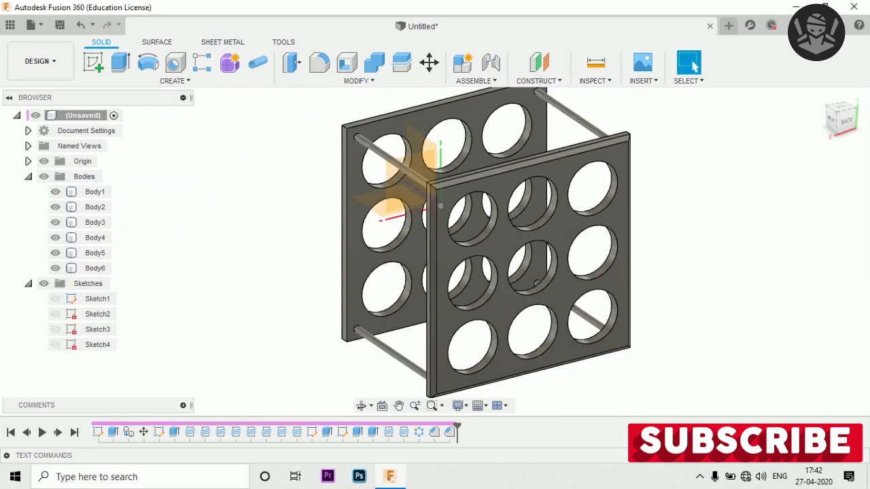
pyautogui.press('Escape')
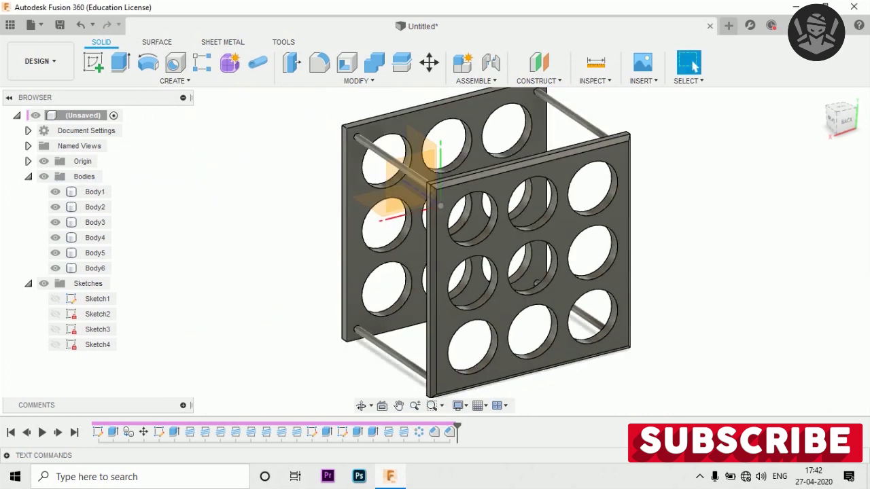
pyautogui.click(55, 268)
pyautogui.click(55, 253)
pyautogui.click(55, 237)
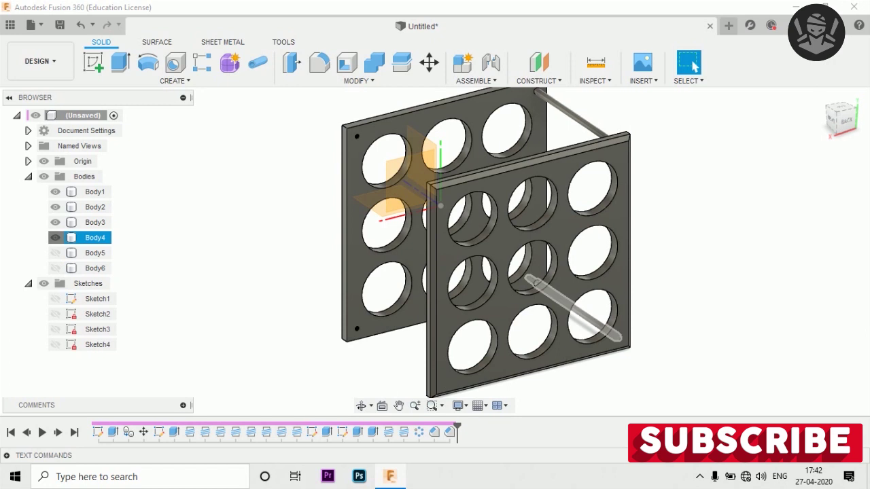
pyautogui.click(55, 223)
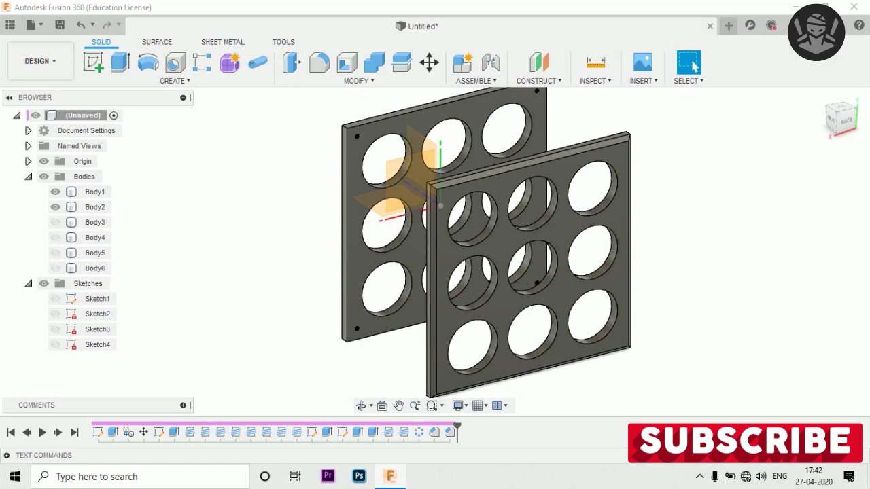
# Step: Start a fillet on the back plate's hole rims with a 1 mm radius
pyautogui.click(319, 63)
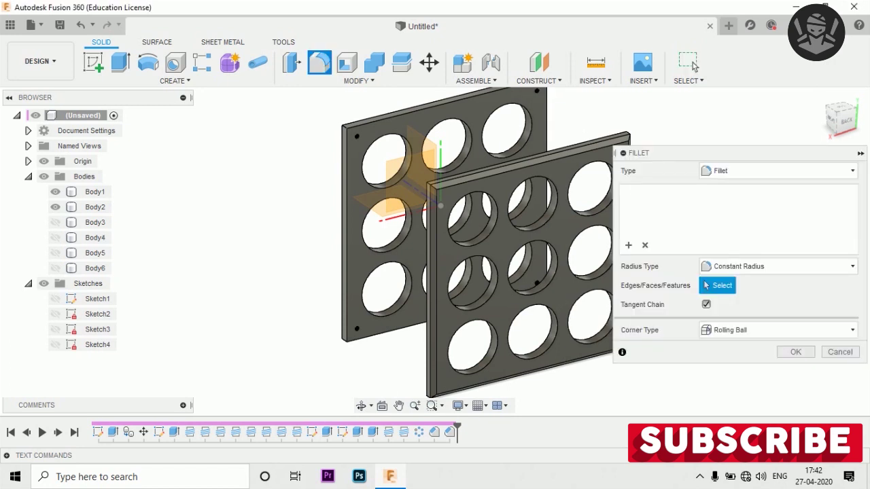
pyautogui.click(367, 139)
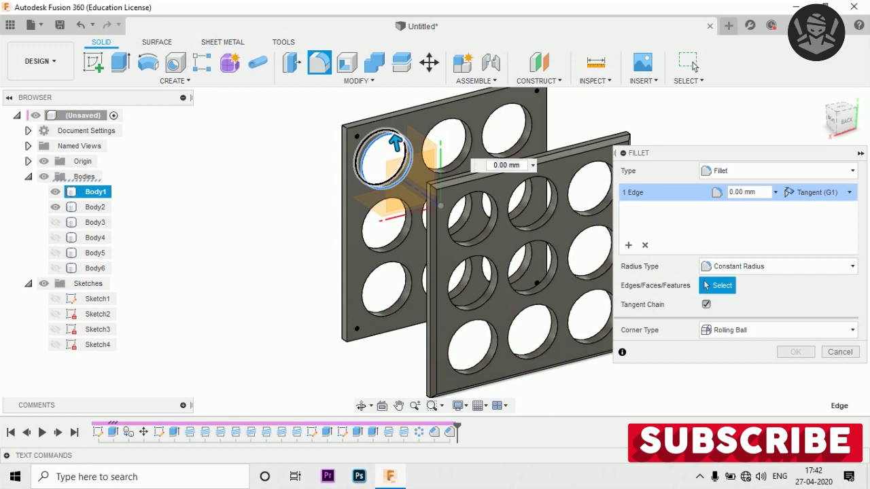
pyautogui.click(442, 115)
pyautogui.click(465, 139)
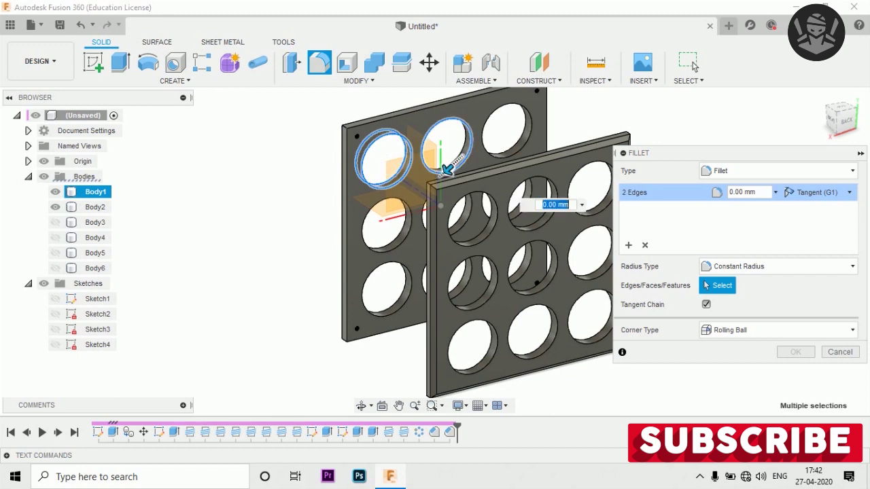
pyautogui.scroll(2, 447, 170)
pyautogui.click(503, 126)
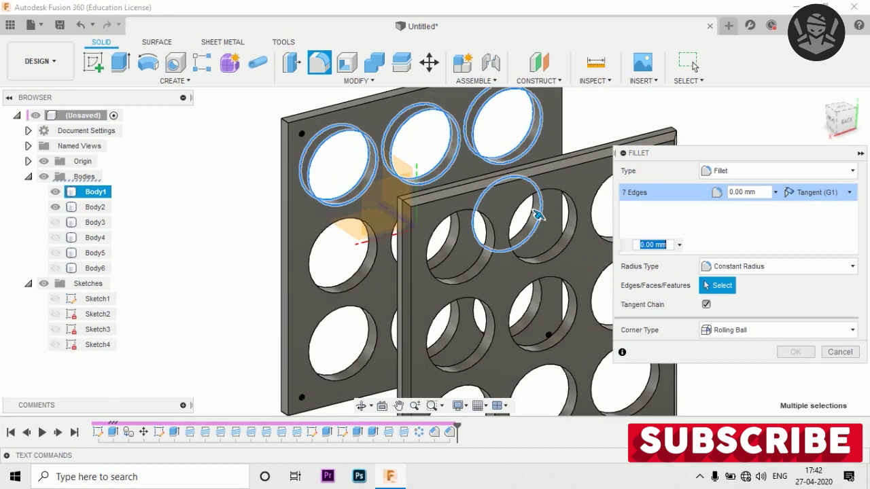
pyautogui.click(507, 212)
pyautogui.click(421, 224)
pyautogui.click(349, 267)
pyautogui.click(346, 347)
pyautogui.click(440, 346)
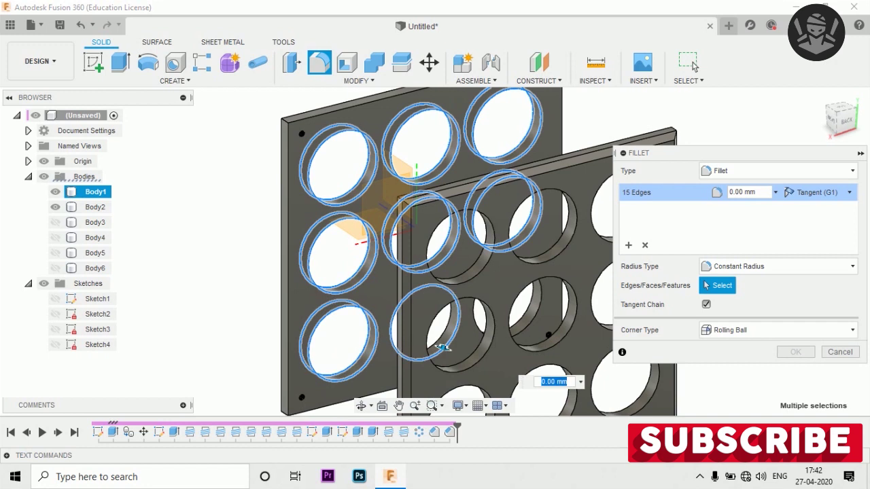
pyautogui.scroll(2, 443, 349)
pyautogui.click(531, 325)
pyautogui.scroll(-3, 475, 292)
pyautogui.write('0.5')
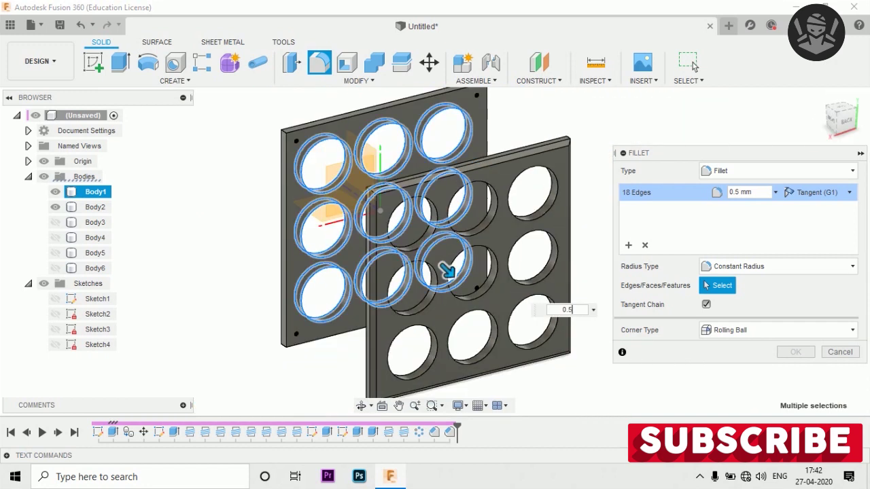
pyautogui.scroll(4, 447, 272)
pyautogui.write('1')
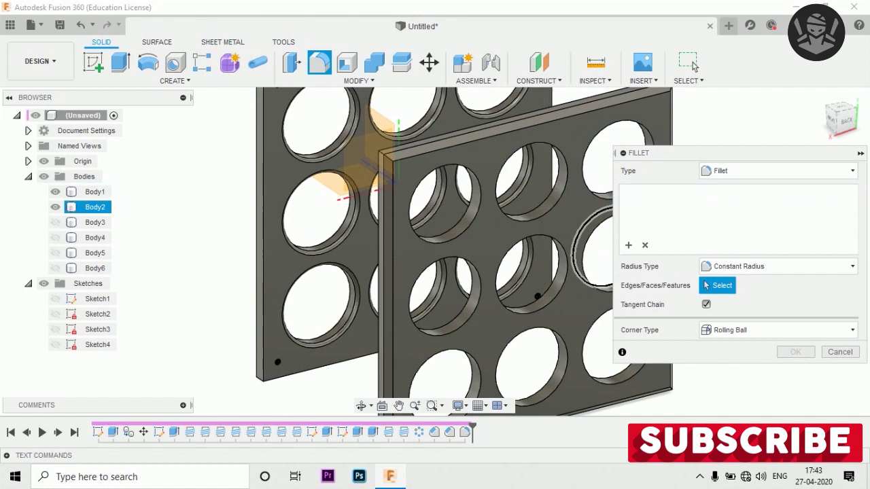
pyautogui.scroll(3, 495, 174)
# Step: Add the front plate's hole rims and commit the 1 mm fillet
pyautogui.click(503, 176)
pyautogui.click(510, 193)
pyautogui.click(415, 156)
pyautogui.click(306, 197)
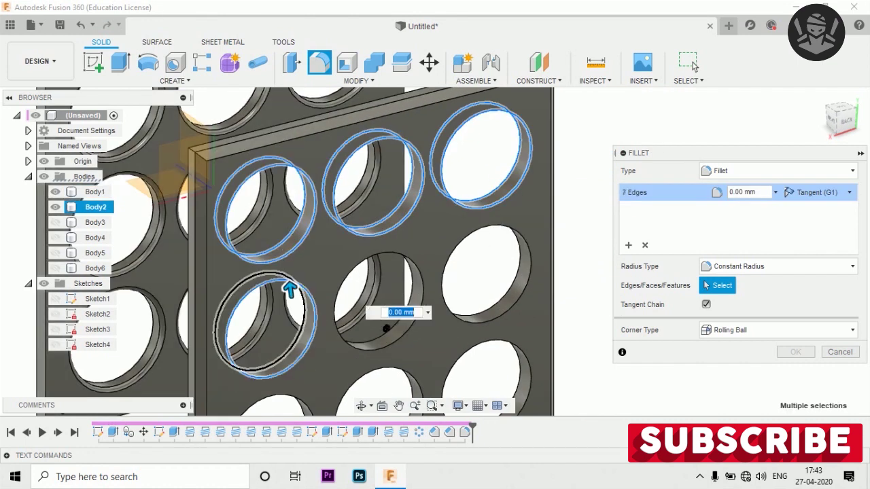
pyautogui.click(291, 291)
pyautogui.click(401, 295)
pyautogui.click(498, 288)
pyautogui.scroll(-3, 524, 310)
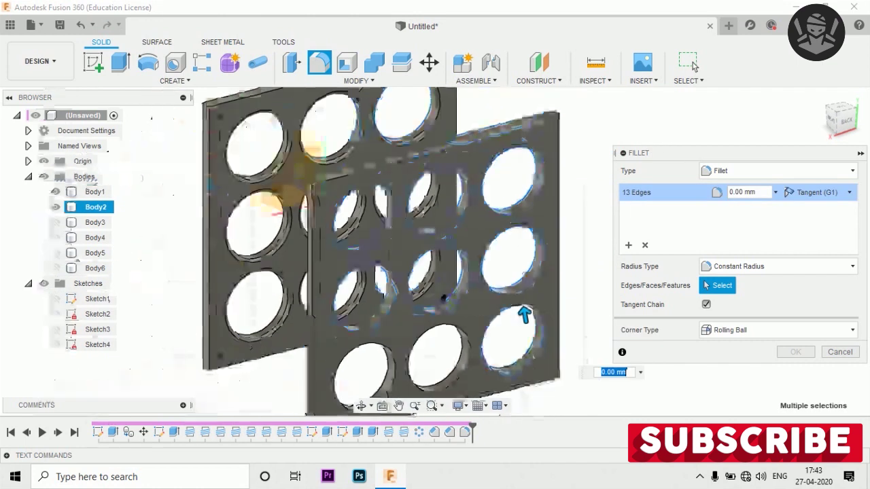
pyautogui.scroll(5, 544, 213)
pyautogui.scroll(-3, 536, 326)
pyautogui.click(534, 320)
pyautogui.click(404, 333)
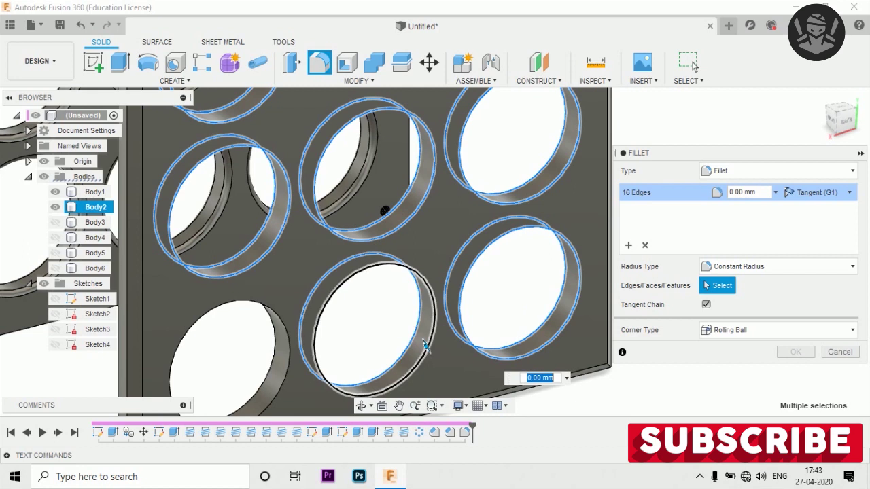
pyautogui.scroll(1, 430, 340)
pyautogui.click(429, 340)
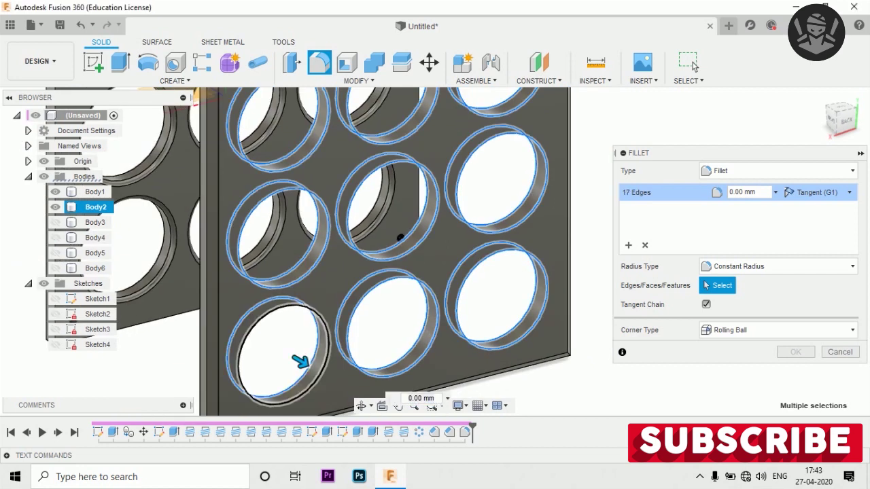
pyautogui.click(319, 371)
pyautogui.write('1')
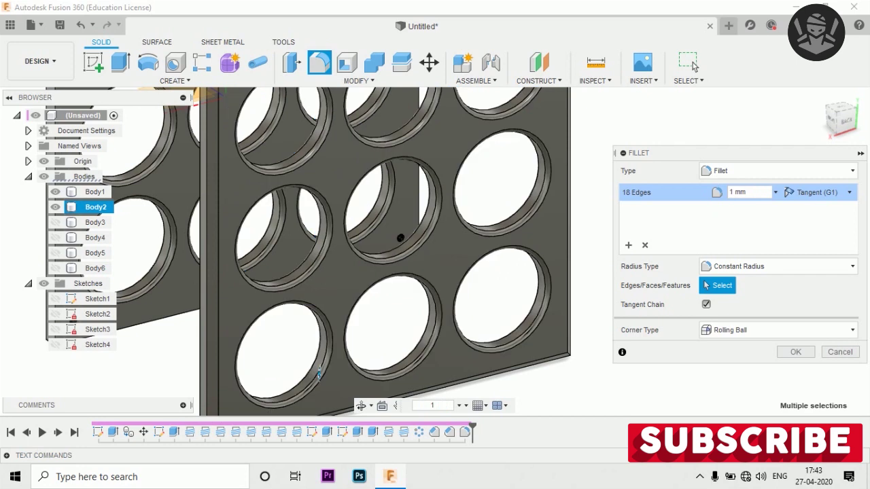
pyautogui.press('Return')
pyautogui.press('F6')
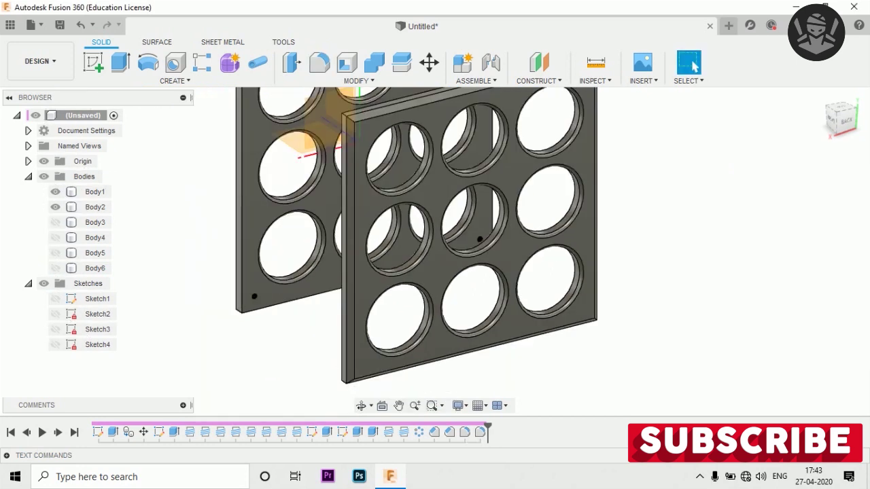
pyautogui.moveTo(435, 248)
pyautogui.keyDown('shift'); pyautogui.mouseDown(button='middle')
pyautogui.moveTo(517, 248)
pyautogui.moveTo(476, 241)
pyautogui.mouseUp(button='middle'); pyautogui.keyUp('shift')
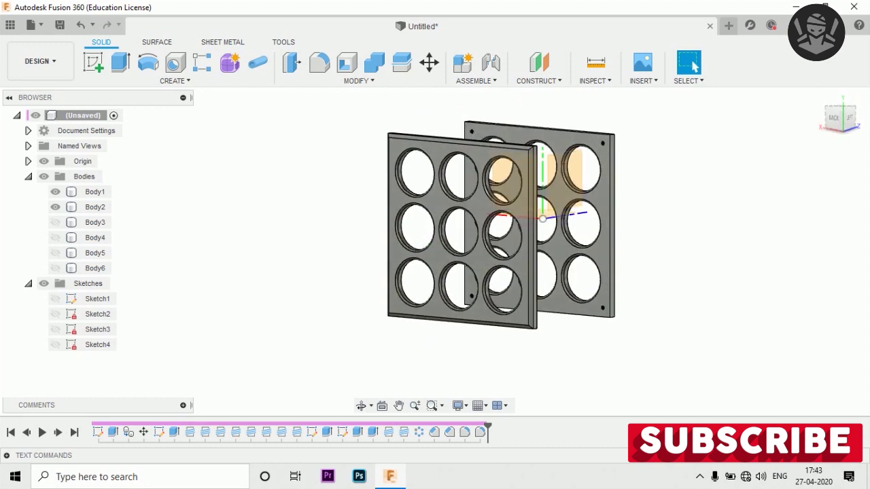
# Step: Show the four hidden rod bodies, Body3–Body6, and switch to the Front view
pyautogui.click(55, 268)
pyautogui.click(55, 253)
pyautogui.click(55, 237)
pyautogui.click(55, 223)
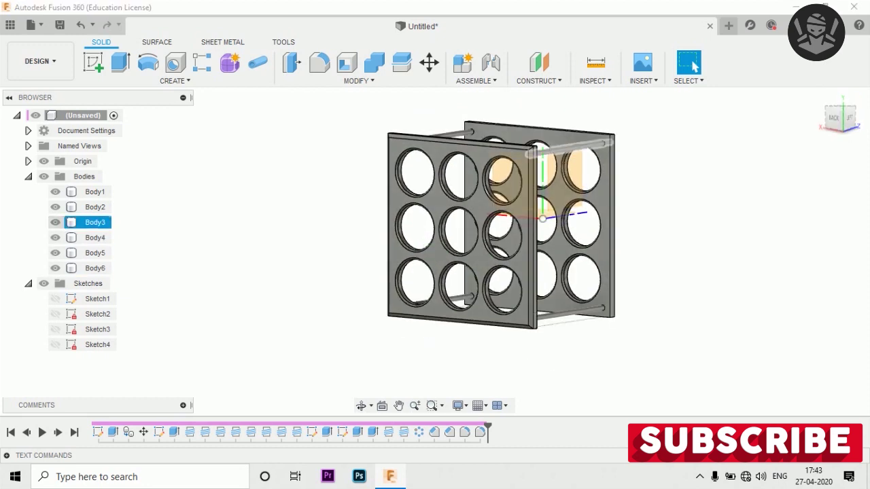
pyautogui.click(849, 119)
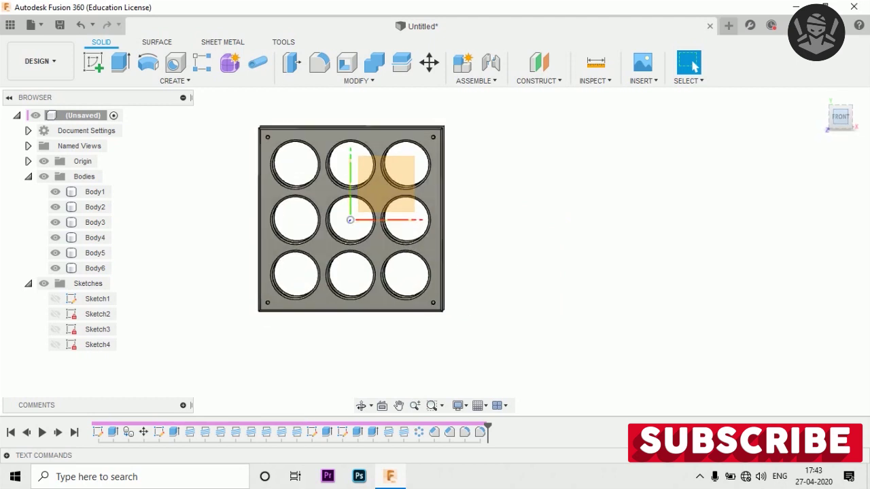
pyautogui.scroll(3, 422, 136)
pyautogui.scroll(5, 421, 136)
pyautogui.scroll(5, 469, 156)
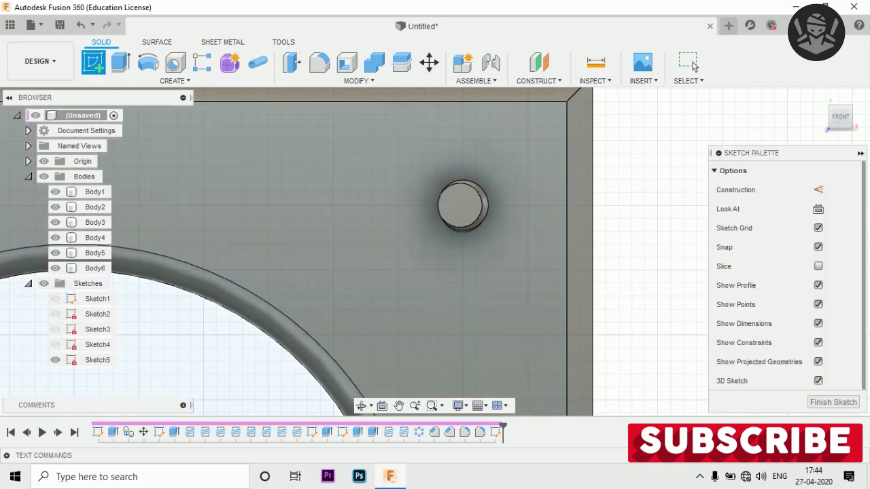
# Step: Sketch a circle of diameter 5 centred on the rod end, then finish the sketch
pyautogui.press('c')
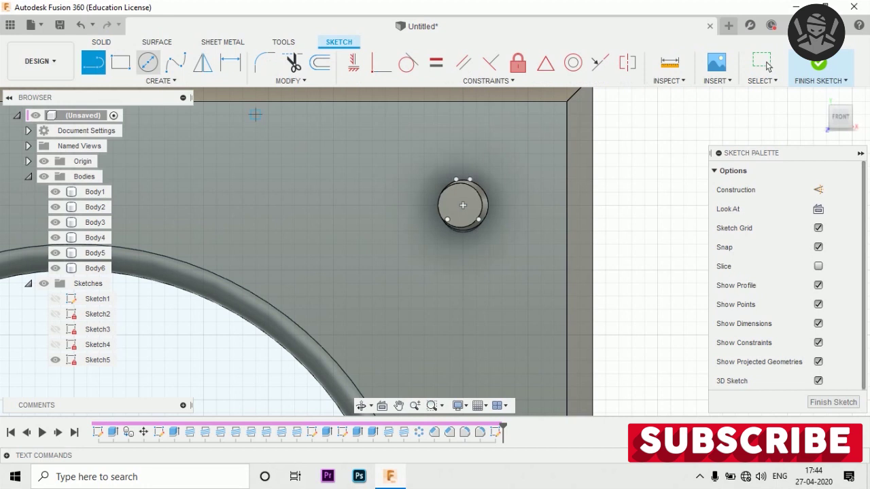
pyautogui.click(148, 62)
pyautogui.scroll(5, 463, 213)
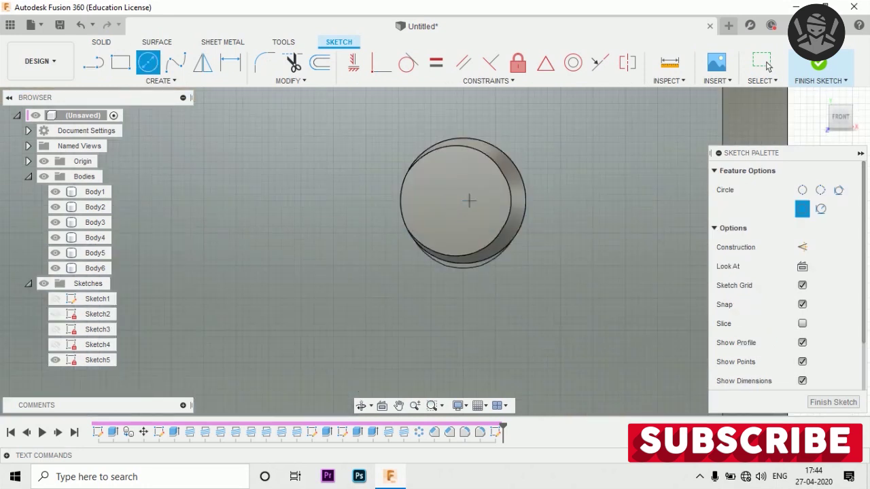
pyautogui.click(463, 200)
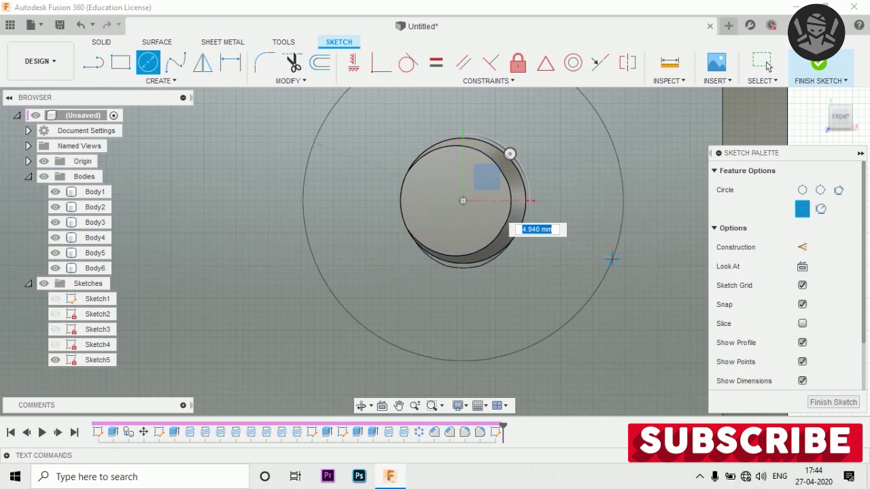
pyautogui.write('5')
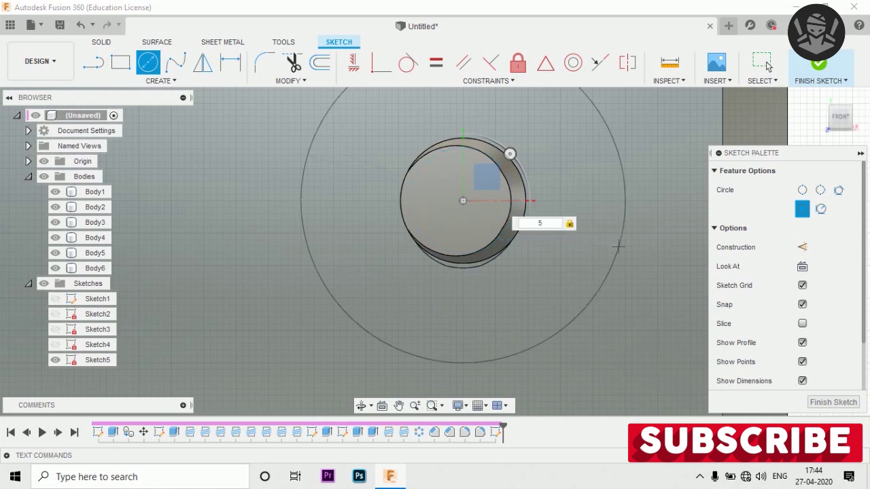
pyautogui.scroll(-2, 615, 244)
pyautogui.write('4')
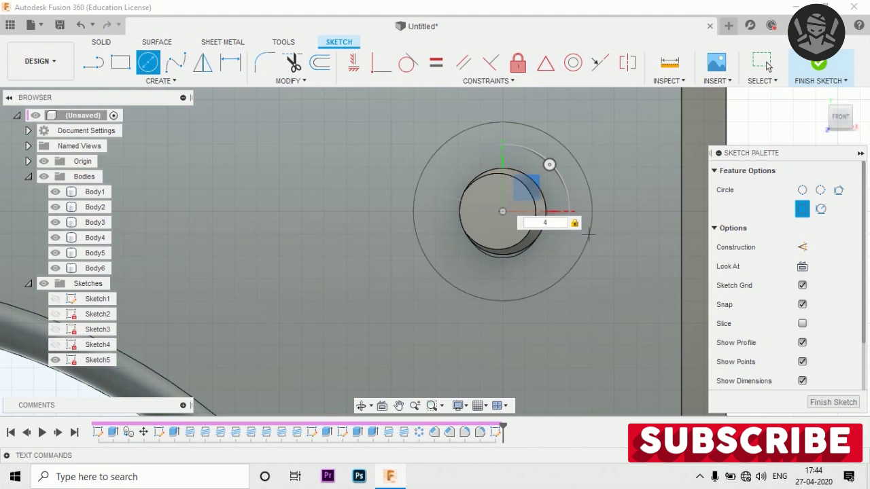
pyautogui.scroll(-2, 610, 239)
pyautogui.scroll(-1, 599, 234)
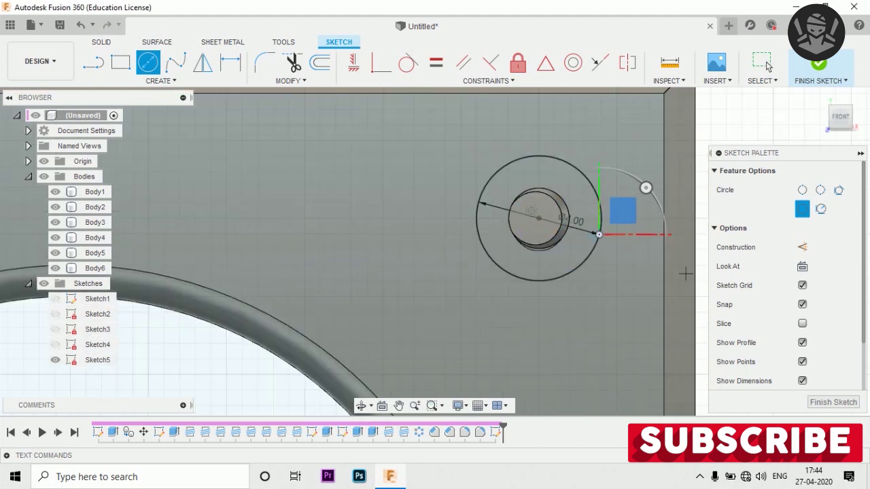
pyautogui.click(833, 402)
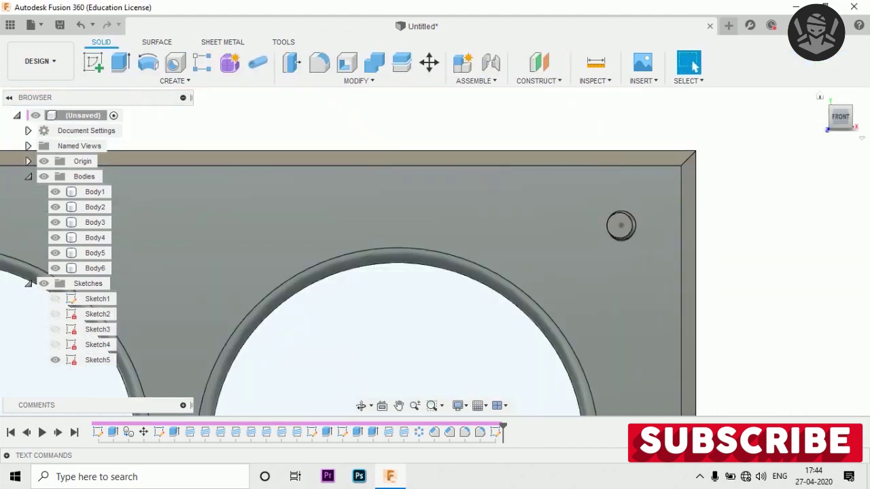
# Step: Extrude both circle profiles around the rod end, shortened to 3 mm
pyautogui.keyDown('shift'); pyautogui.moveTo(431, 244); pyautogui.dragTo(476, 292, button='middle'); pyautogui.keyUp('shift')
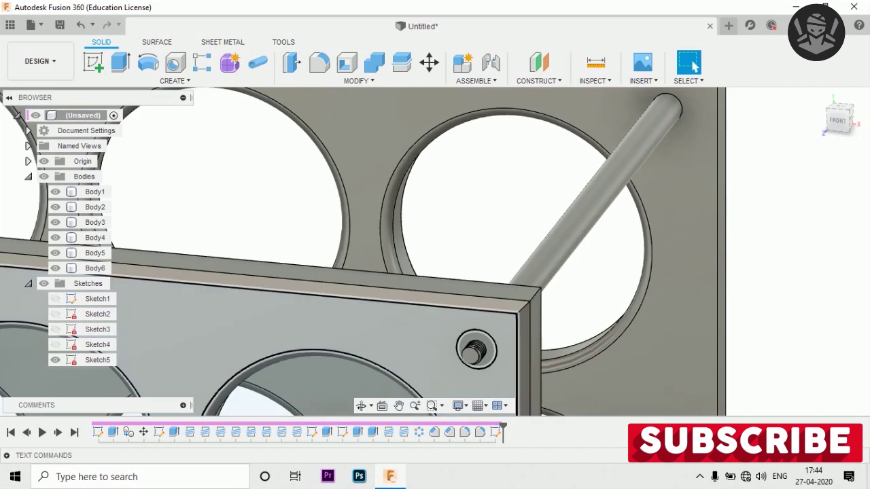
pyautogui.scroll(5, 487, 354)
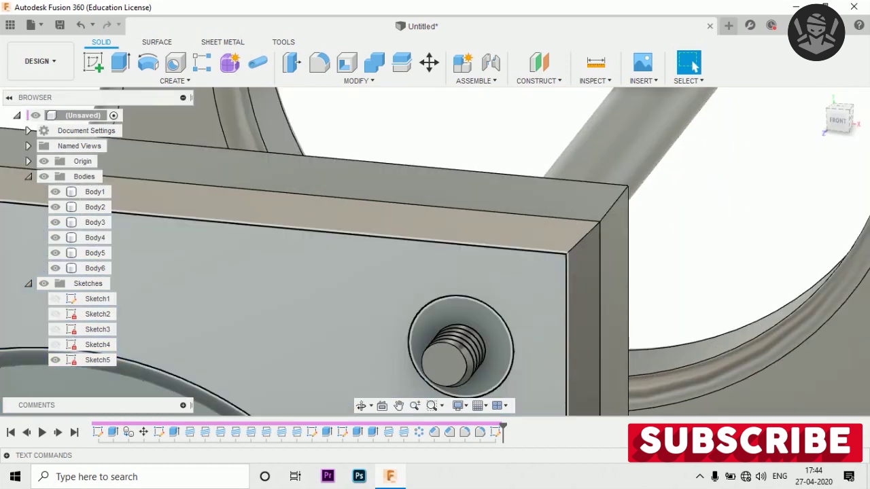
pyautogui.press('e')
pyautogui.click(415, 360)
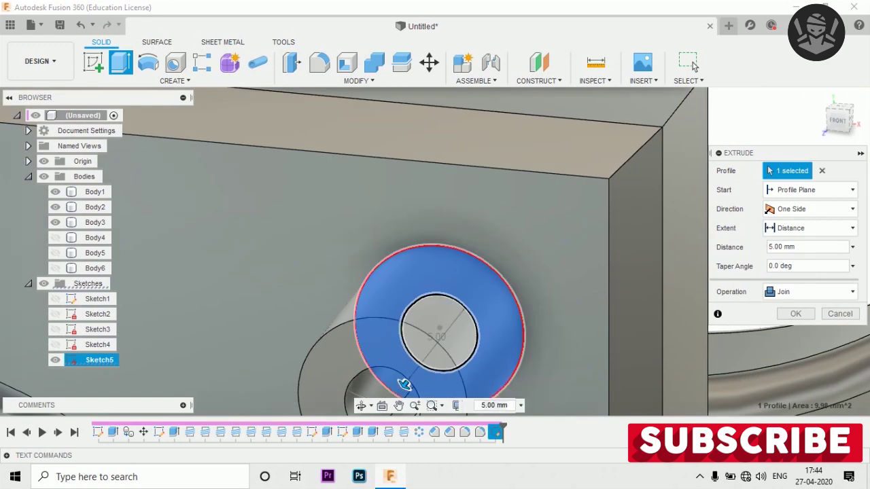
pyautogui.click(400, 384)
pyautogui.scroll(-3, 435, 319)
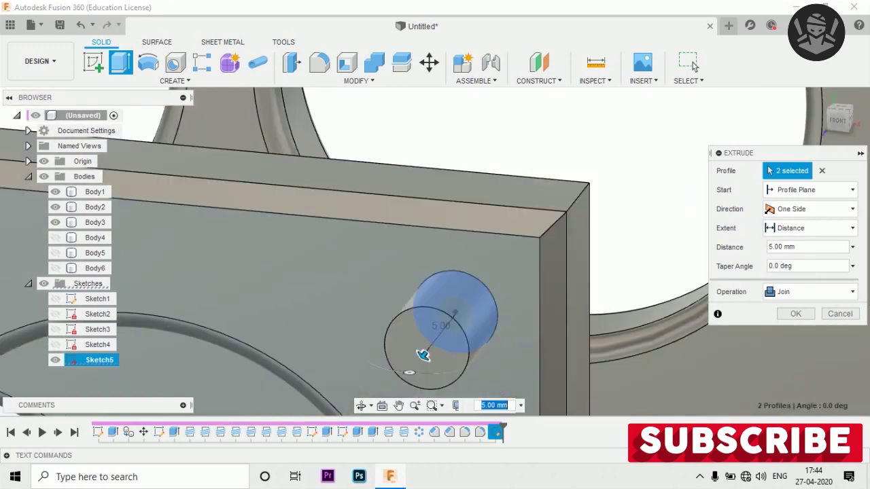
pyautogui.moveTo(423, 356)
pyautogui.mouseDown()
pyautogui.moveTo(440, 333)
pyautogui.moveTo(428, 349)
pyautogui.mouseUp()
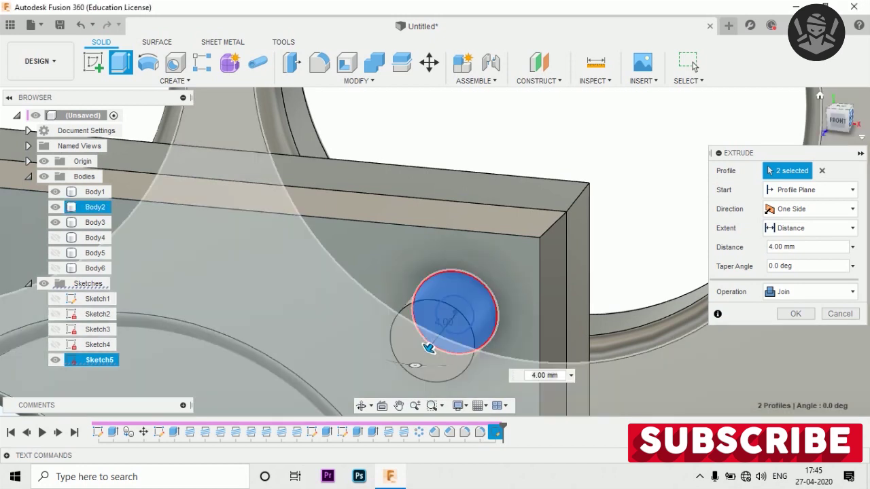
# Step: Set the 3 mm cap extrusion's operation to New Body and confirm it as Body7
pyautogui.keyDown('shift'); pyautogui.moveTo(425, 349); pyautogui.dragTo(330, 325, button='middle'); pyautogui.keyUp('shift')
pyautogui.click(850, 119)
pyautogui.write('3')
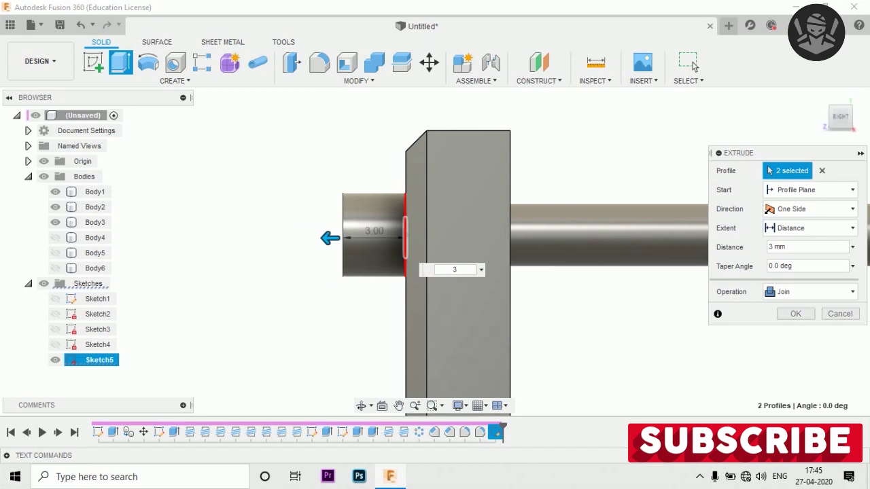
pyautogui.click(811, 291)
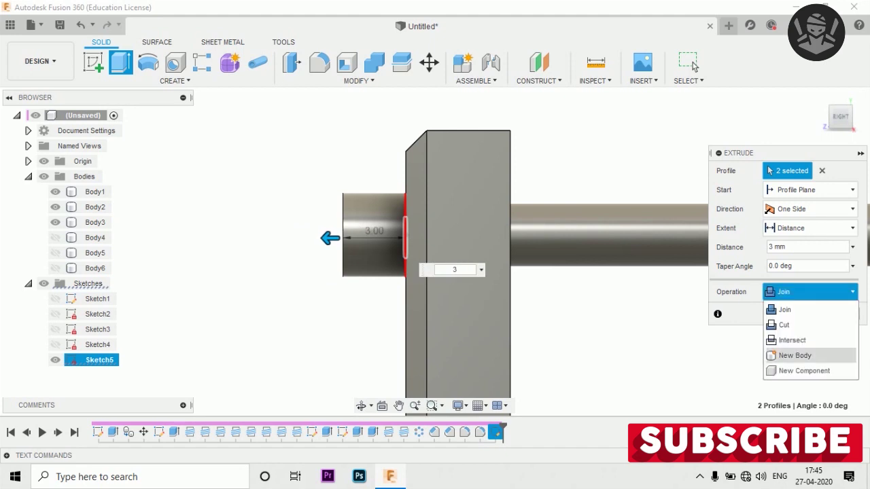
pyautogui.click(795, 356)
pyautogui.press('Return')
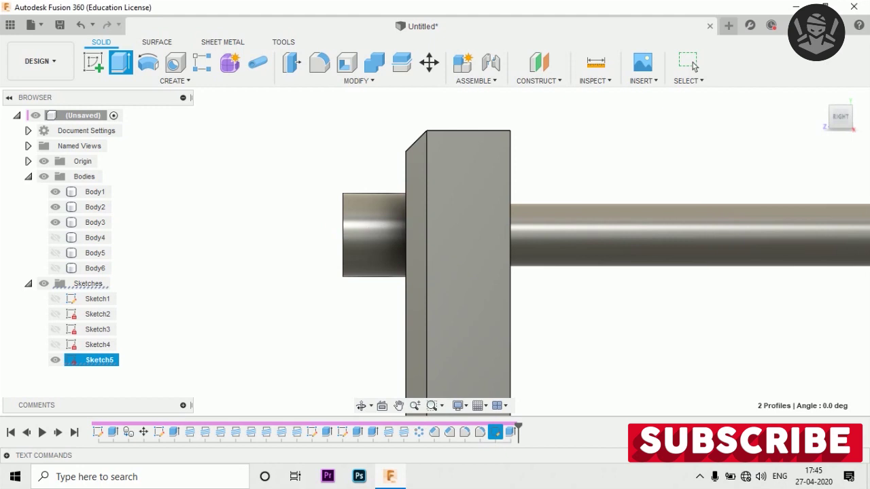
pyautogui.moveTo(828, 117)
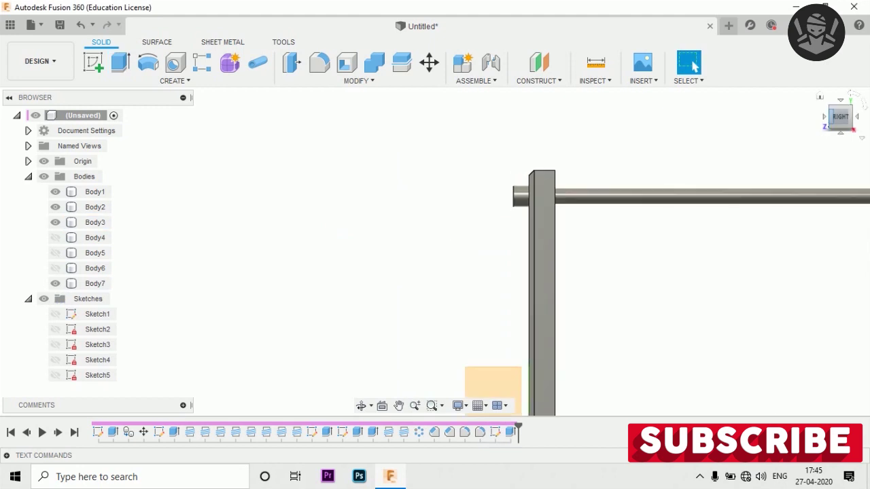
pyautogui.moveTo(493, 391)
pyautogui.keyDown('shift'); pyautogui.mouseDown(button='middle')
pyautogui.moveTo(411, 316)
pyautogui.moveTo(292, 398)
pyautogui.mouseUp(button='middle'); pyautogui.keyUp('shift')
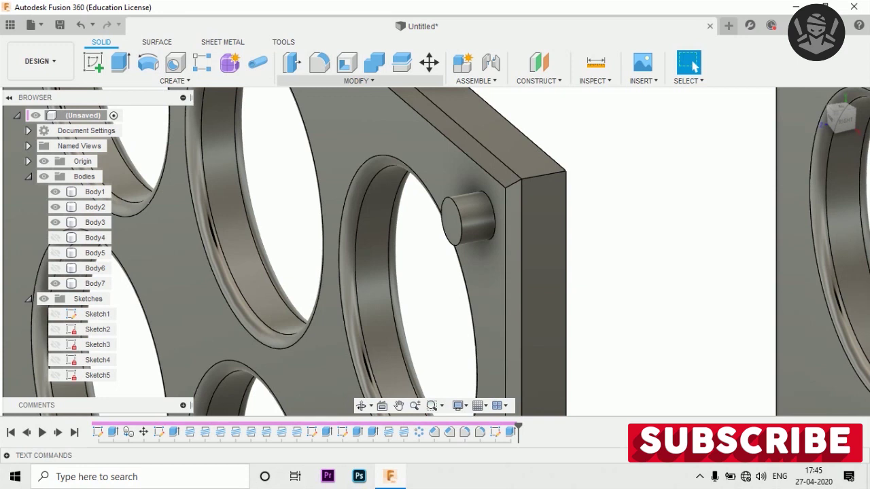
# Step: Chamfer the cap's outer edge by 0.5 mm
pyautogui.click(358, 80)
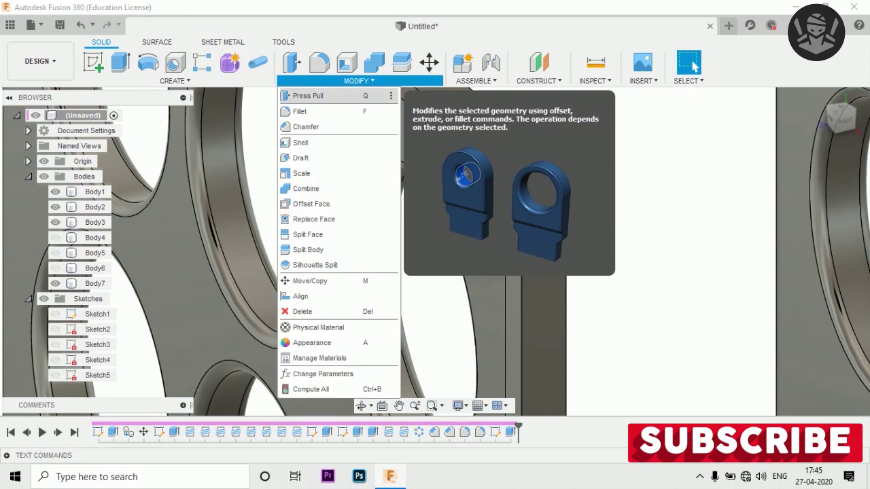
pyautogui.click(306, 127)
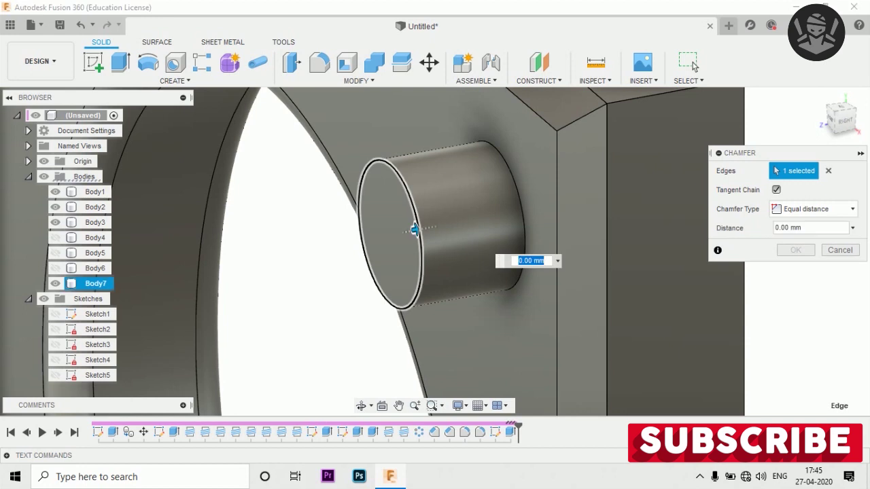
pyautogui.write('1')
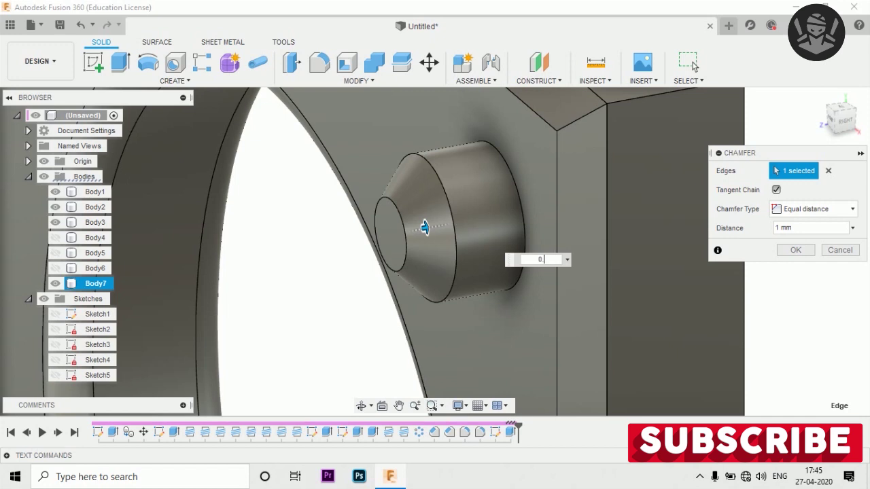
pyautogui.write('.5')
pyautogui.press('Return')
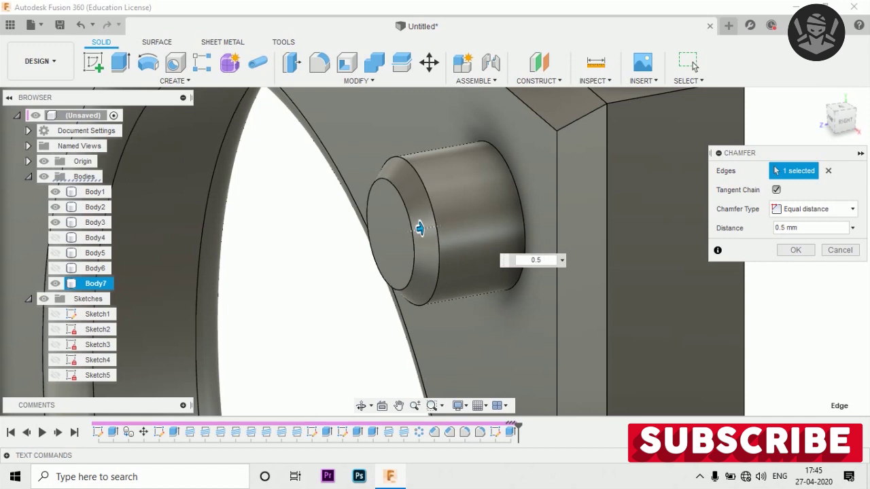
pyautogui.press('Return')
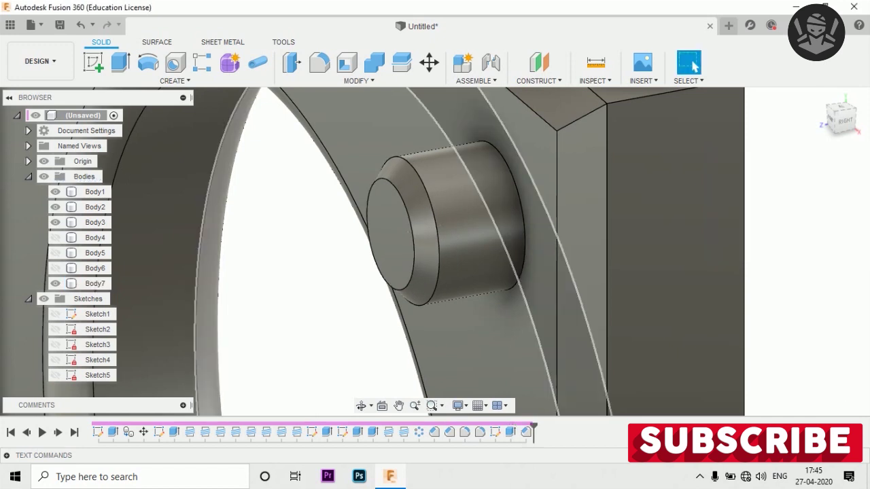
# Step: Show the threaded rod Body6 and hide the plates Body1 and Body2
pyautogui.click(95, 268)
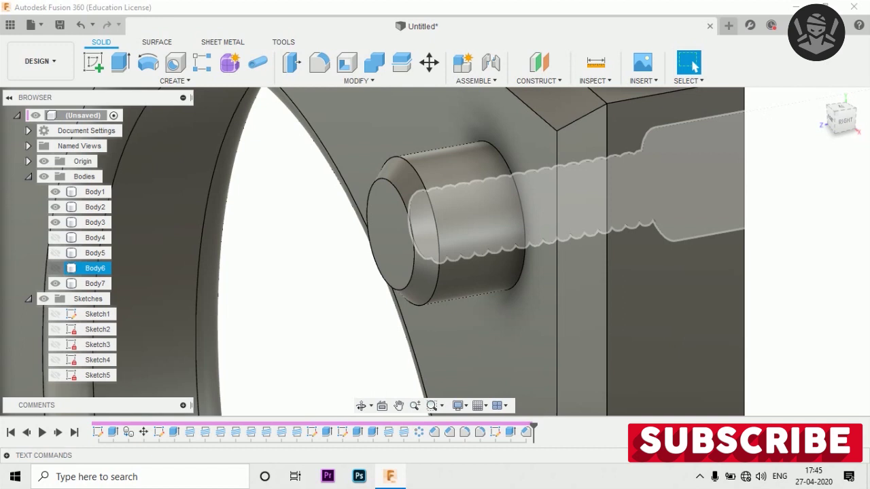
pyautogui.click(55, 268)
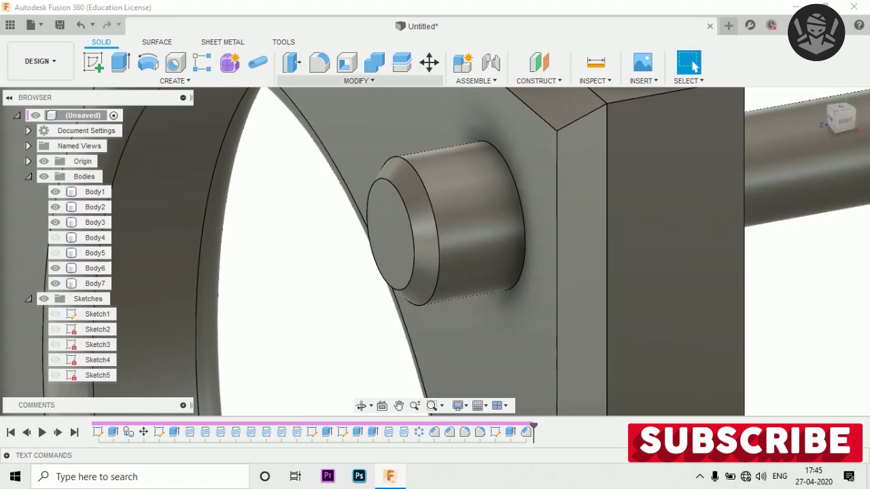
pyautogui.scroll(-2, 270, 222)
pyautogui.click(95, 207)
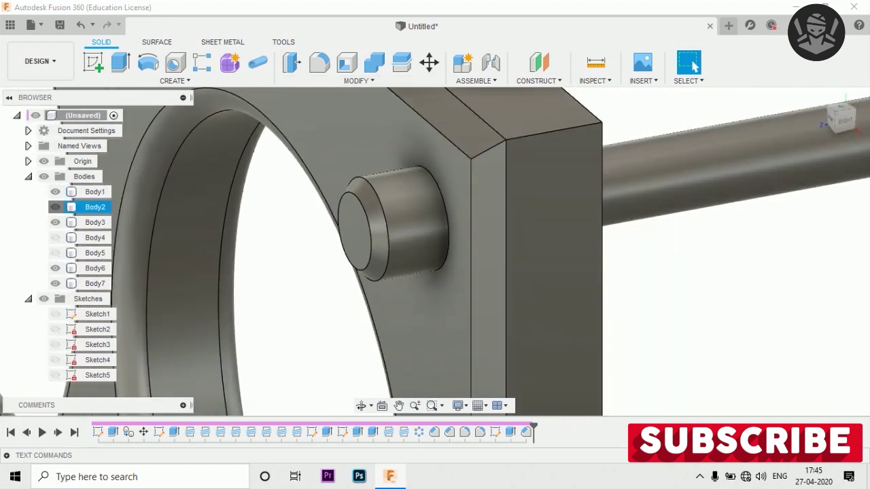
pyautogui.click(55, 207)
pyautogui.click(56, 192)
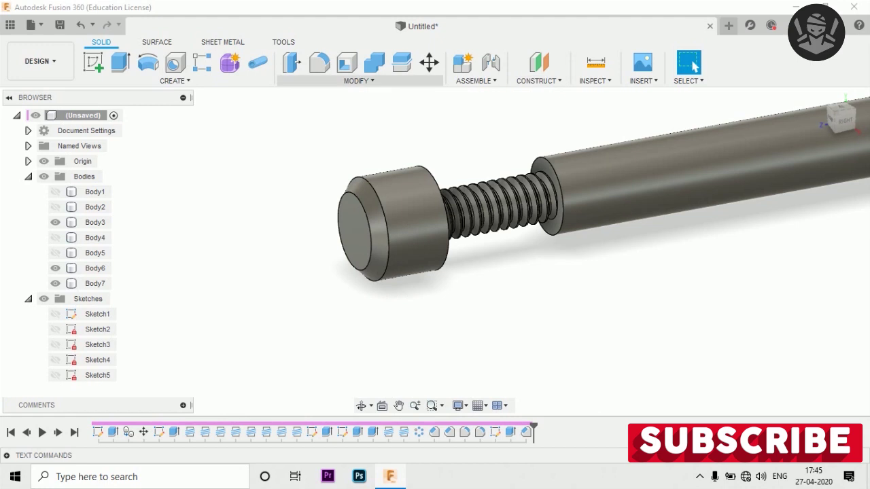
# Step: Combine the threaded rod with cap Body7 using a Cut operation
pyautogui.click(374, 63)
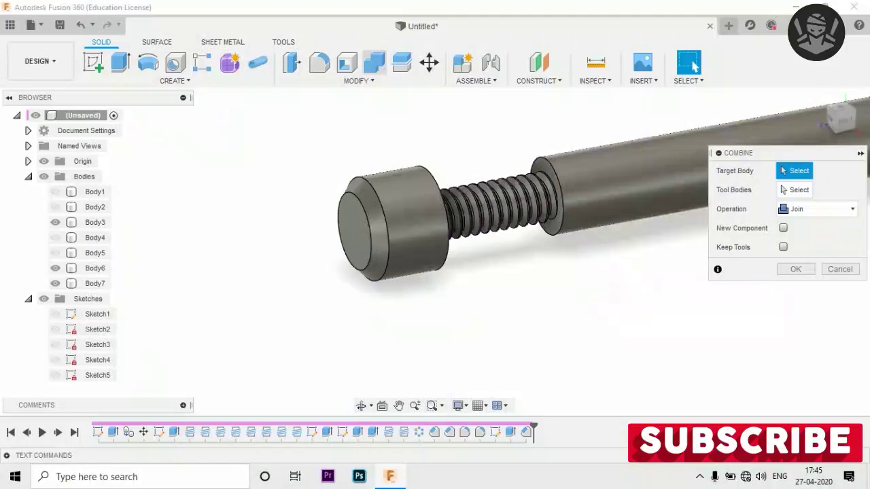
pyautogui.click(646, 183)
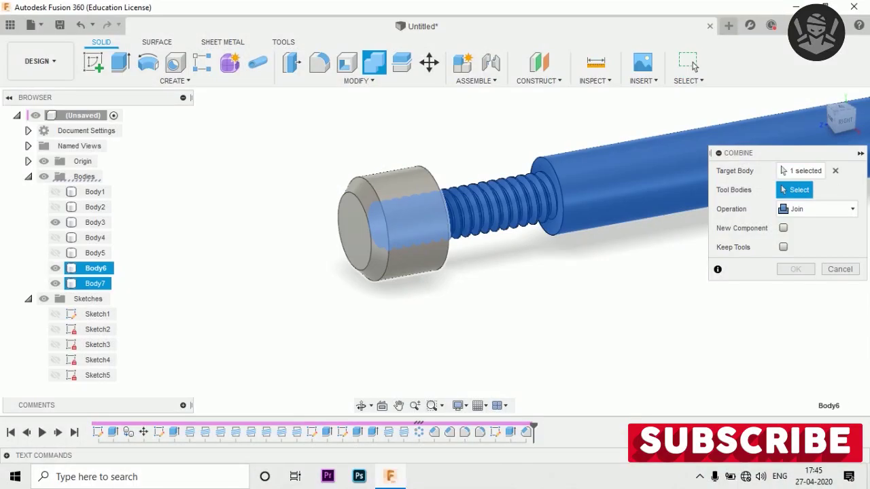
pyautogui.click(96, 284)
pyautogui.click(816, 208)
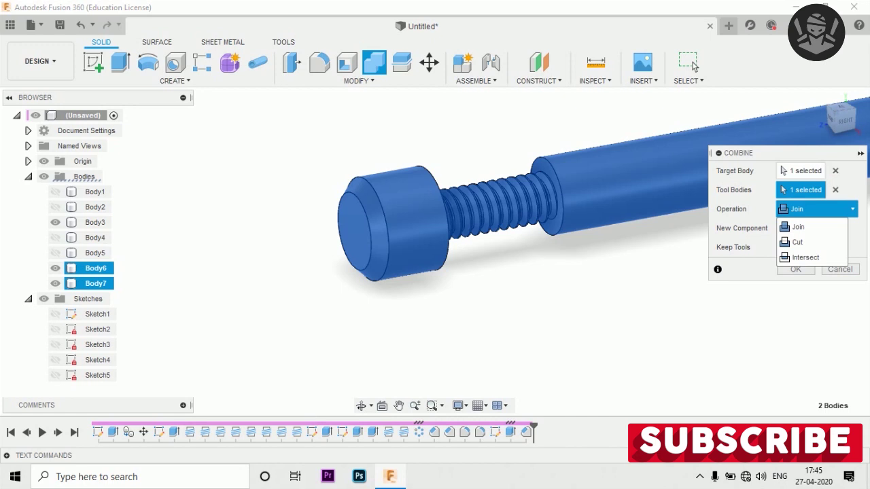
pyautogui.click(797, 242)
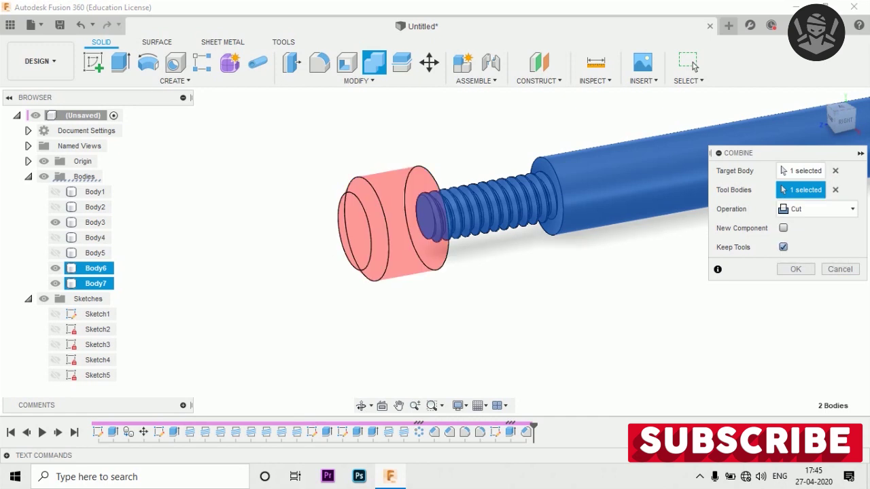
pyautogui.press('Return')
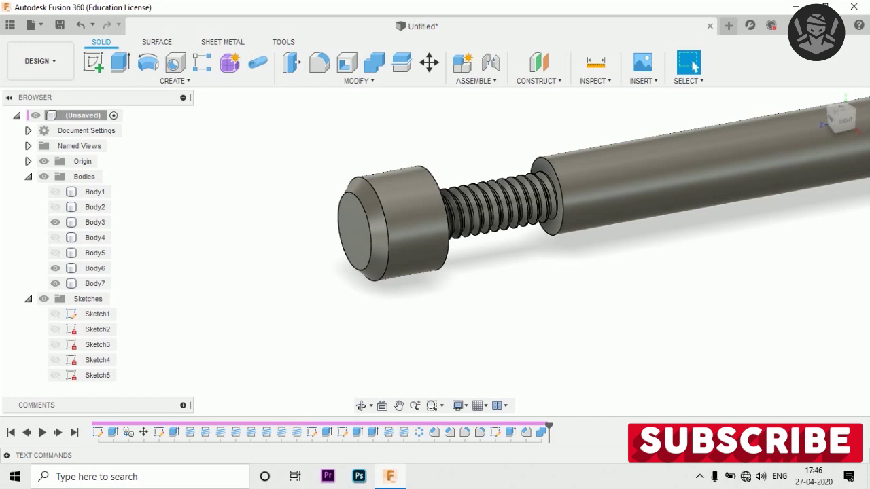
# Step: Show plate Body1 again and zoom out to see the whole rack
pyautogui.scroll(-2, 718, 302)
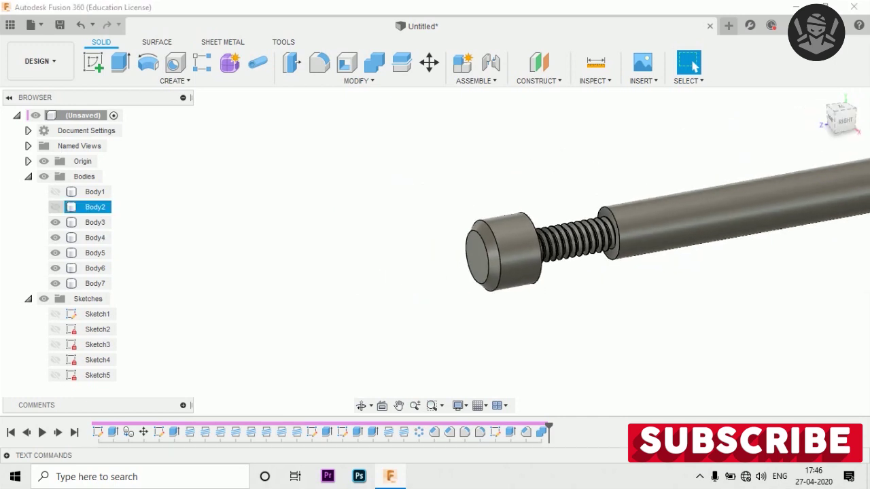
pyautogui.click(55, 192)
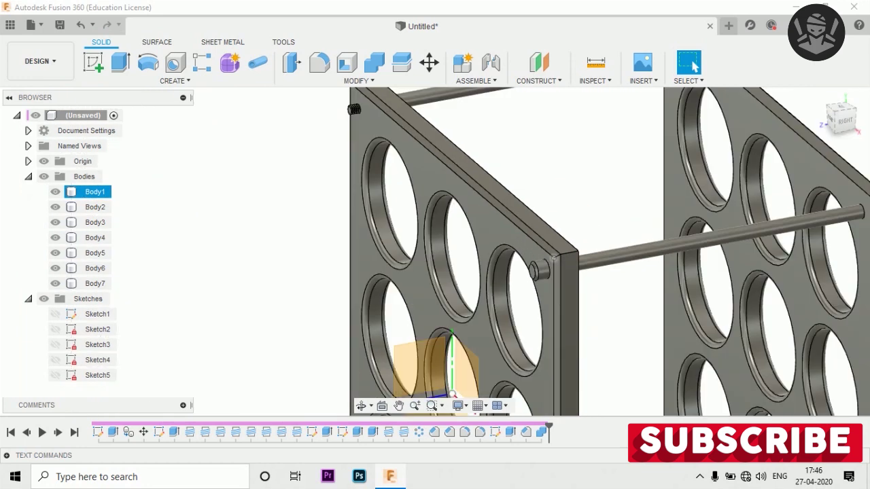
pyautogui.scroll(-3, 598, 258)
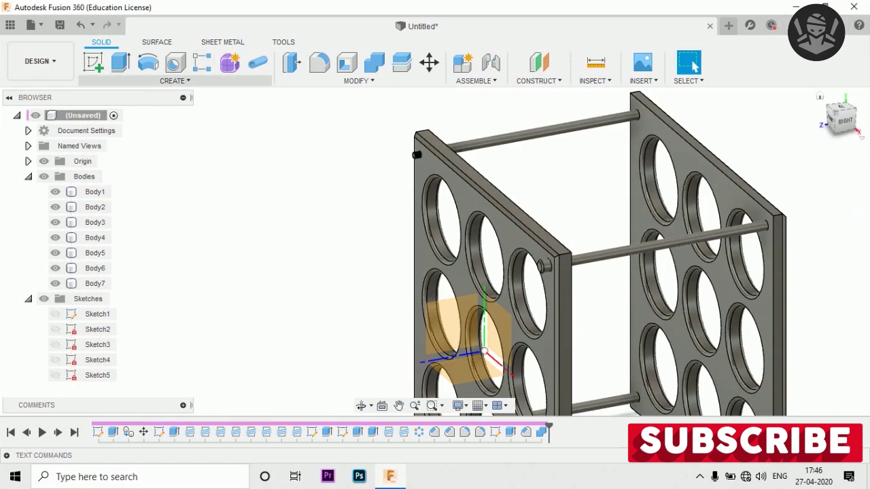
# Step: Start a circular pattern of Features and select the end-cap features
pyautogui.click(175, 80)
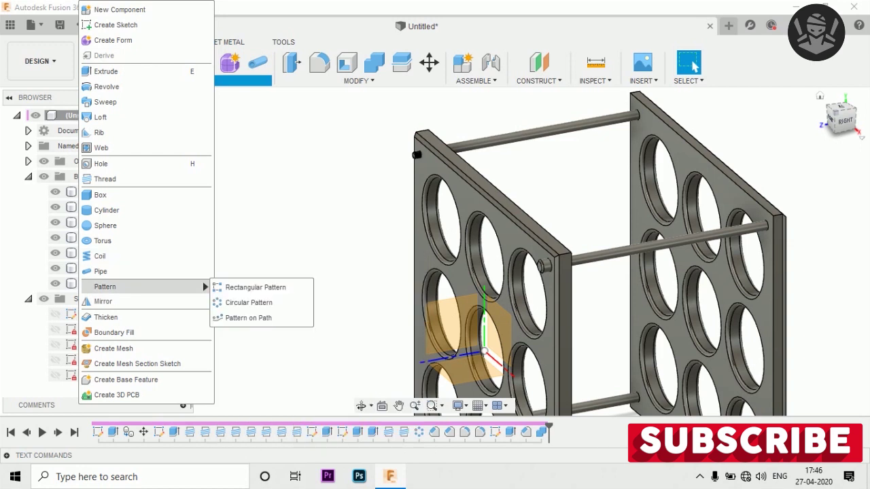
pyautogui.click(249, 302)
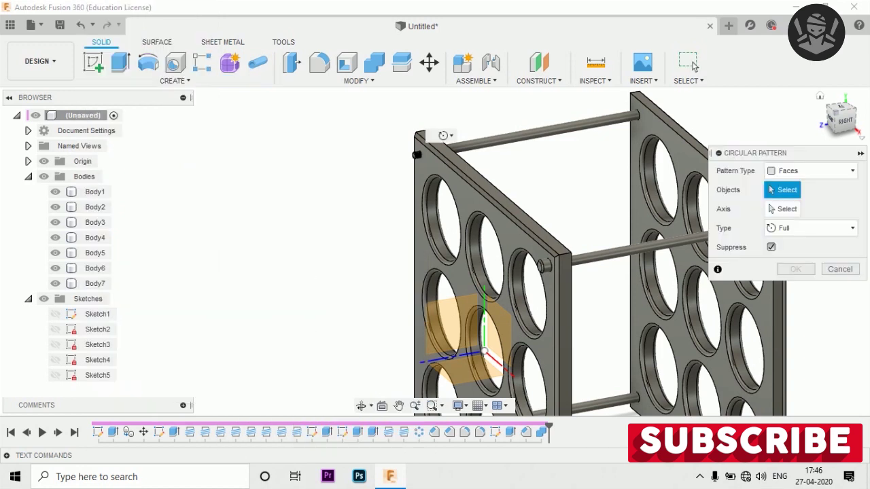
pyautogui.scroll(2, 557, 259)
pyautogui.click(852, 171)
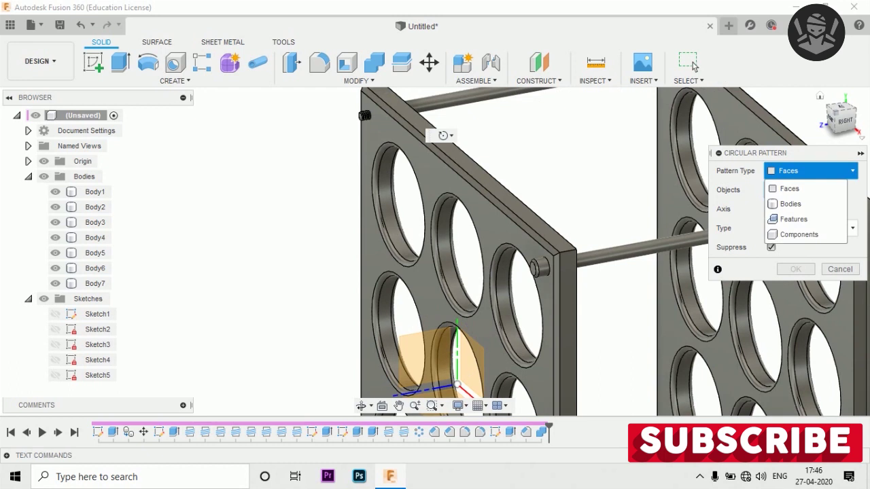
pyautogui.click(793, 219)
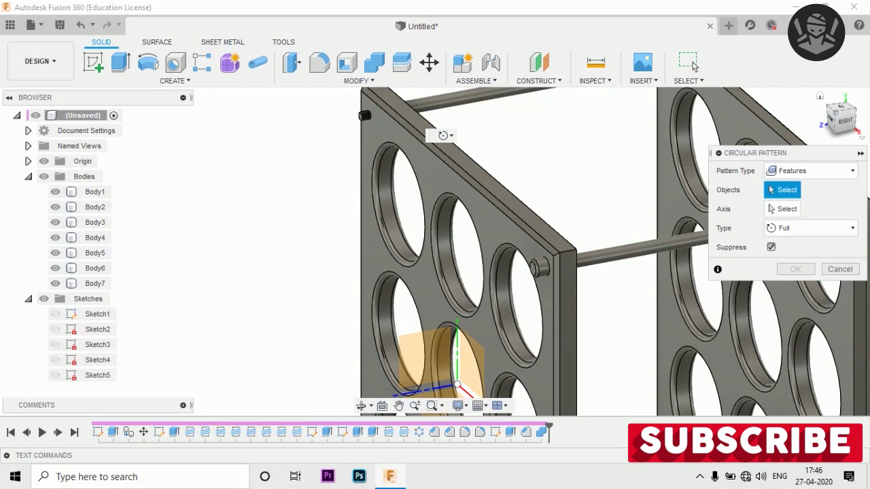
pyautogui.click(542, 267)
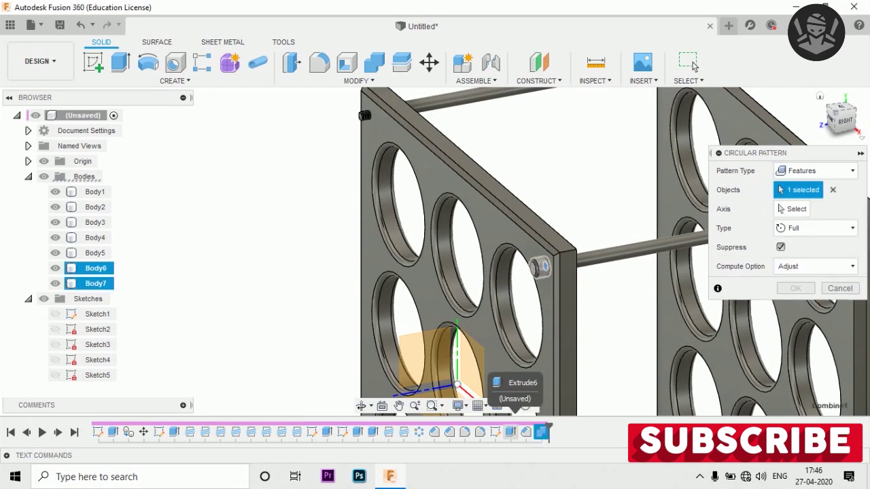
pyautogui.keyDown('shift'); pyautogui.click(510, 432); pyautogui.keyUp('shift')
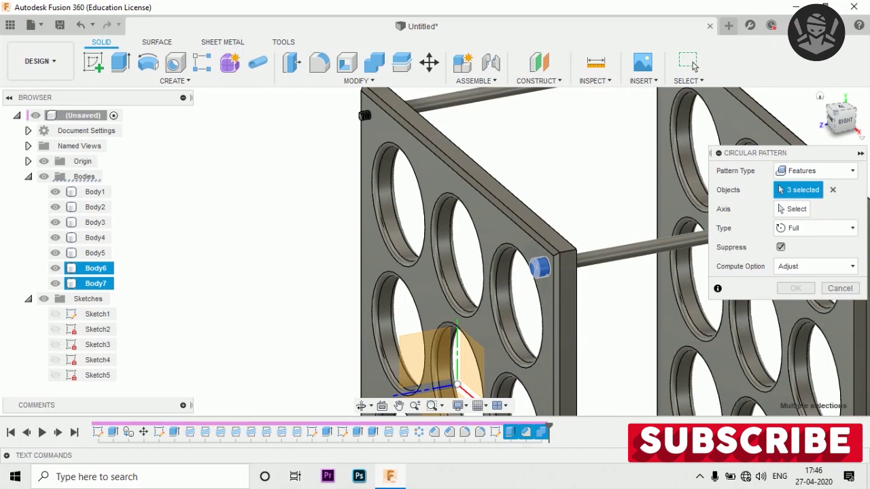
# Step: Use the origin axis as the pattern centre and confirm four copies
pyautogui.click(792, 208)
pyautogui.keyDown('shift'); pyautogui.moveTo(544, 272); pyautogui.dragTo(516, 272, button='middle'); pyautogui.keyUp('shift')
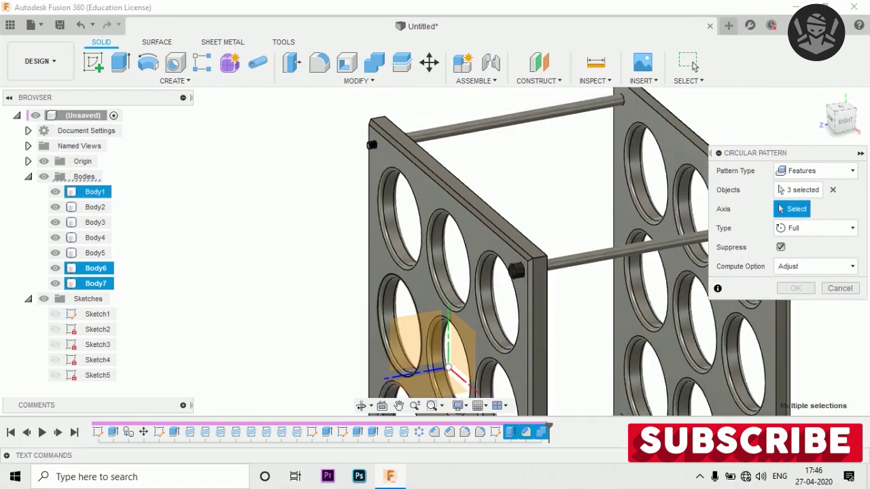
pyautogui.scroll(2, 391, 364)
pyautogui.scroll(2, 391, 364)
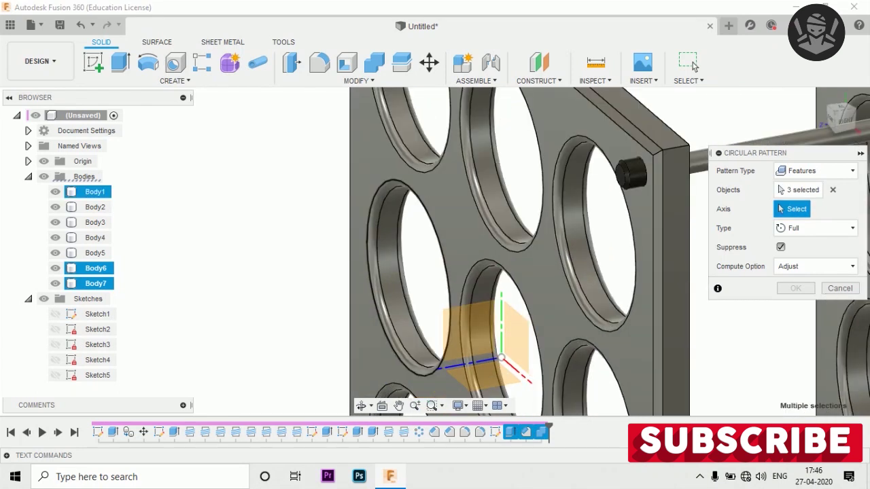
pyautogui.click(631, 174)
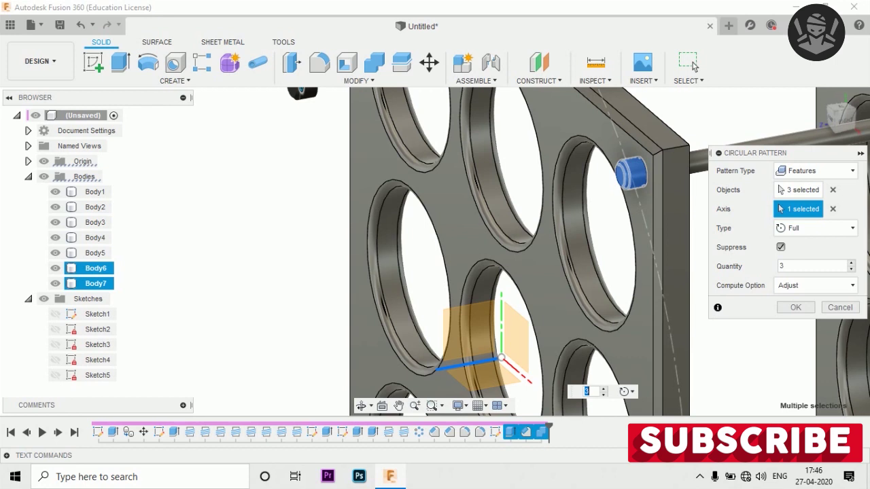
pyautogui.write('4')
pyautogui.scroll(-5, 517, 251)
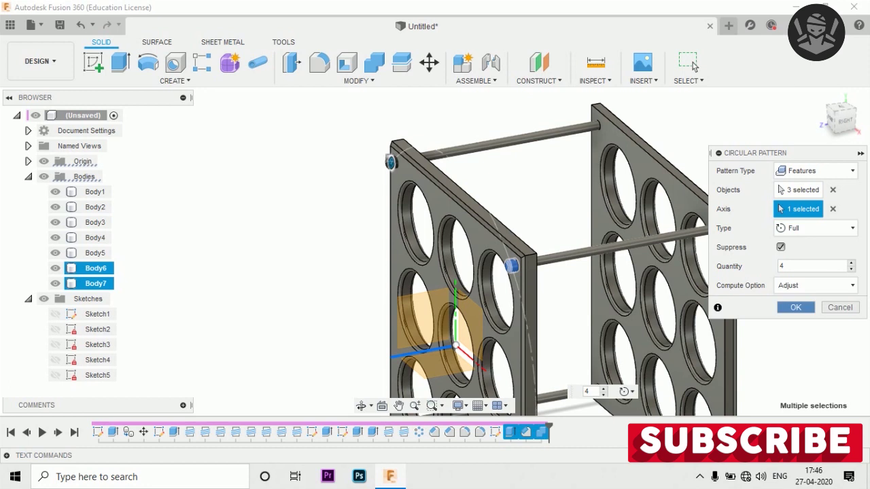
pyautogui.click(795, 307)
pyautogui.press('F6')
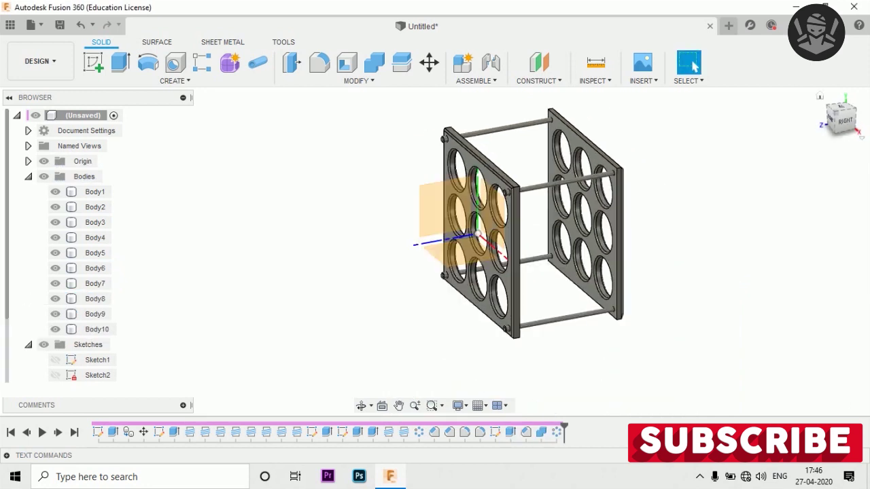
# Step: Check the front views, hide the Origin axes, and orbit back to an angled view
pyautogui.click(835, 119)
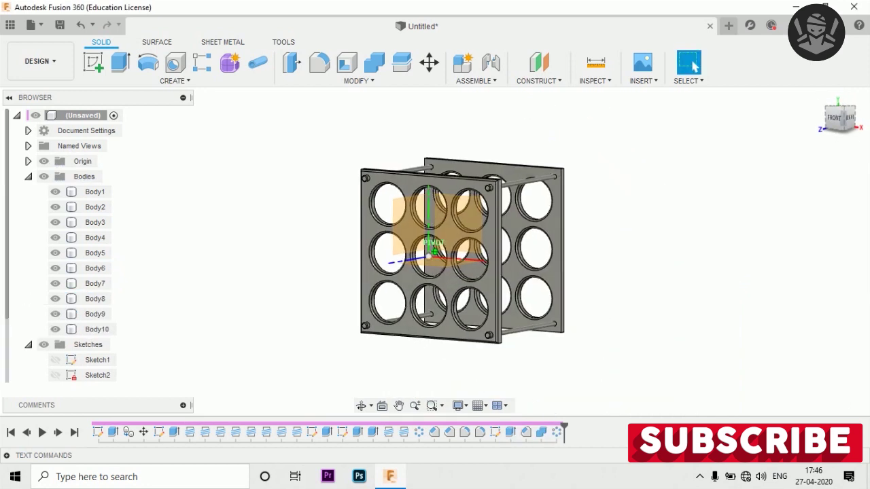
pyautogui.click(834, 119)
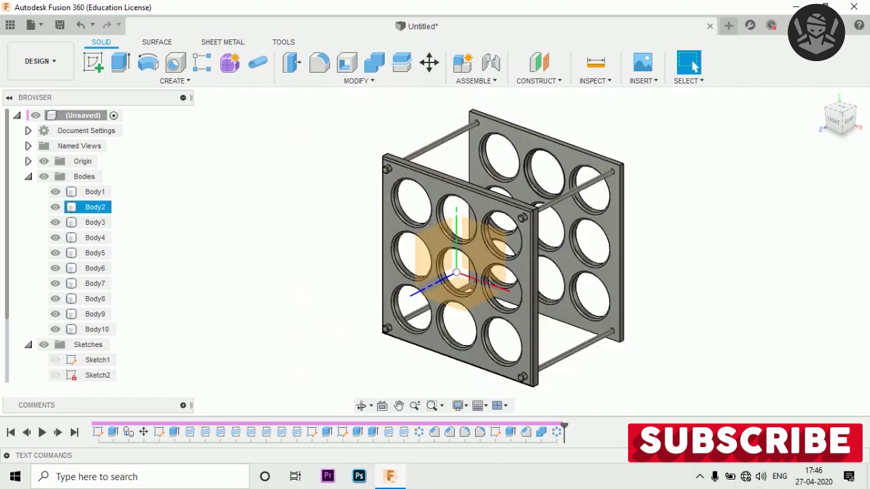
pyautogui.press('Escape')
pyautogui.click(834, 121)
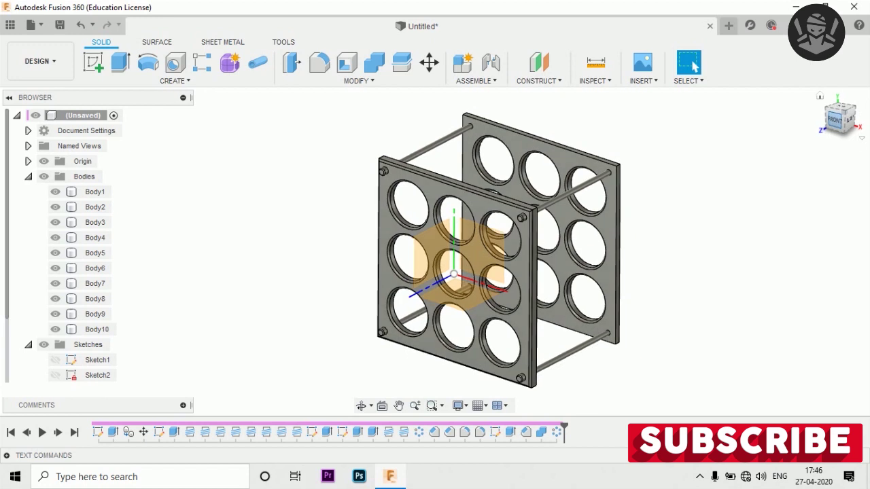
pyautogui.click(43, 161)
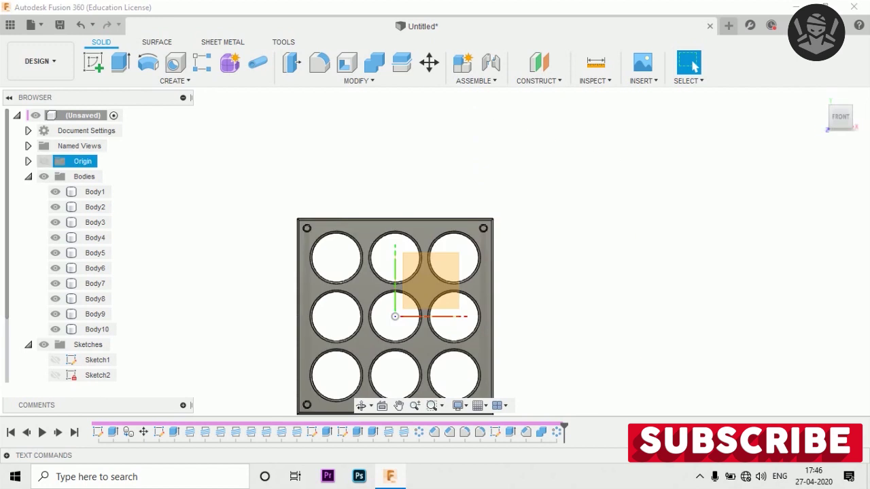
pyautogui.scroll(-3, 748, 201)
pyautogui.keyDown('shift'); pyautogui.moveTo(433, 248); pyautogui.dragTo(407, 265, button='middle'); pyautogui.keyUp('shift')
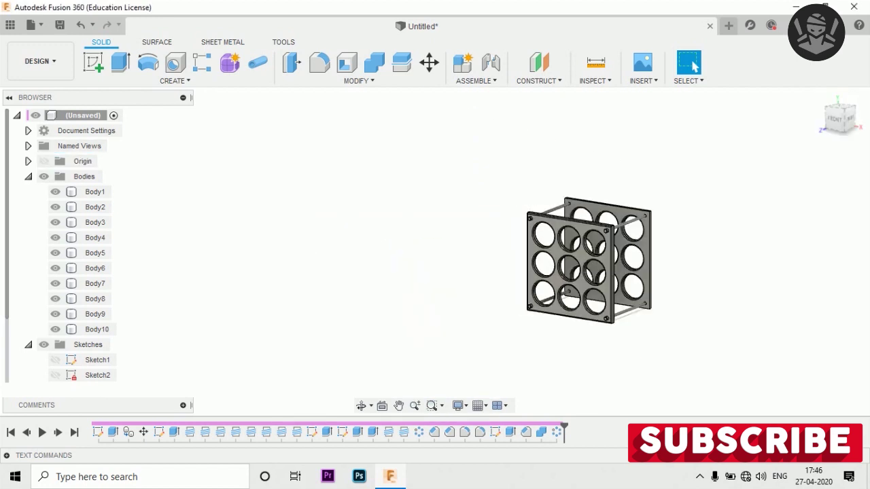
pyautogui.click(40, 61)
pyautogui.press('Escape')
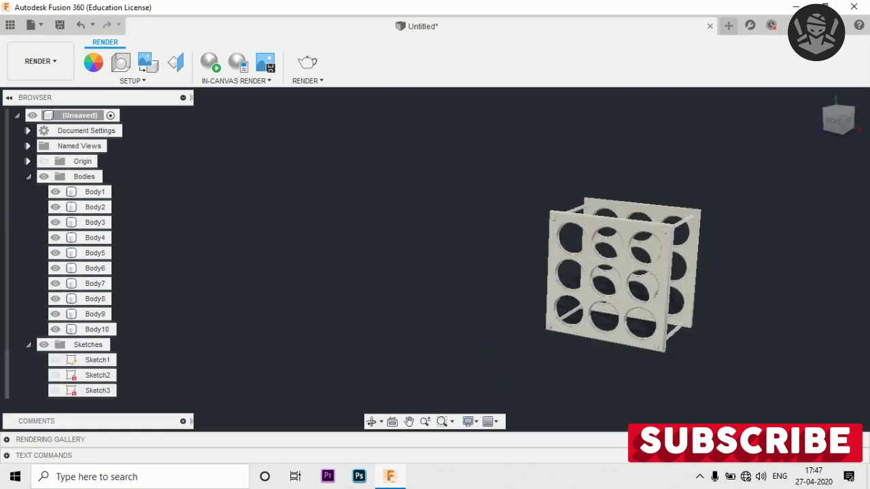
# Step: Orbit the rack for rendering and clear the plate selection
pyautogui.moveTo(435, 259)
pyautogui.keyDown('shift'); pyautogui.mouseDown(button='middle')
pyautogui.moveTo(476, 271)
pyautogui.moveTo(408, 259)
pyautogui.moveTo(462, 272)
pyautogui.moveTo(408, 252)
pyautogui.moveTo(449, 262)
pyautogui.moveTo(428, 259)
pyautogui.moveTo(449, 262)
pyautogui.moveTo(442, 259)
pyautogui.mouseUp(button='middle'); pyautogui.keyUp('shift')
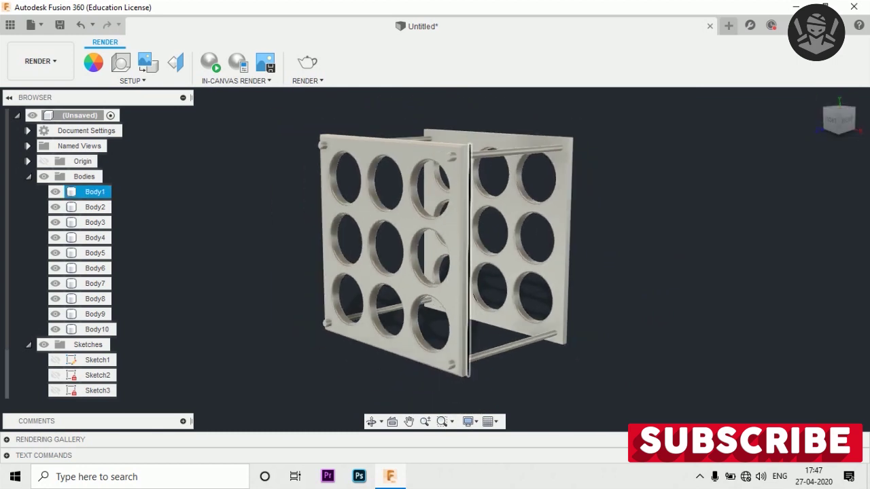
pyautogui.press('Escape')
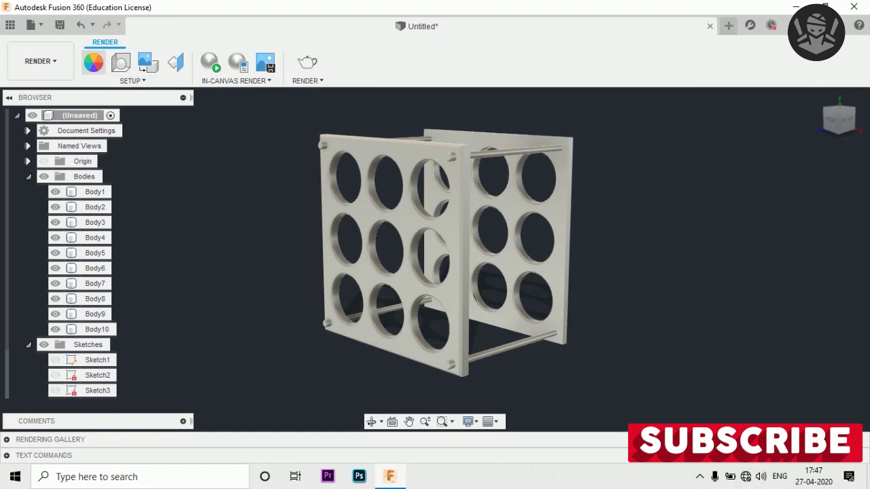
# Step: Apply and edit the Cherry wood appearance on the second plate
pyautogui.press('a')
pyautogui.click(95, 207)
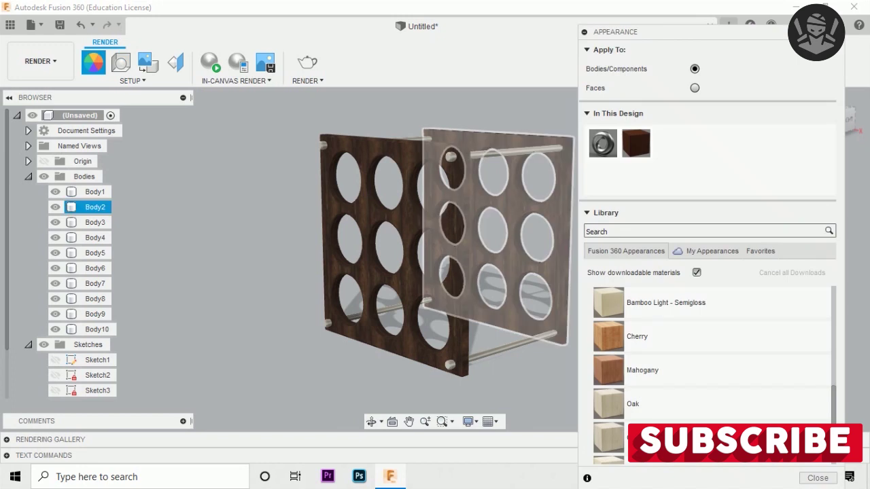
pyautogui.rightClick(673, 145)
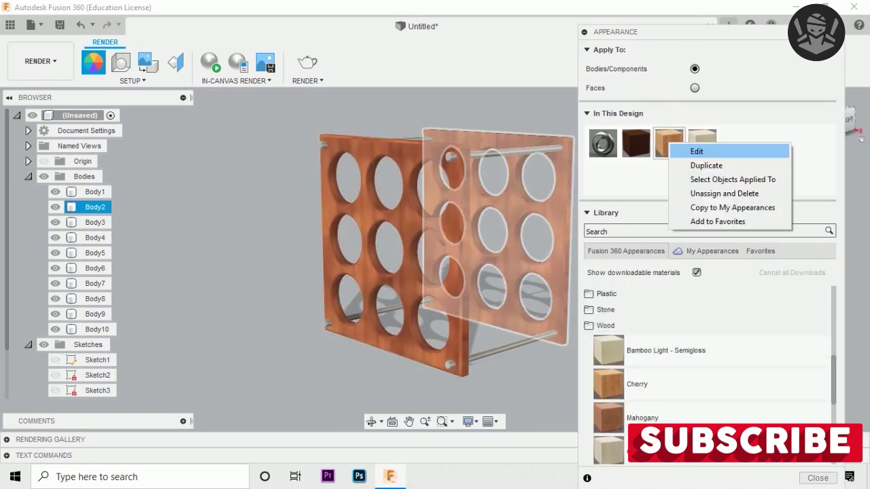
pyautogui.click(693, 151)
pyautogui.click(549, 176)
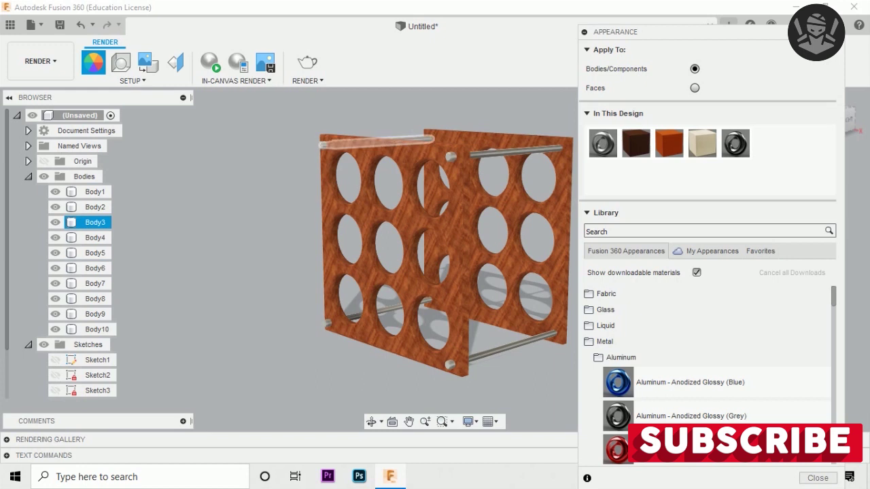
# Step: Apply Aluminum - Anodized Glossy (Grey) to the rods and edit its colour
pyautogui.moveTo(507, 347); pyautogui.dragTo(391, 308)
pyautogui.scroll(3, 435, 272)
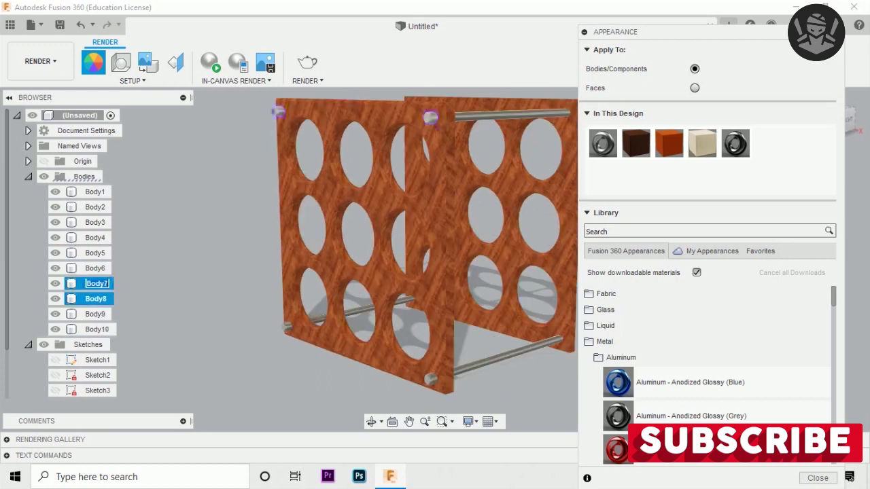
pyautogui.rightClick(735, 145)
pyautogui.click(747, 152)
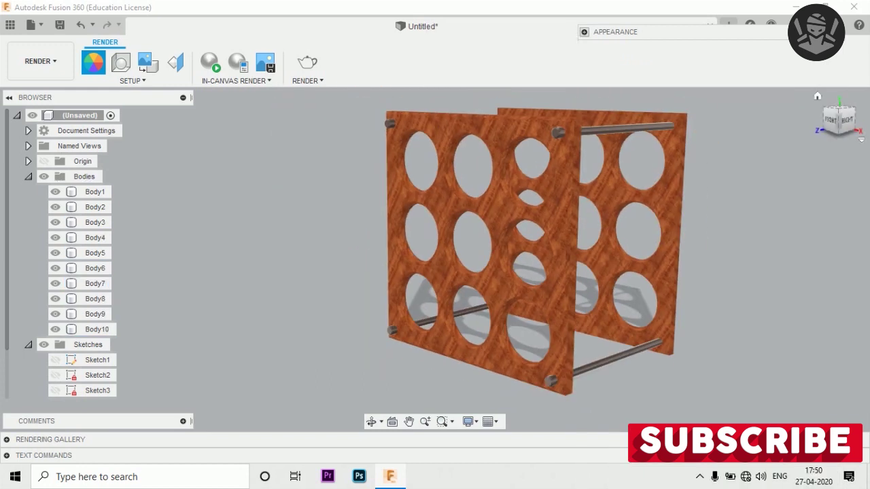